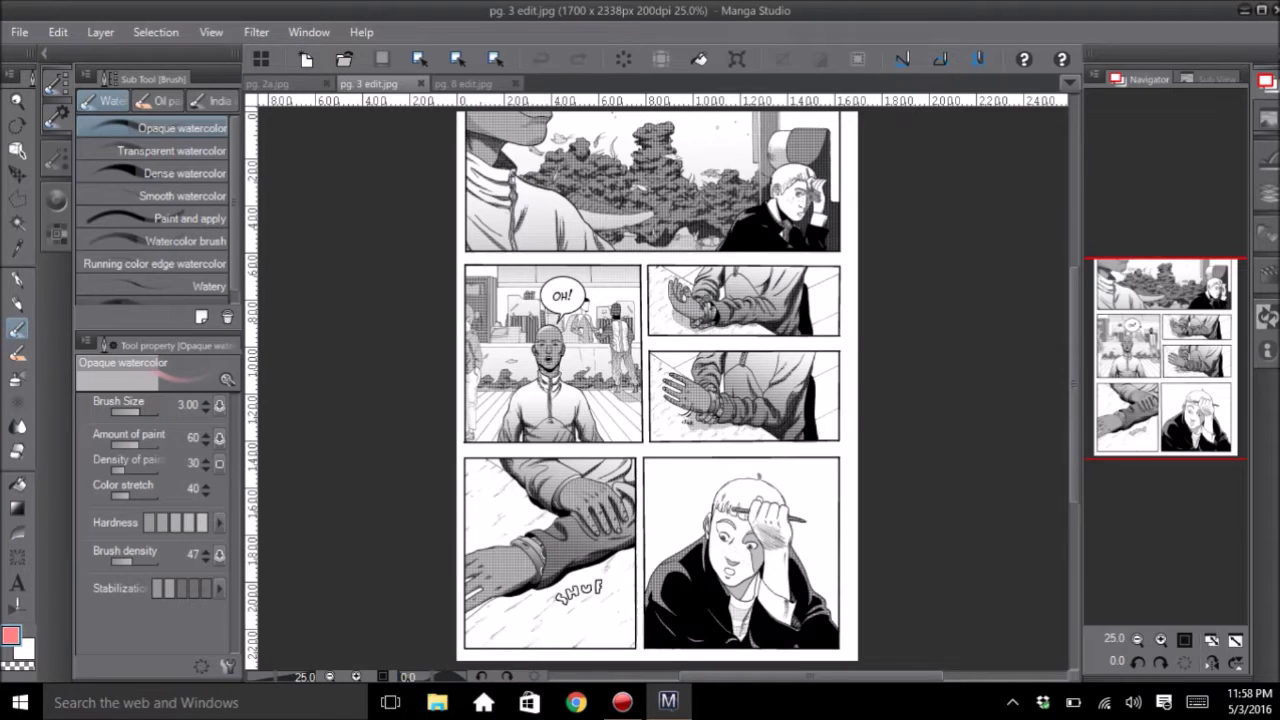
# Switch to the G-pen and set the drawing color to pure red (255, 0, 0).
pyautogui.press('p')
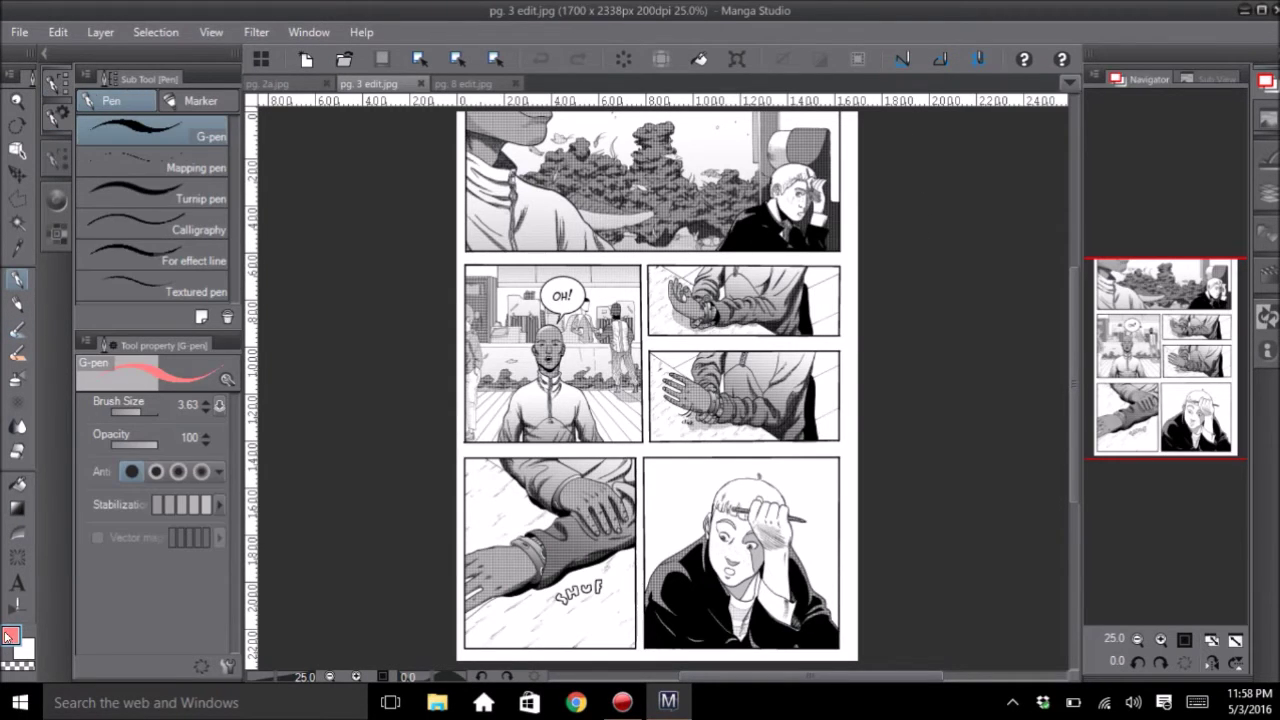
pyautogui.click(10, 636)
pyautogui.click(452, 264)
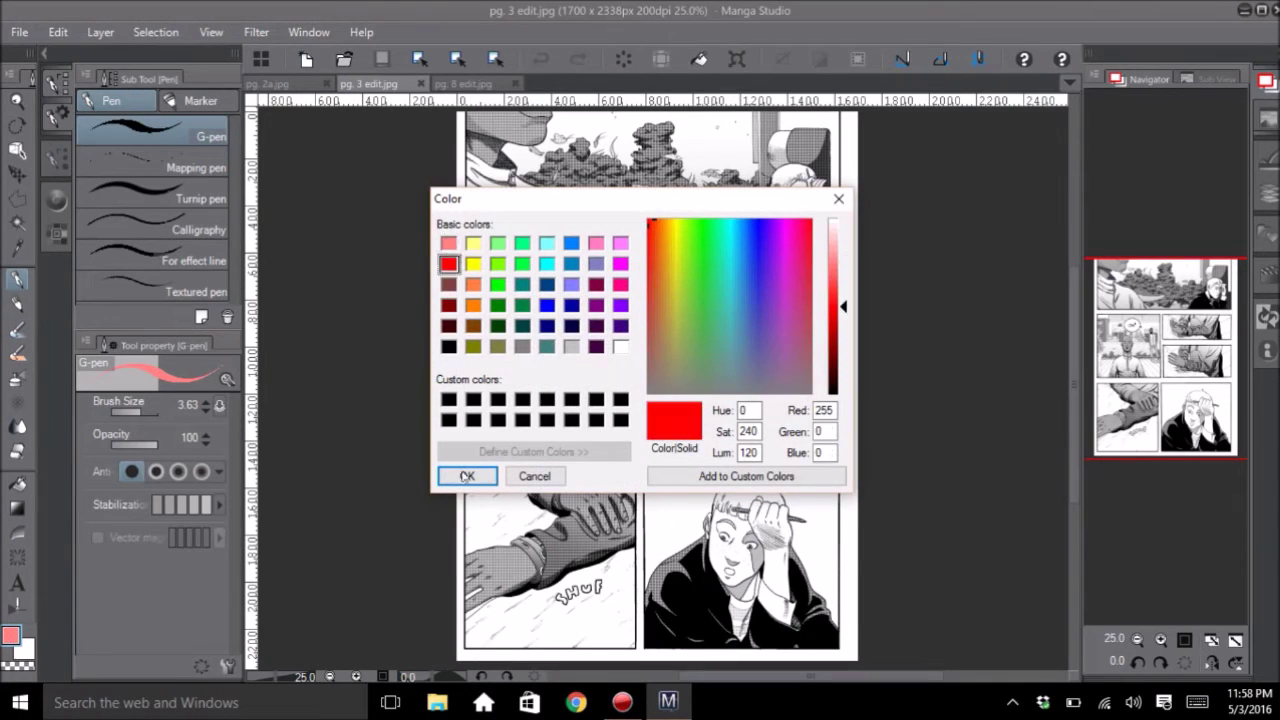
pyautogui.click(466, 476)
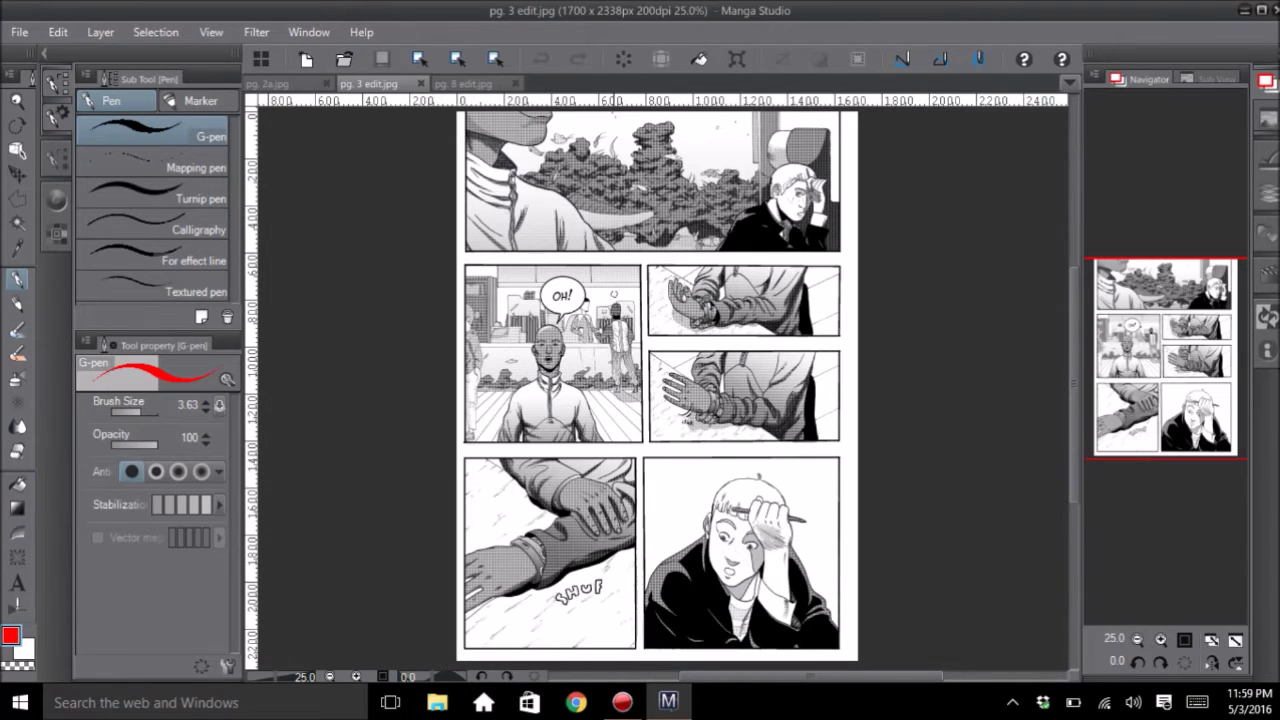
# Try red pen marks around the upper corner of the "OH!" panel on pg. 3, undoing each one.
pyautogui.moveTo(458, 256)
pyautogui.mouseDown()
pyautogui.moveTo(640, 268)
pyautogui.moveTo(658, 286)
pyautogui.moveTo(648, 436)
pyautogui.moveTo(433, 431)
pyautogui.moveTo(468, 246)
pyautogui.mouseUp()
pyautogui.hotkey('ctrl', 'z')
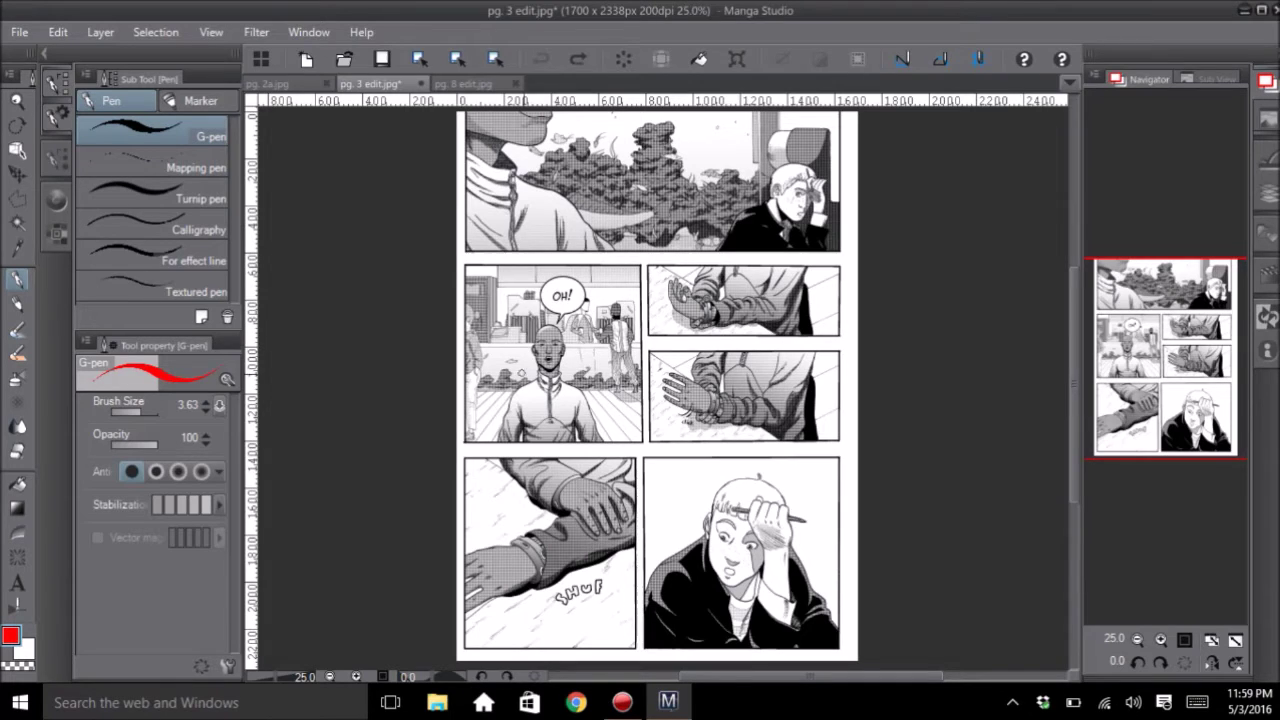
pyautogui.moveTo(463, 266)
pyautogui.mouseDown()
pyautogui.moveTo(630, 249)
pyautogui.moveTo(647, 326)
pyautogui.moveTo(637, 464)
pyautogui.moveTo(470, 458)
pyautogui.moveTo(449, 322)
pyautogui.moveTo(468, 281)
pyautogui.mouseUp()
pyautogui.hotkey('ctrl', 'z')
# View the pg. 8 edit.jpg page and switch to pg. 2a.jpg.
pyautogui.click(465, 83)
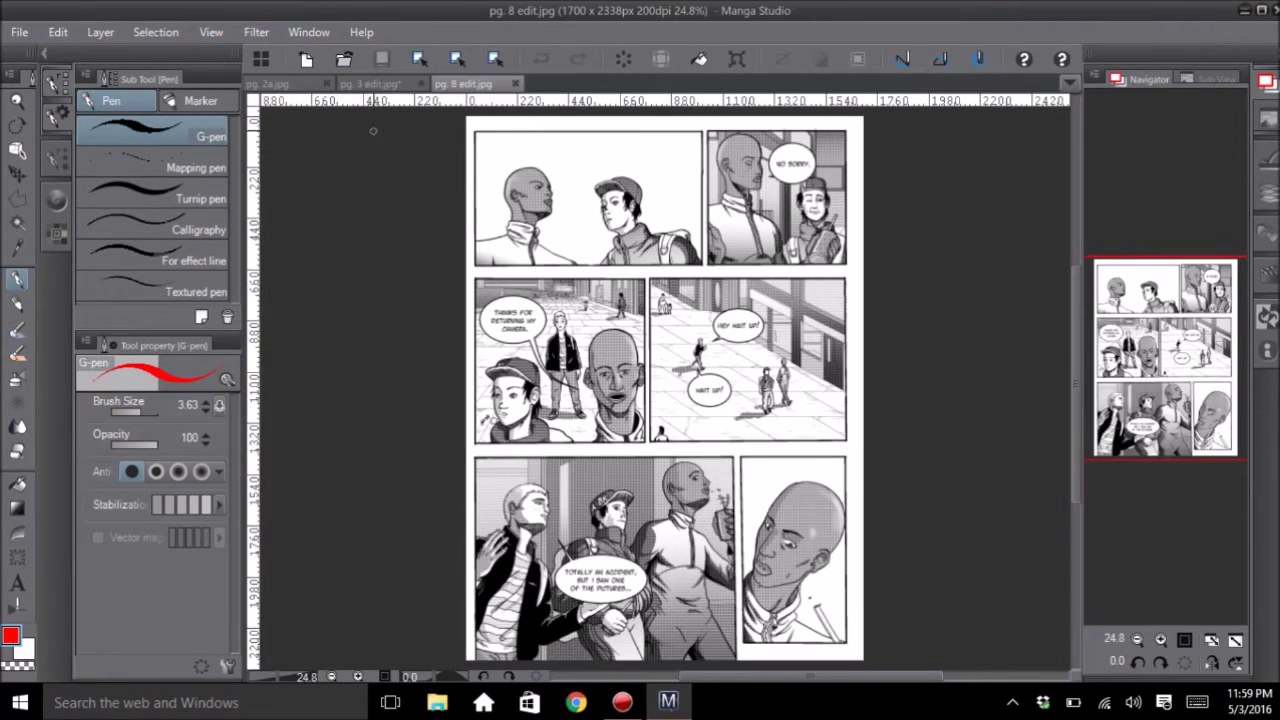
pyautogui.click(268, 84)
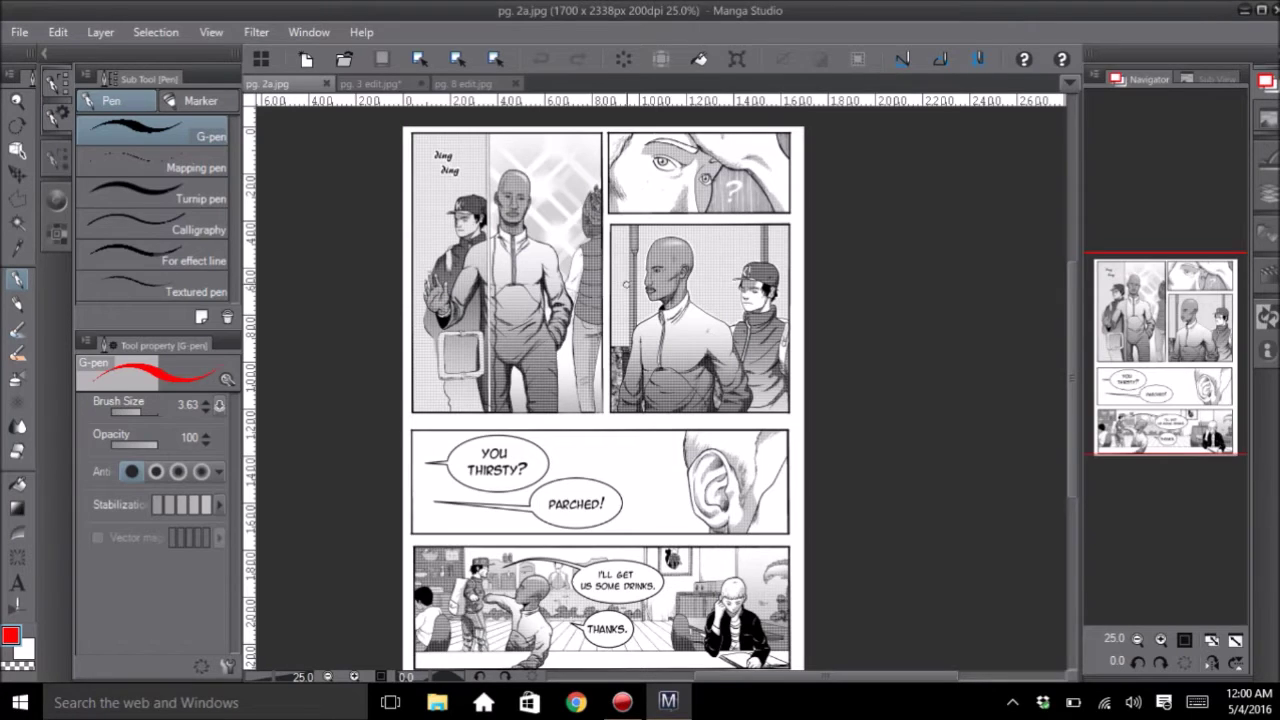
# Try temporary red marks by the "ding ding" lettering, the large two-man panel and the bottom panel, undoing them.
pyautogui.moveTo(466, 167)
pyautogui.mouseDown()
pyautogui.moveTo(440, 216)
pyautogui.moveTo(441, 373)
pyautogui.moveTo(568, 370)
pyautogui.moveTo(556, 176)
pyautogui.moveTo(452, 172)
pyautogui.mouseUp()
pyautogui.hotkey('ctrl', 'z')
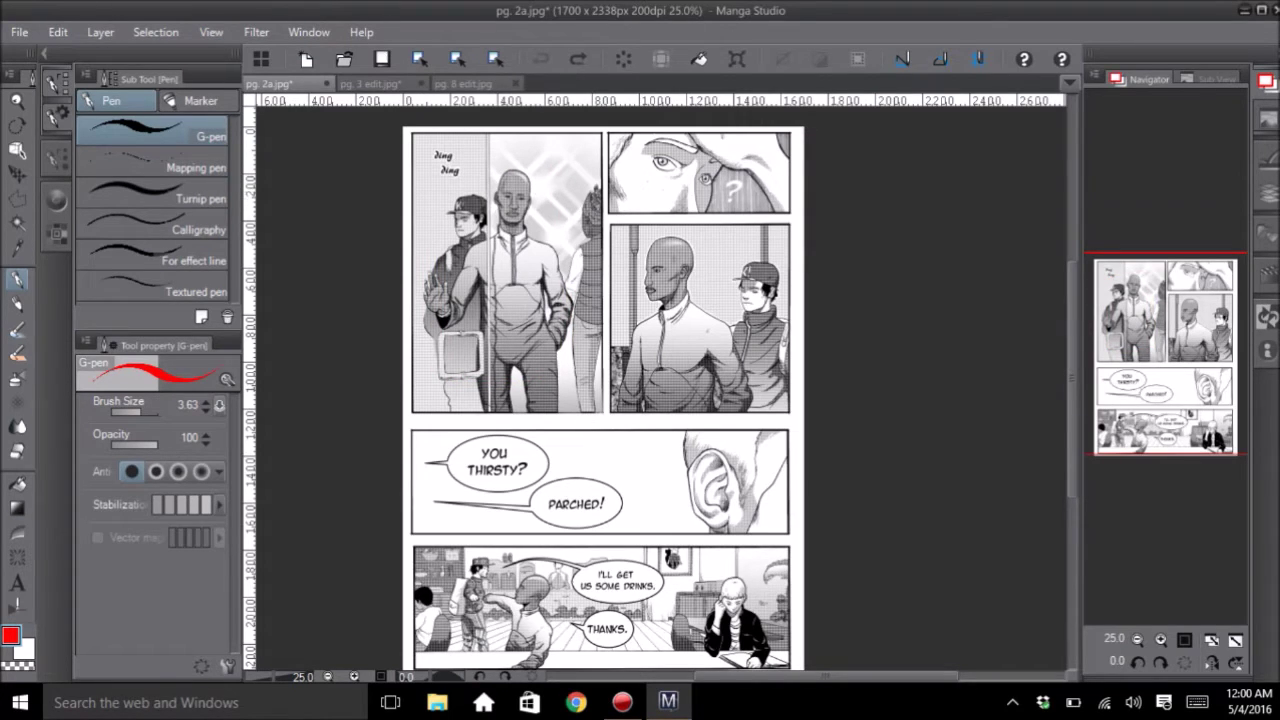
pyautogui.moveTo(660, 272); pyautogui.dragTo(659, 286)
pyautogui.moveTo(676, 603); pyautogui.dragTo(805, 594)
pyautogui.hotkey('ctrl', 'z')
pyautogui.moveTo(457, 160)
pyautogui.mouseDown()
pyautogui.moveTo(598, 264)
pyautogui.moveTo(444, 398)
pyautogui.moveTo(416, 162)
pyautogui.mouseUp()
pyautogui.hotkey('ctrl', 'z')
# Try red strokes over the bald man in the tall panel, between the two men beside it and on the eye close-up, undoing them.
pyautogui.moveTo(528, 224); pyautogui.dragTo(525, 222)
pyautogui.hotkey('ctrl', 'z')
pyautogui.moveTo(766, 304); pyautogui.dragTo(646, 342)
pyautogui.hotkey('ctrl', 'z')
pyautogui.moveTo(612, 157)
pyautogui.mouseDown()
pyautogui.moveTo(713, 200)
pyautogui.moveTo(751, 160)
pyautogui.moveTo(616, 152)
pyautogui.moveTo(592, 165)
pyautogui.moveTo(674, 176)
pyautogui.mouseUp()
pyautogui.hotkey('ctrl', 'z')
pyautogui.hotkey('ctrl', 'z')
# Mark around the bald man's head in the tall panel and trace the question mark in the eye close-up, undoing the strokes.
pyautogui.moveTo(539, 161)
pyautogui.mouseDown()
pyautogui.moveTo(437, 156)
pyautogui.moveTo(417, 407)
pyautogui.moveTo(597, 404)
pyautogui.moveTo(585, 206)
pyautogui.moveTo(565, 186)
pyautogui.moveTo(524, 186)
pyautogui.mouseUp()
pyautogui.hotkey('ctrl', 'z')
pyautogui.moveTo(567, 197)
pyautogui.mouseDown()
pyautogui.moveTo(597, 300)
pyautogui.moveTo(608, 152)
pyautogui.moveTo(586, 210)
pyautogui.mouseUp()
pyautogui.hotkey('ctrl', 'z')
pyautogui.moveTo(728, 190)
pyautogui.mouseDown()
pyautogui.moveTo(742, 180)
pyautogui.moveTo(727, 205)
pyautogui.mouseUp()
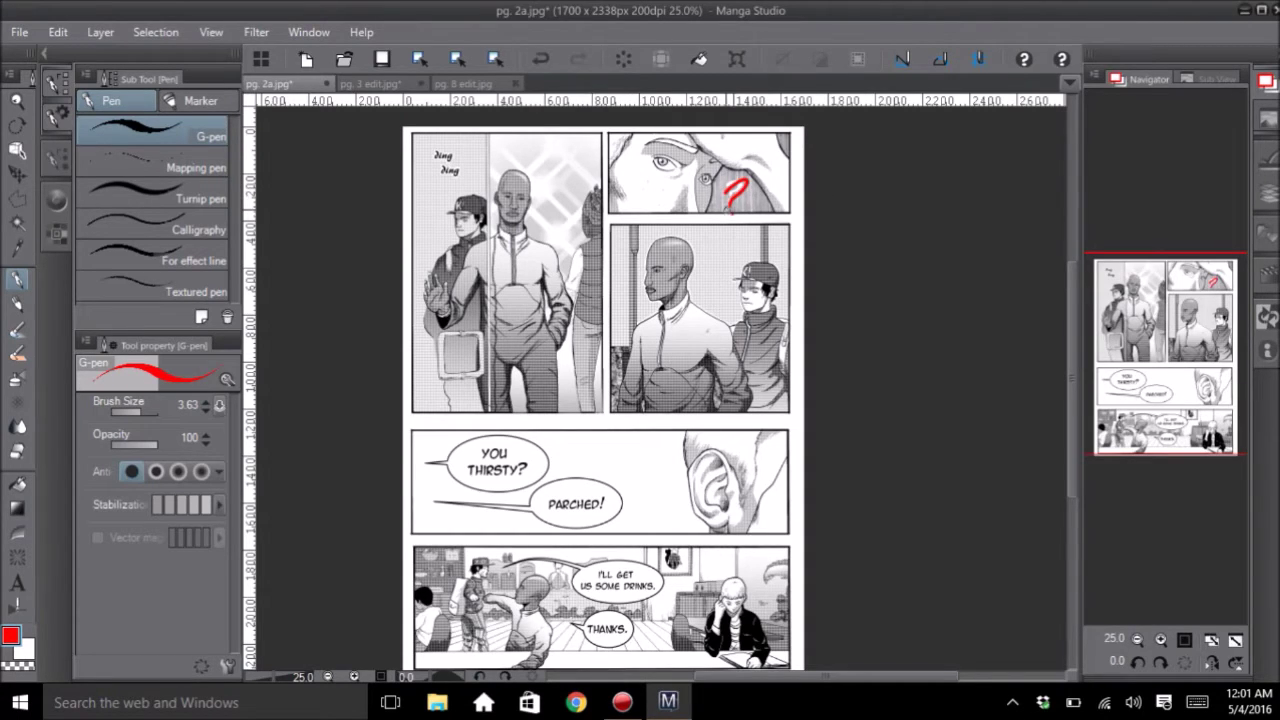
pyautogui.hotkey('ctrl', 'z')
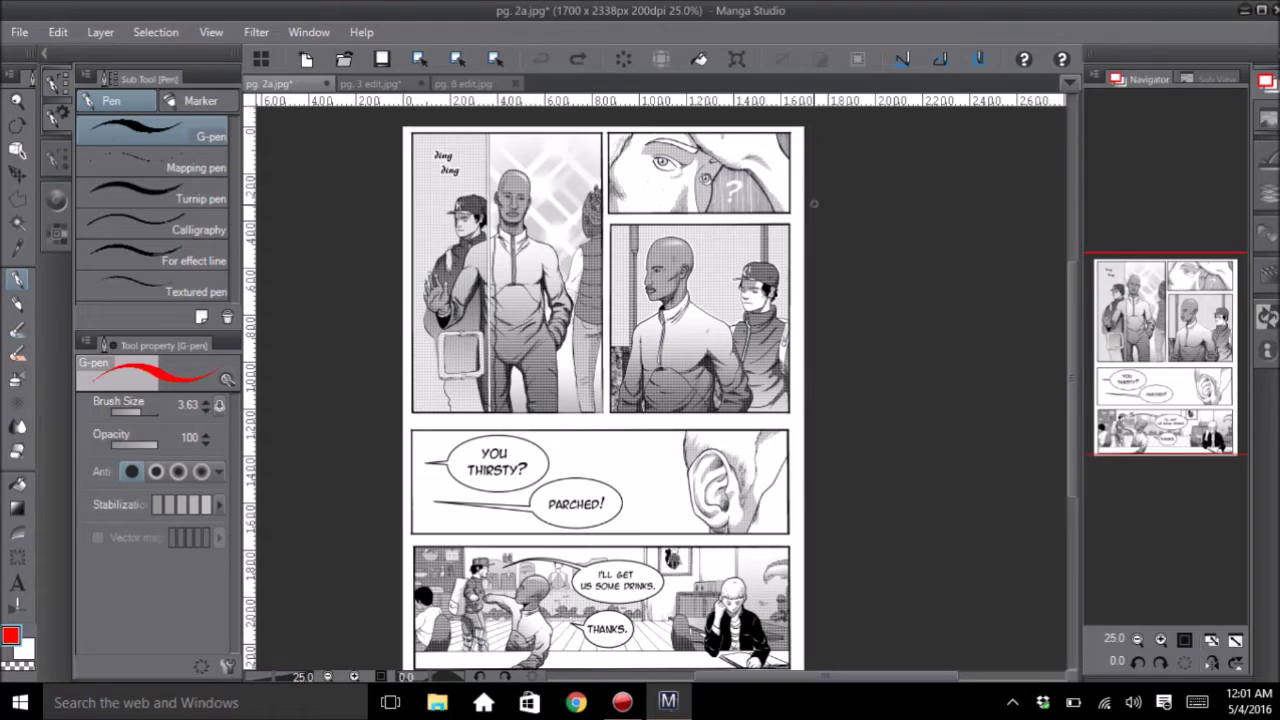
# Cross out the eye close-up panel in red and outline its frame, undoing both annotations.
pyautogui.moveTo(580, 148); pyautogui.dragTo(761, 192)
pyautogui.moveTo(620, 218); pyautogui.dragTo(801, 157)
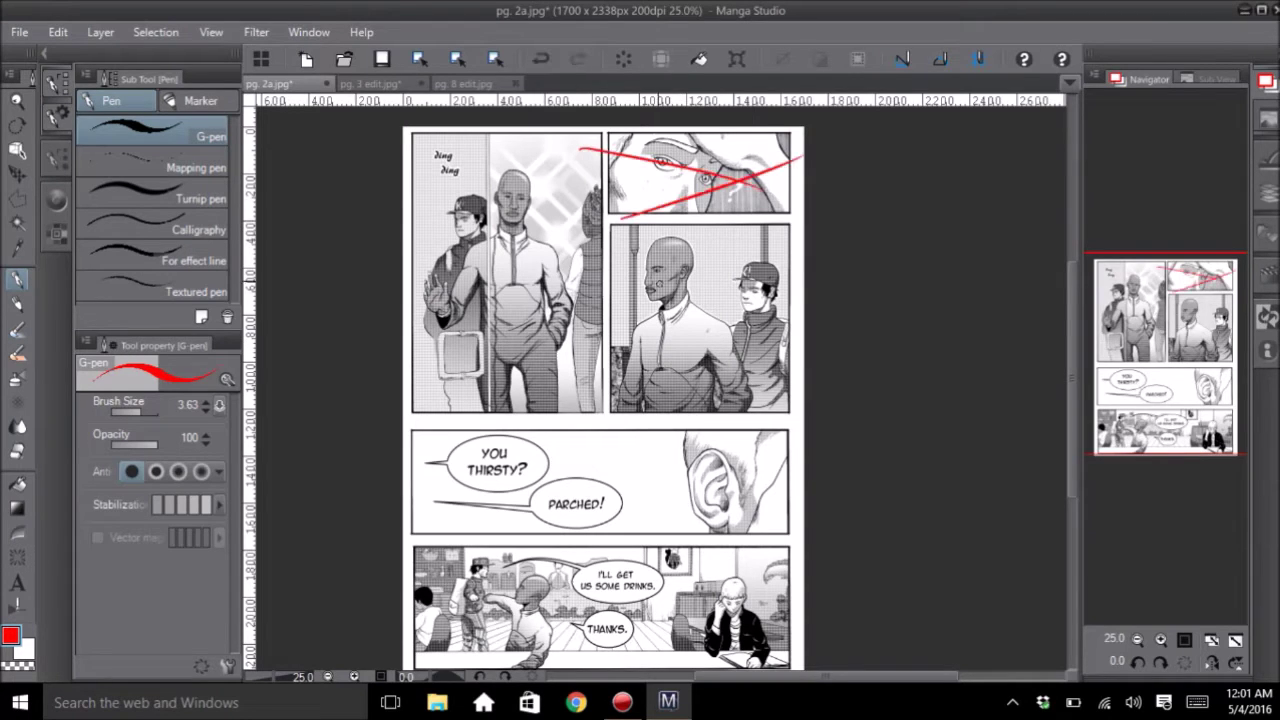
pyautogui.hotkey('ctrl', 'z')
pyautogui.hotkey('ctrl', 'z')
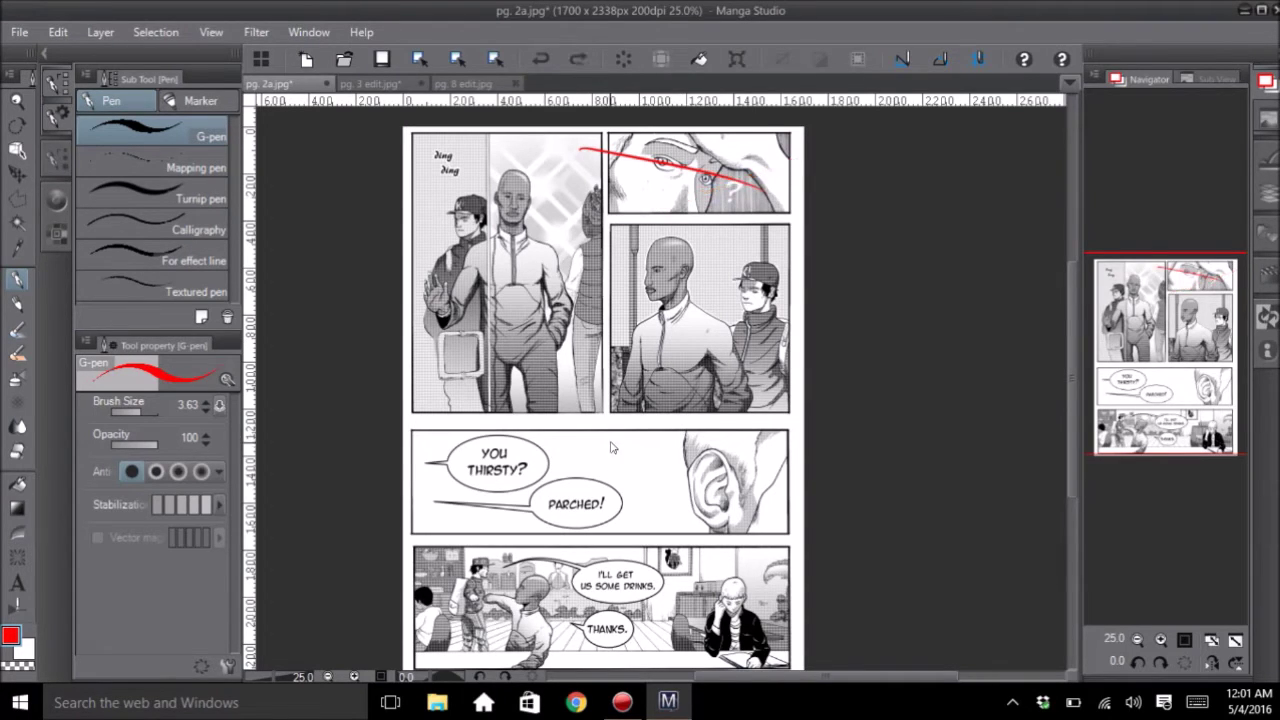
pyautogui.moveTo(604, 140)
pyautogui.mouseDown()
pyautogui.moveTo(616, 232)
pyautogui.moveTo(778, 218)
pyautogui.moveTo(794, 175)
pyautogui.moveTo(786, 143)
pyautogui.moveTo(622, 156)
pyautogui.mouseUp()
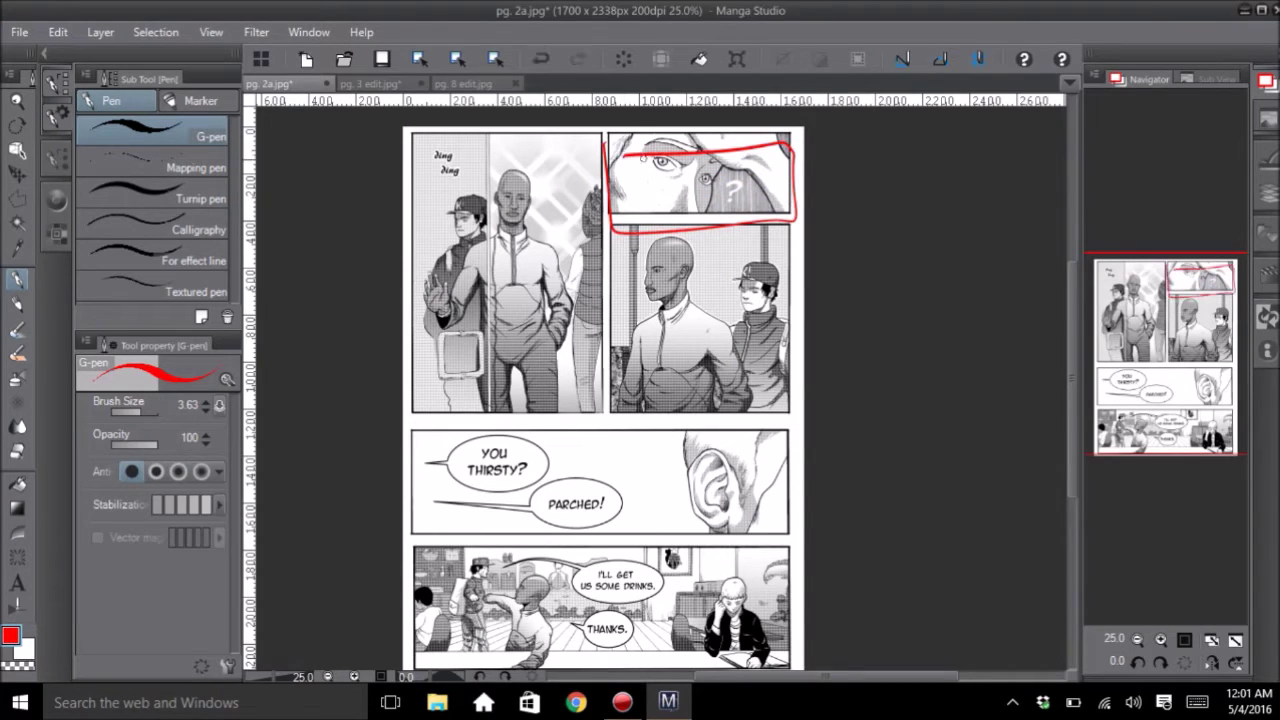
pyautogui.hotkey('ctrl', 'z')
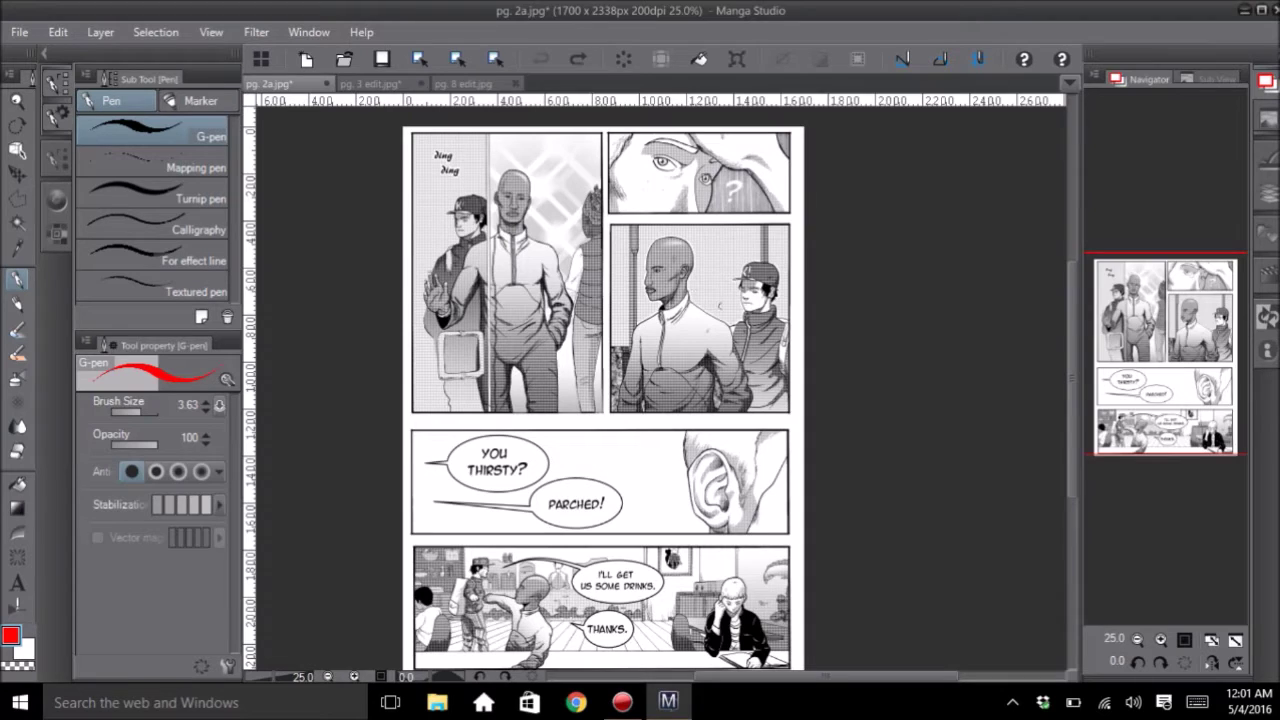
# Sketch a line between the two men below the eye close-up and reading paths across the upper panels, undoing each.
pyautogui.moveTo(758, 307); pyautogui.dragTo(636, 325)
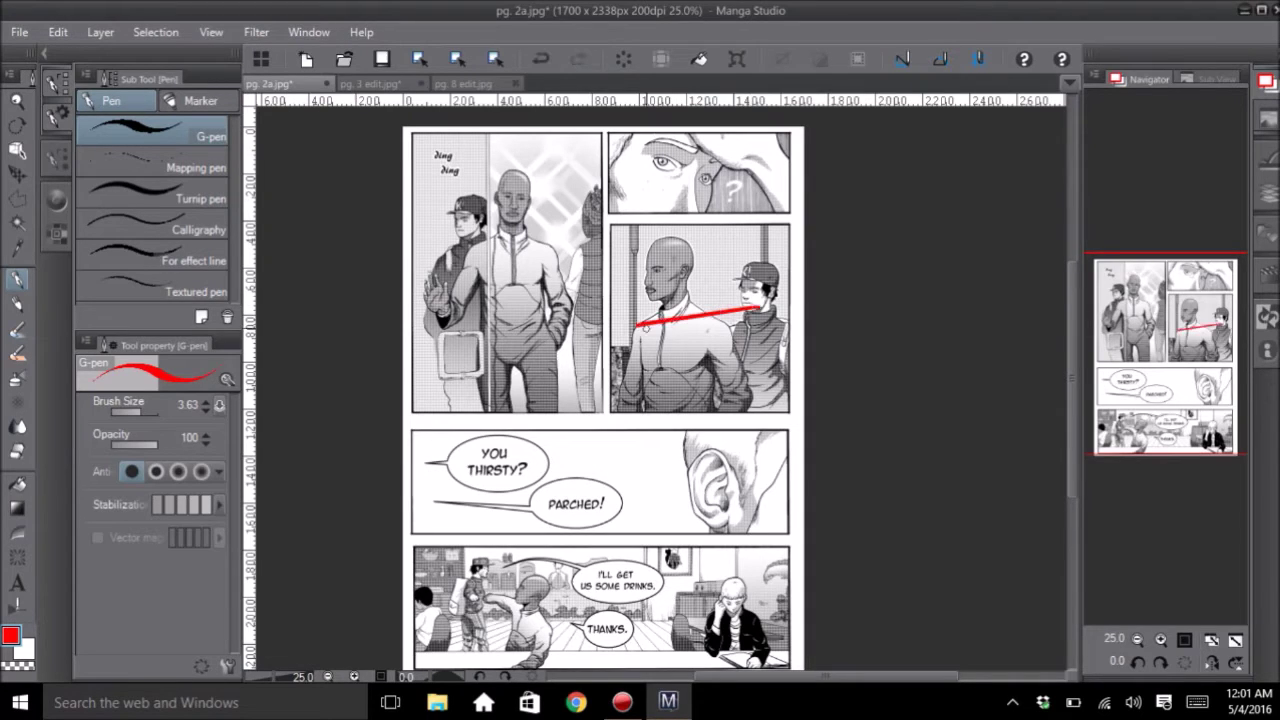
pyautogui.hotkey('ctrl', 'z')
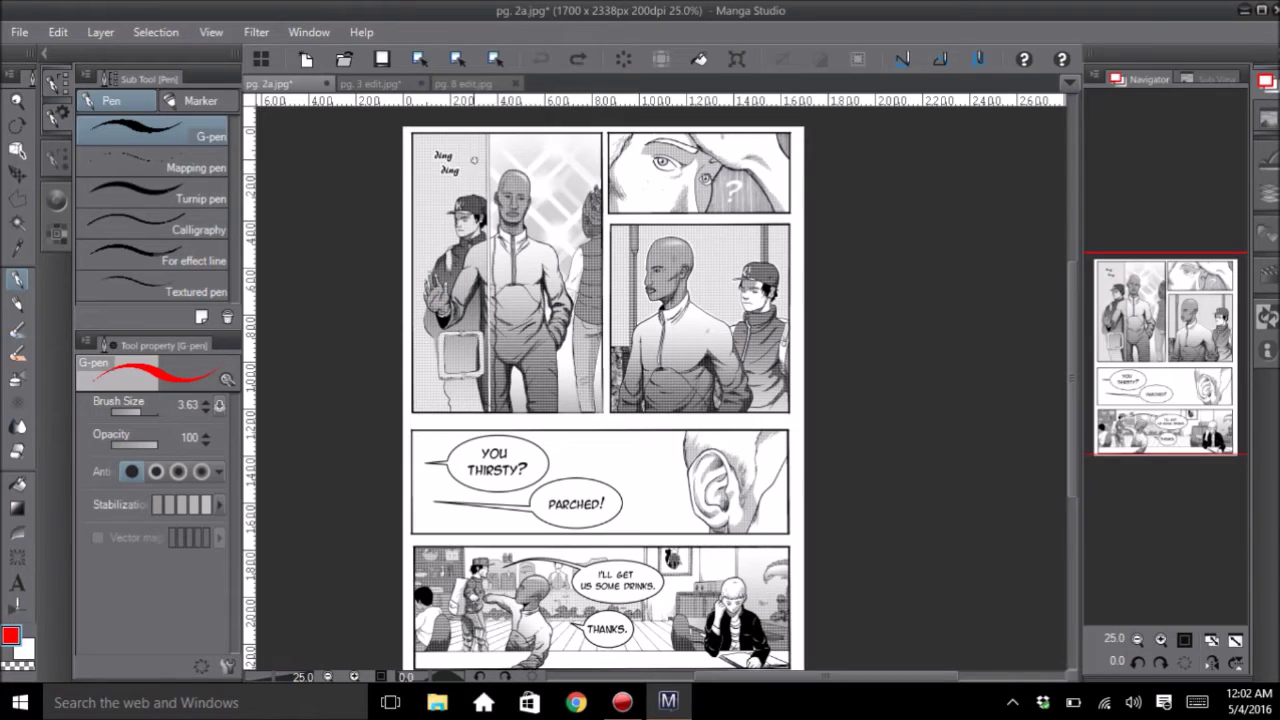
pyautogui.moveTo(467, 160)
pyautogui.mouseDown()
pyautogui.moveTo(682, 150)
pyautogui.moveTo(619, 193)
pyautogui.moveTo(507, 313)
pyautogui.moveTo(694, 318)
pyautogui.moveTo(487, 485)
pyautogui.mouseUp()
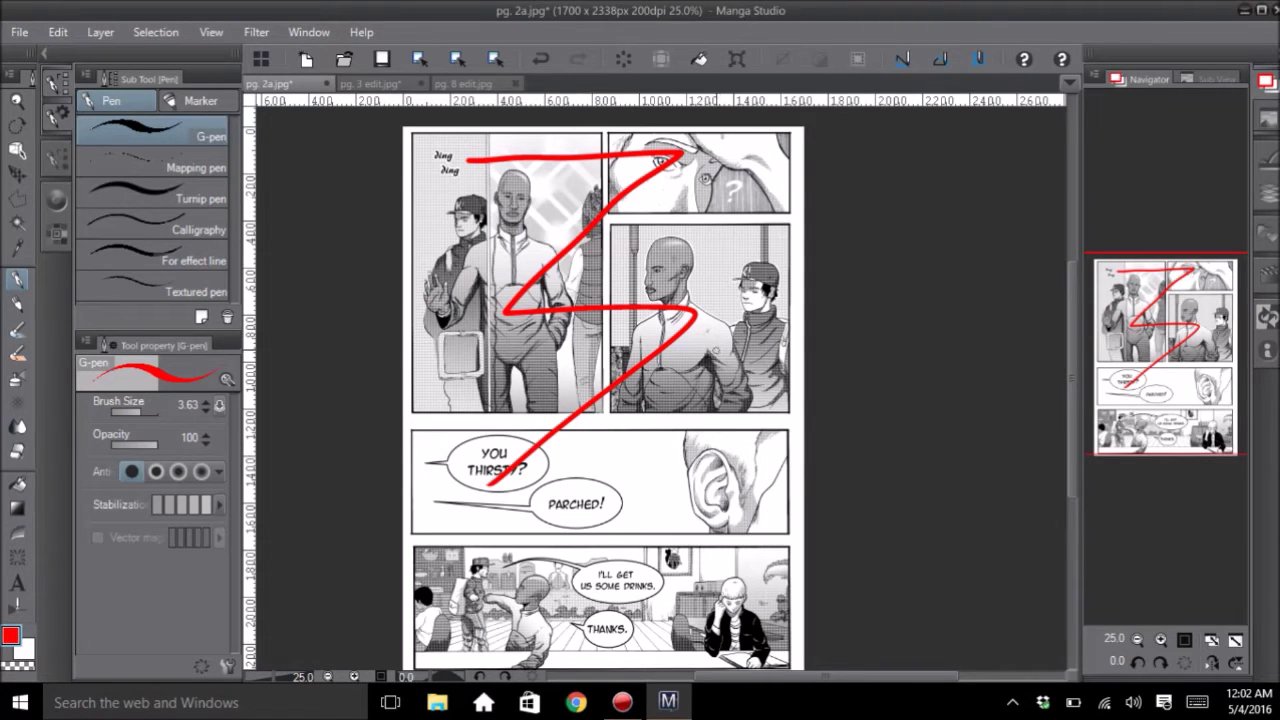
pyautogui.moveTo(448, 183)
pyautogui.mouseDown()
pyautogui.moveTo(553, 170)
pyautogui.moveTo(744, 190)
pyautogui.mouseUp()
pyautogui.hotkey('ctrl', 'z')
pyautogui.hotkey('ctrl', 'z')
pyautogui.hotkey('ctrl', 'z')
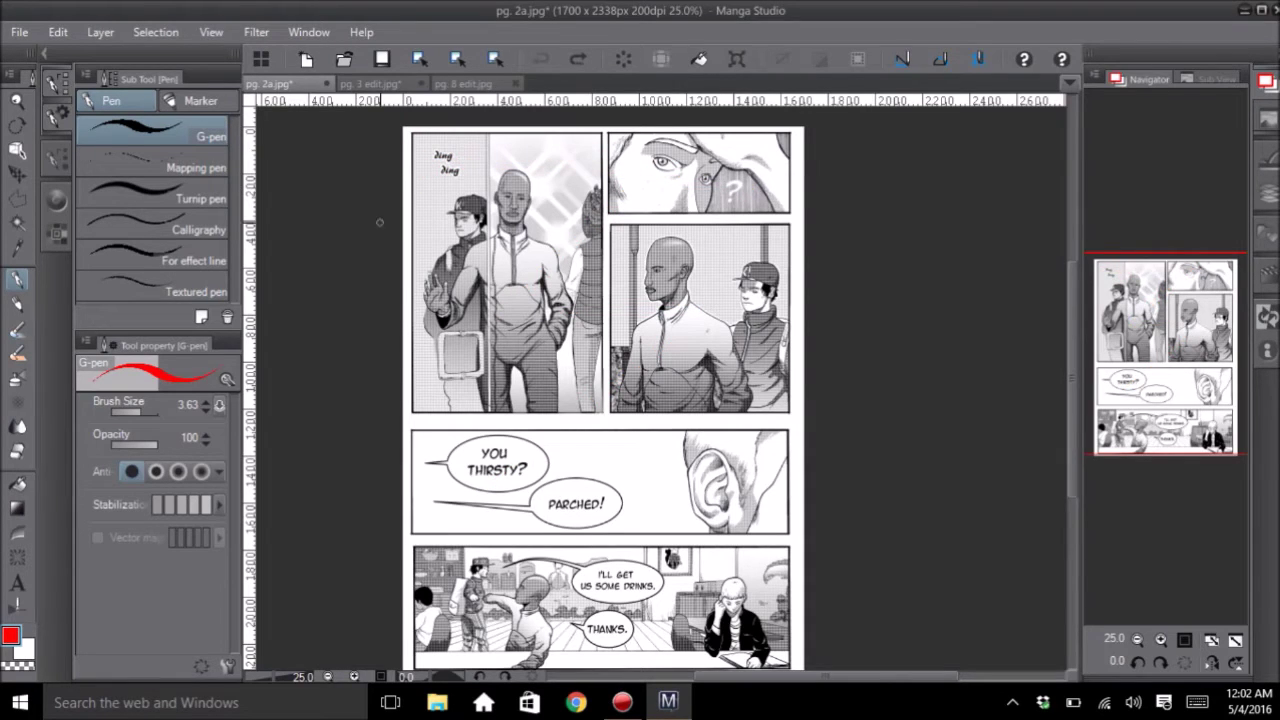
pyautogui.moveTo(744, 163)
pyautogui.mouseDown()
pyautogui.moveTo(494, 196)
pyautogui.moveTo(706, 320)
pyautogui.mouseUp()
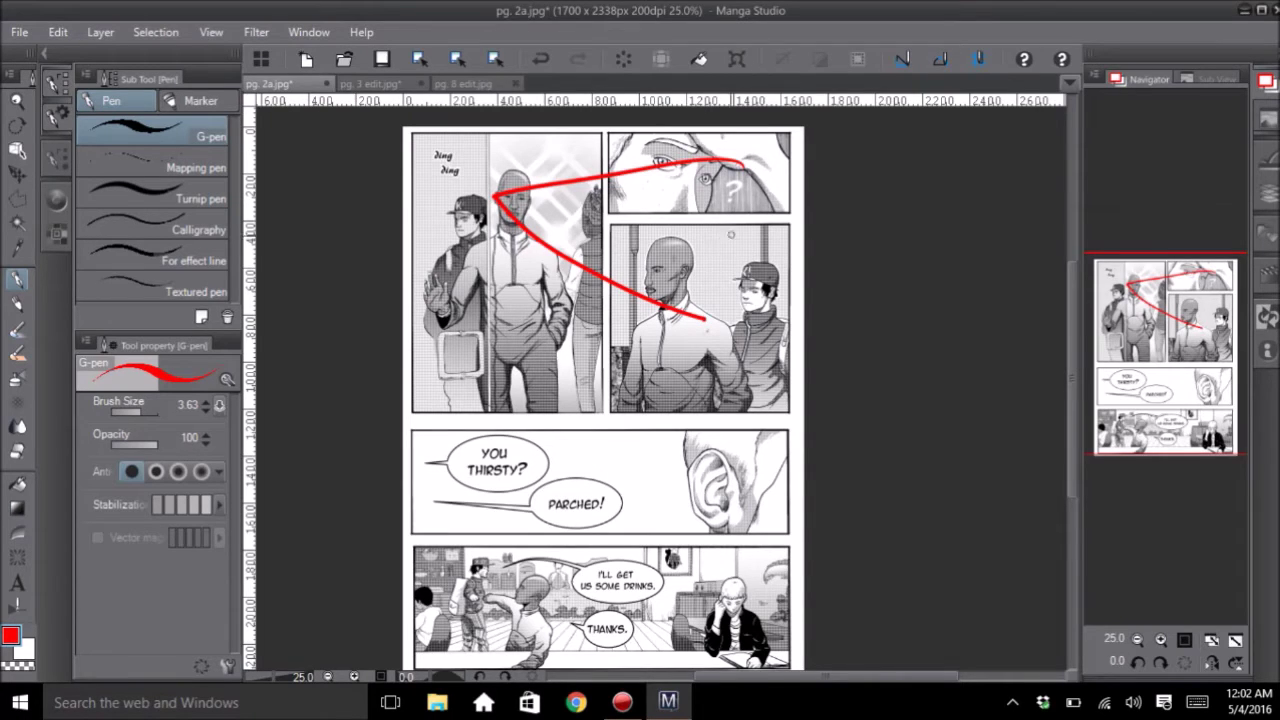
pyautogui.hotkey('ctrl', 'z')
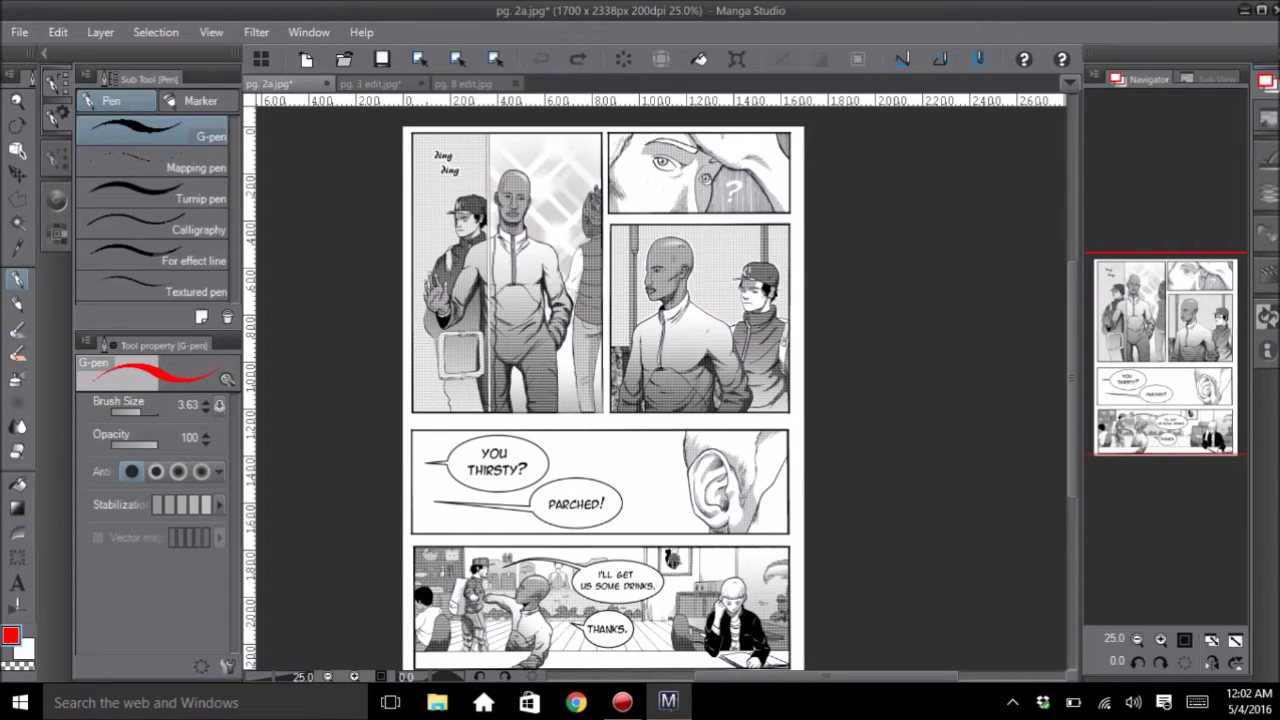
# Draw two opposing red arrows between the tall panel and the two-man panel beside it, and undo them.
pyautogui.moveTo(768, 312)
pyautogui.mouseDown()
pyautogui.moveTo(547, 300)
pyautogui.moveTo(560, 330)
pyautogui.mouseUp()
pyautogui.moveTo(555, 250)
pyautogui.mouseDown()
pyautogui.moveTo(546, 258)
pyautogui.moveTo(575, 332)
pyautogui.mouseUp()
pyautogui.moveTo(458, 227)
pyautogui.mouseDown()
pyautogui.moveTo(650, 228)
pyautogui.moveTo(668, 206)
pyautogui.moveTo(652, 244)
pyautogui.mouseUp()
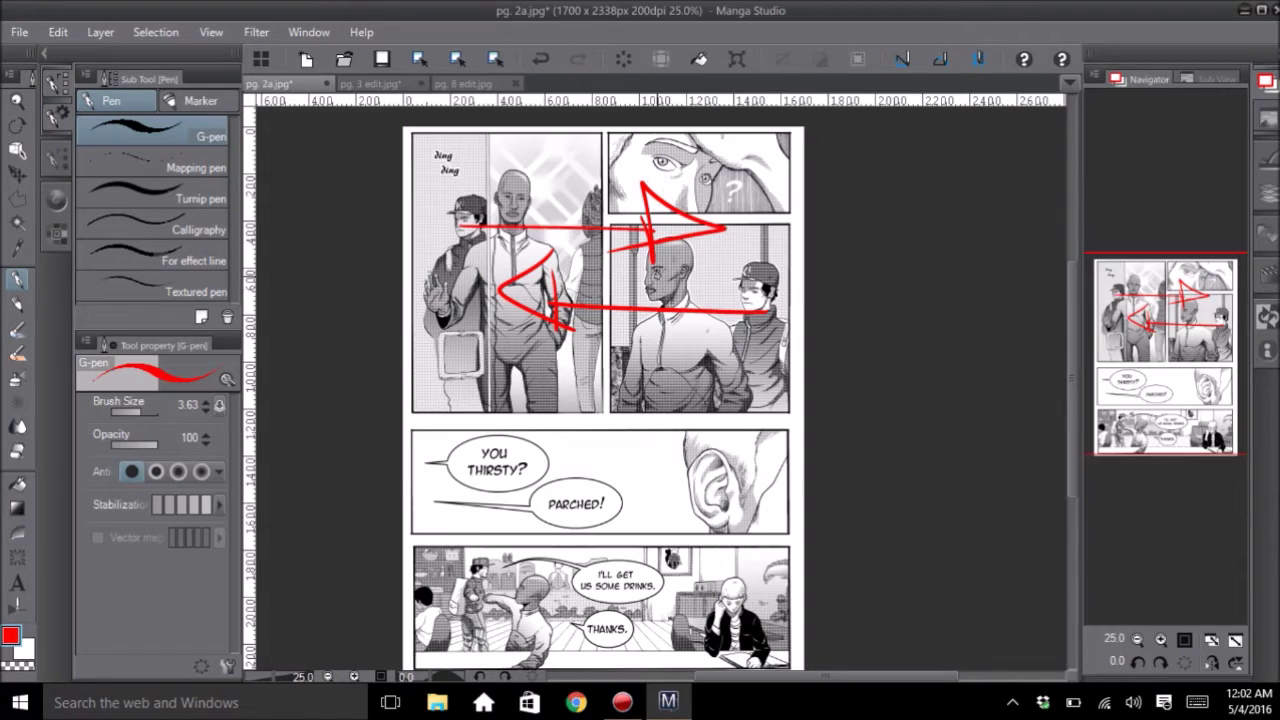
pyautogui.hotkey('ctrl', 'z')
pyautogui.hotkey('ctrl', 'z')
pyautogui.hotkey('ctrl', 'z')
pyautogui.hotkey('ctrl', 'z')
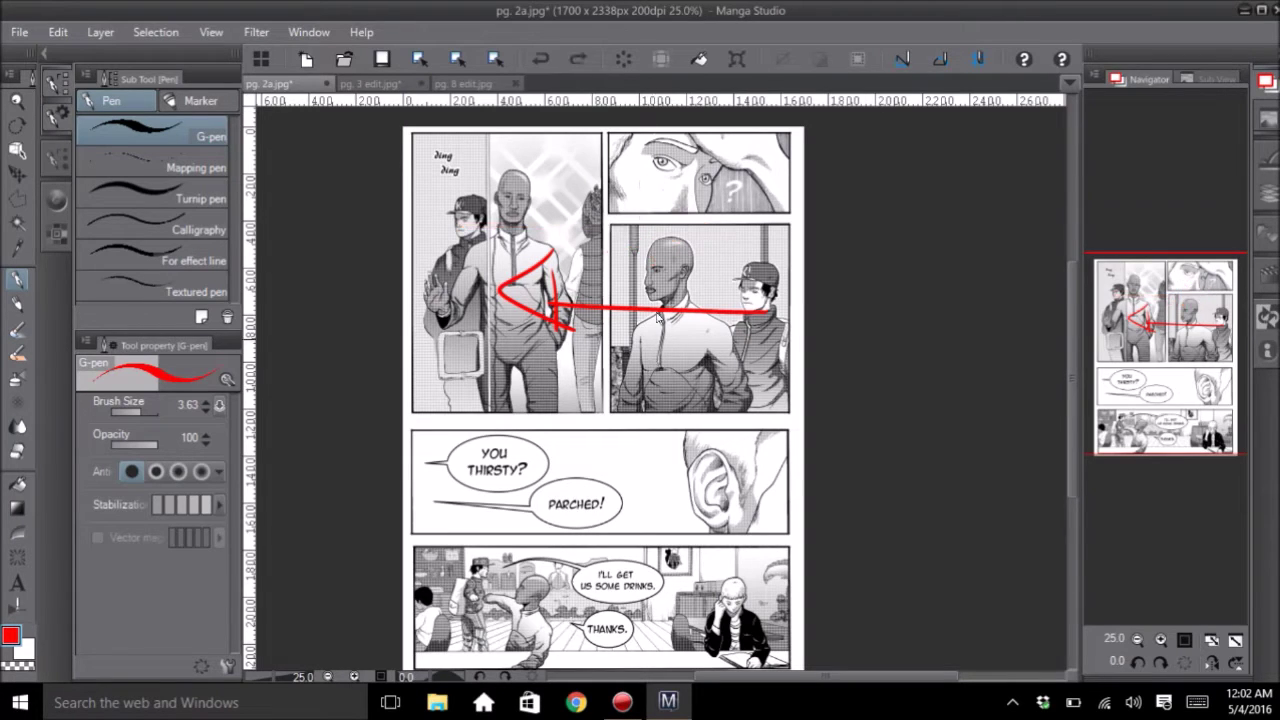
pyautogui.hotkey('ctrl', 'z')
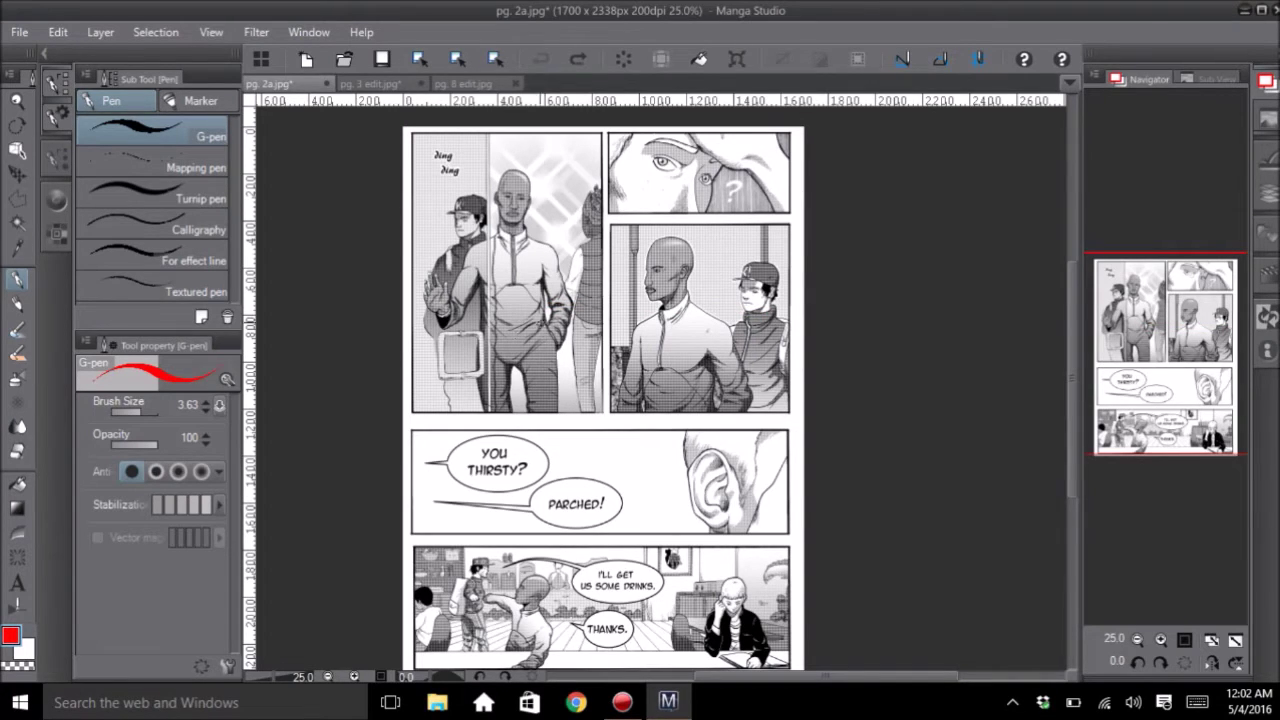
# Draw an arrow toward the capped man in the two-man panel and one in the opposite direction, undoing each.
pyautogui.moveTo(614, 313)
pyautogui.mouseDown()
pyautogui.moveTo(717, 324)
pyautogui.moveTo(709, 344)
pyautogui.moveTo(740, 307)
pyautogui.moveTo(704, 335)
pyautogui.mouseUp()
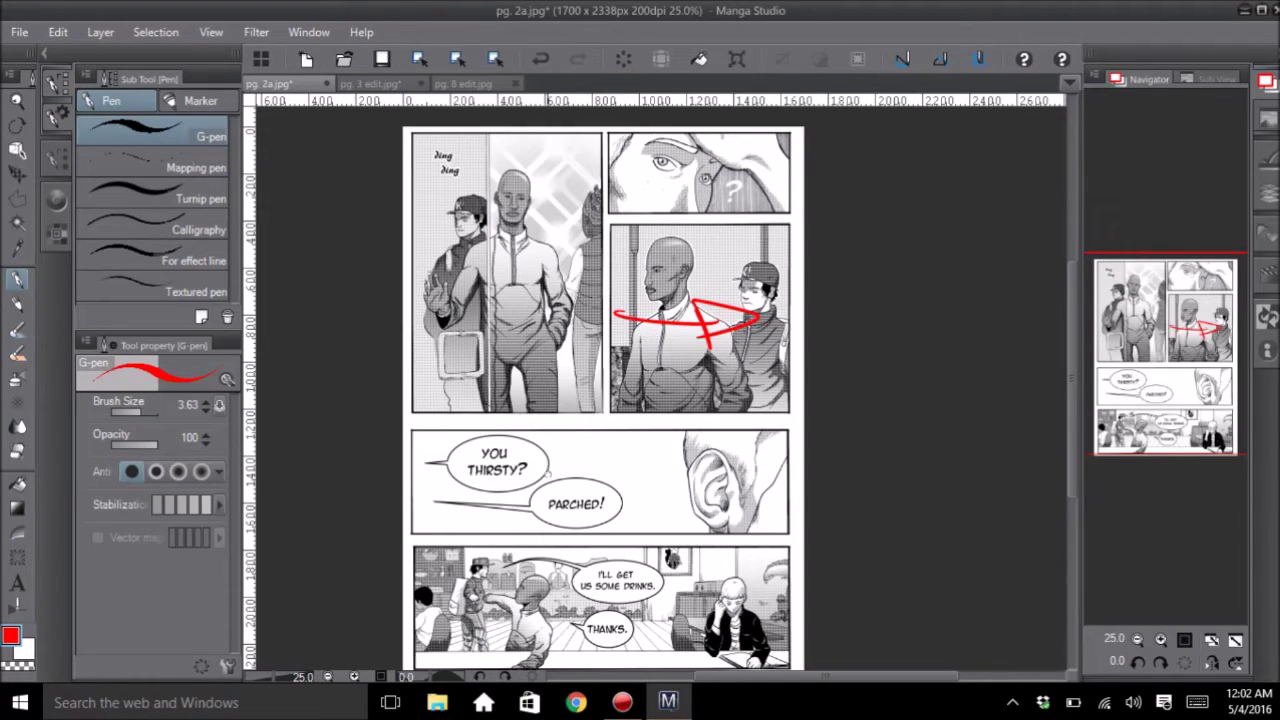
pyautogui.hotkey('ctrl', 'z')
pyautogui.moveTo(767, 324)
pyautogui.mouseDown()
pyautogui.moveTo(709, 300)
pyautogui.moveTo(650, 305)
pyautogui.moveTo(704, 306)
pyautogui.mouseUp()
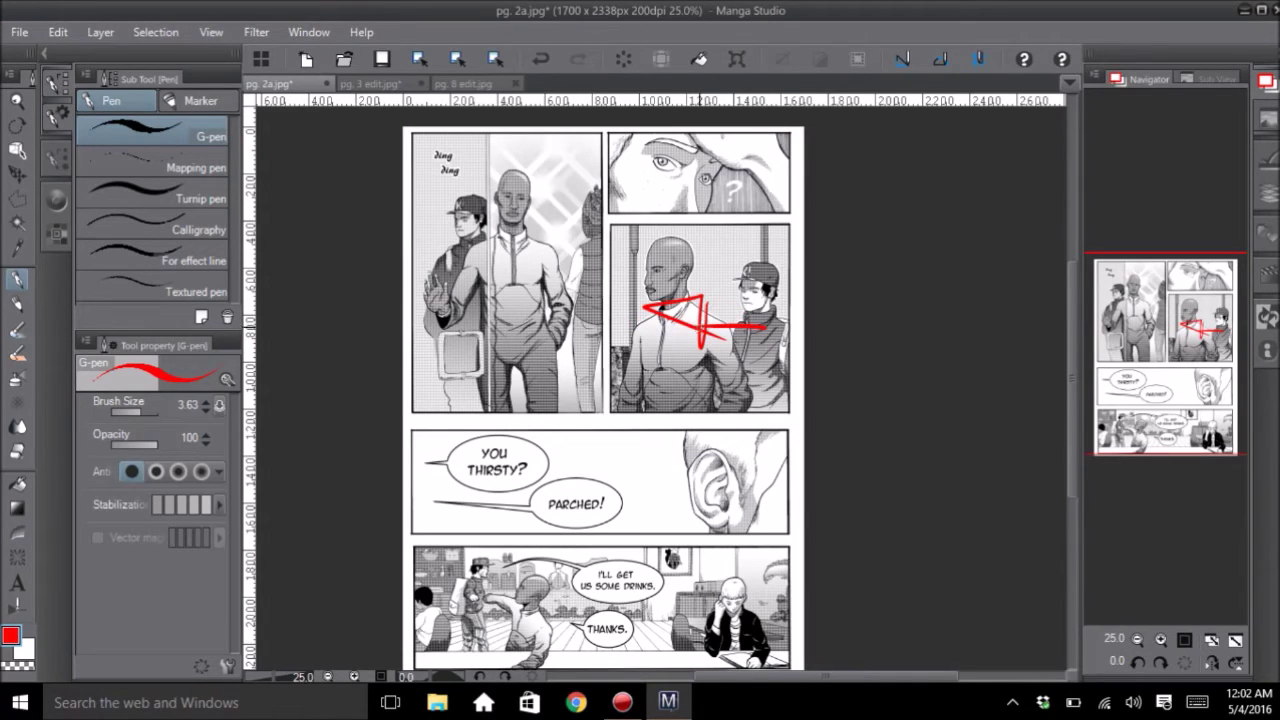
pyautogui.hotkey('ctrl', 'z')
pyautogui.hotkey('ctrl', 'z')
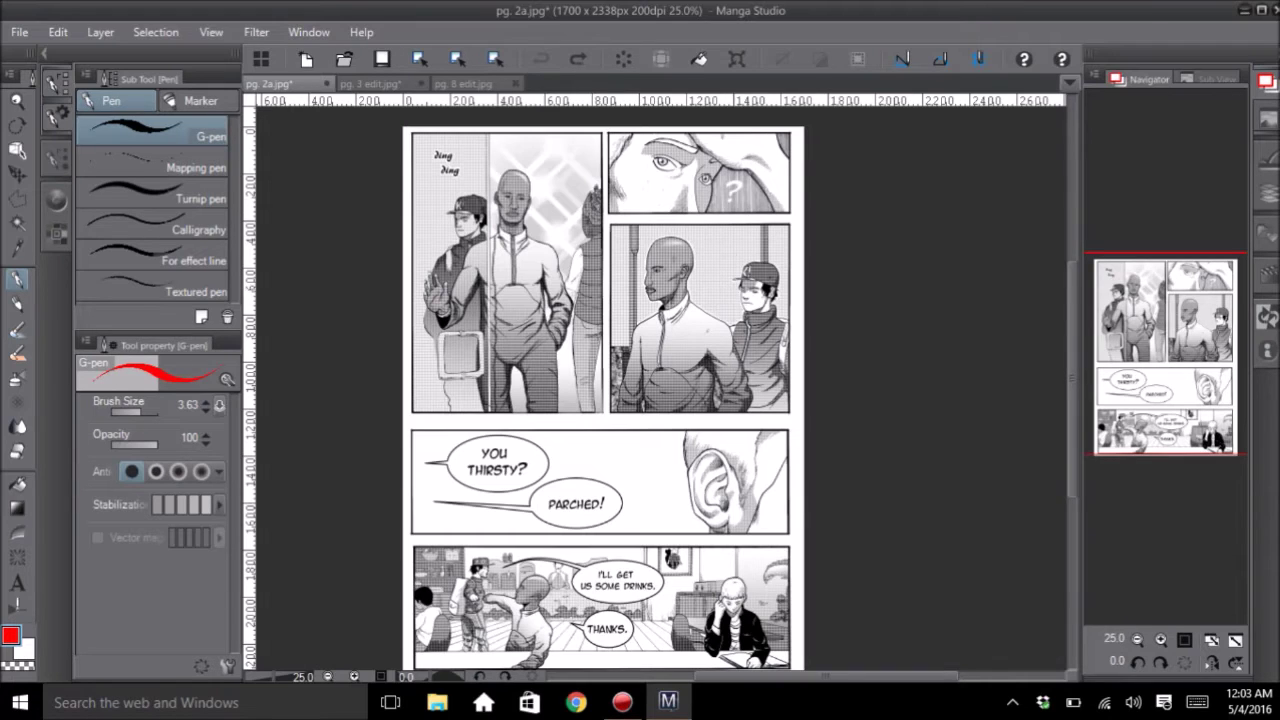
# Circle the bald man's chin and the space between the two men in red, and undo the circles.
pyautogui.moveTo(652, 262)
pyautogui.mouseDown()
pyautogui.moveTo(764, 335)
pyautogui.moveTo(640, 318)
pyautogui.moveTo(706, 302)
pyautogui.moveTo(684, 290)
pyautogui.mouseUp()
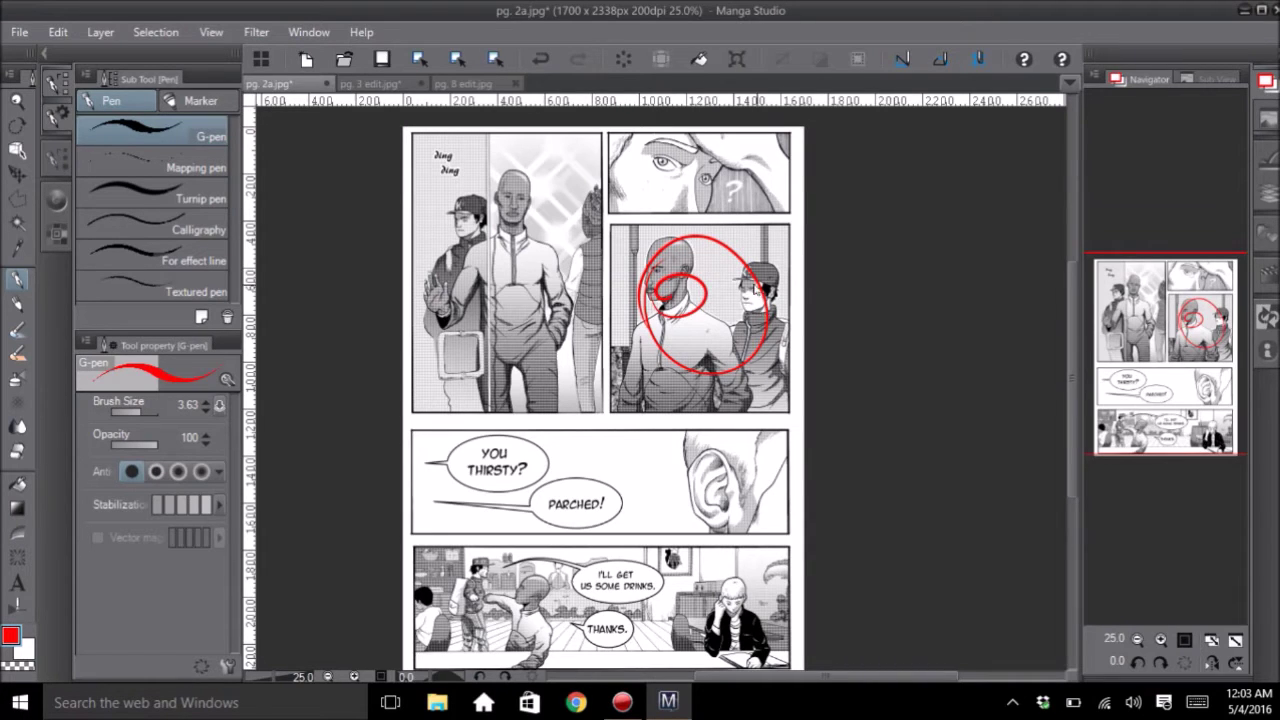
pyautogui.hotkey('ctrl', 'z')
pyautogui.hotkey('ctrl', 'z')
# Try red marks on the "YOU THIRSTY?" balloon, the ear and the gap between them, undoing each.
pyautogui.click(1168, 290)
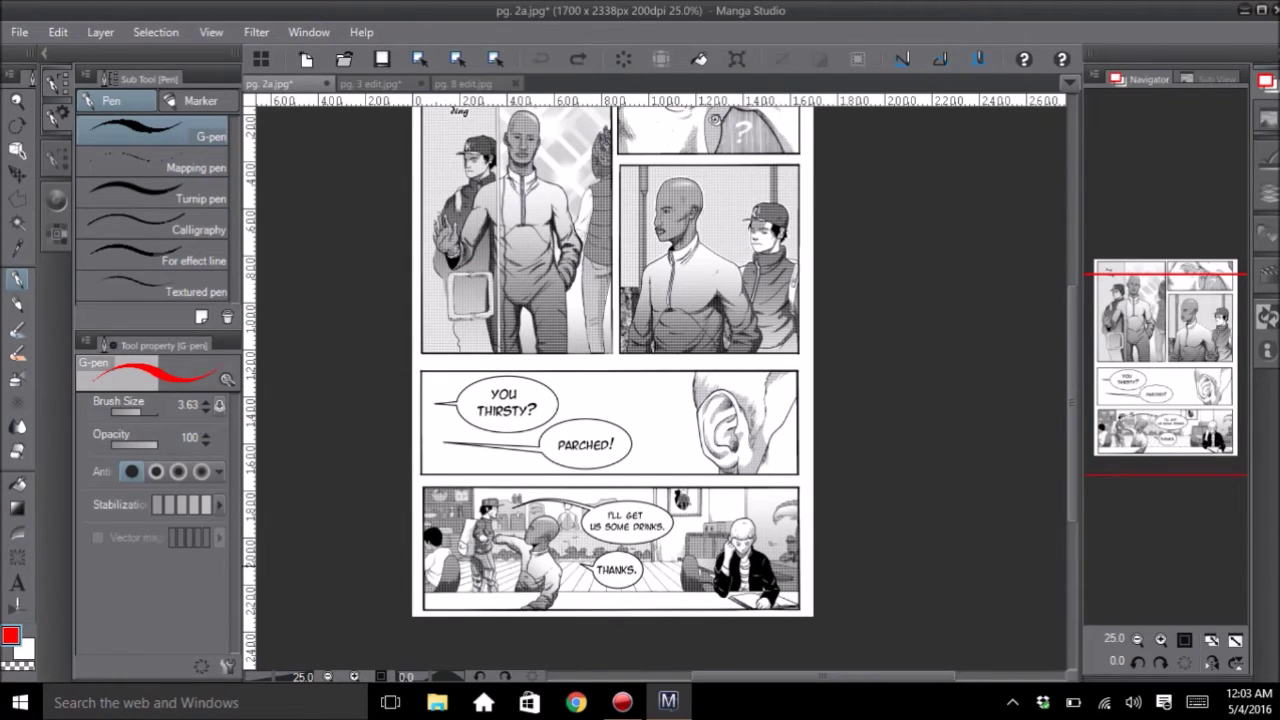
pyautogui.moveTo(476, 400)
pyautogui.mouseDown()
pyautogui.moveTo(482, 424)
pyautogui.moveTo(500, 403)
pyautogui.mouseUp()
pyautogui.moveTo(727, 413); pyautogui.dragTo(730, 398)
pyautogui.hotkey('ctrl', 'z')
pyautogui.hotkey('ctrl', 'z')
pyautogui.click(629, 420)
pyautogui.hotkey('ctrl', 'z')
pyautogui.moveTo(728, 440); pyautogui.dragTo(571, 457)
pyautogui.hotkey('ctrl', 'z')
# Cross out the ear panel and draw a line from the bald man to the drinks balloon below, undoing all strokes.
pyautogui.moveTo(490, 366)
pyautogui.mouseDown()
pyautogui.moveTo(656, 416)
pyautogui.moveTo(780, 445)
pyautogui.mouseUp()
pyautogui.moveTo(446, 444); pyautogui.dragTo(752, 388)
pyautogui.moveTo(688, 248)
pyautogui.mouseDown()
pyautogui.moveTo(676, 406)
pyautogui.moveTo(648, 522)
pyautogui.mouseUp()
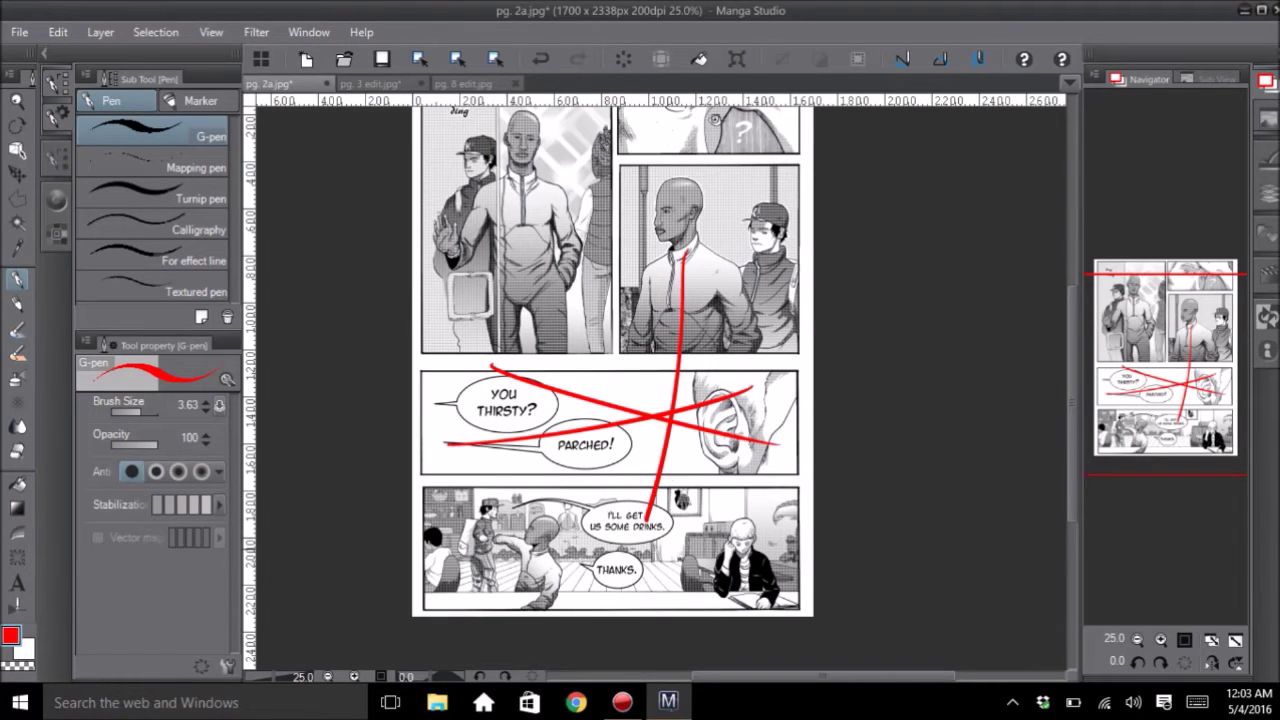
pyautogui.hotkey('ctrl', 'z')
pyautogui.hotkey('ctrl', 'z')
pyautogui.hotkey('ctrl', 'z')
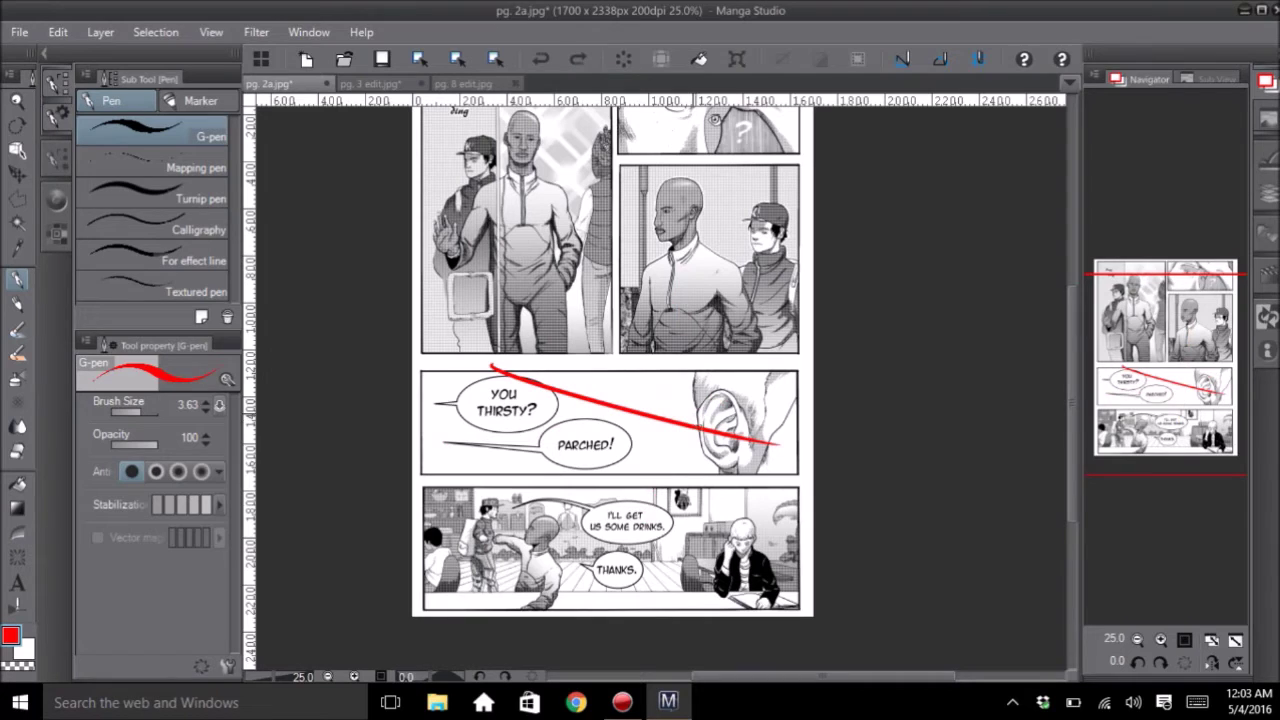
pyautogui.hotkey('ctrl', 'z')
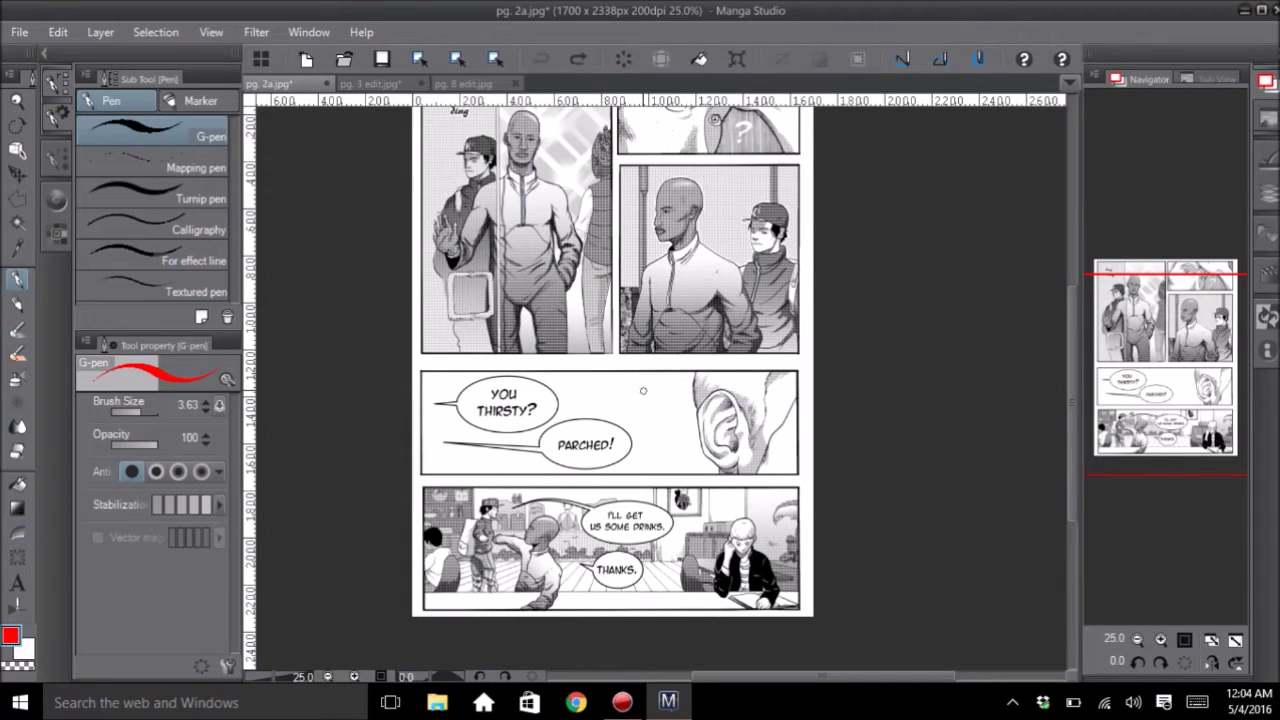
# Mark the ear in red and draw a vertical dividing line through the bottom panel, undoing each stroke.
pyautogui.moveTo(745, 355)
pyautogui.mouseDown()
pyautogui.moveTo(728, 528)
pyautogui.moveTo(852, 530)
pyautogui.moveTo(730, 338)
pyautogui.moveTo(727, 452)
pyautogui.mouseUp()
pyautogui.hotkey('ctrl', 'z')
pyautogui.moveTo(710, 381); pyautogui.dragTo(698, 434)
pyautogui.hotkey('ctrl', 'z')
pyautogui.moveTo(634, 468); pyautogui.dragTo(628, 616)
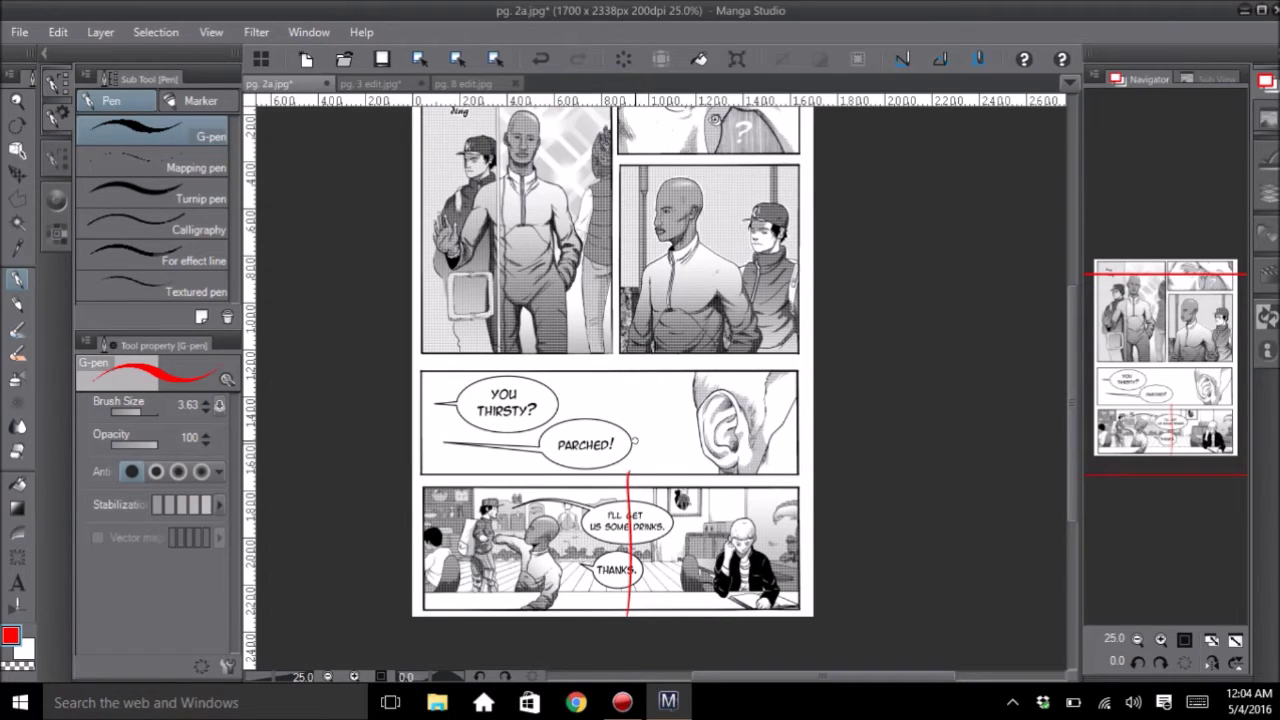
pyautogui.hotkey('ctrl', 'z')
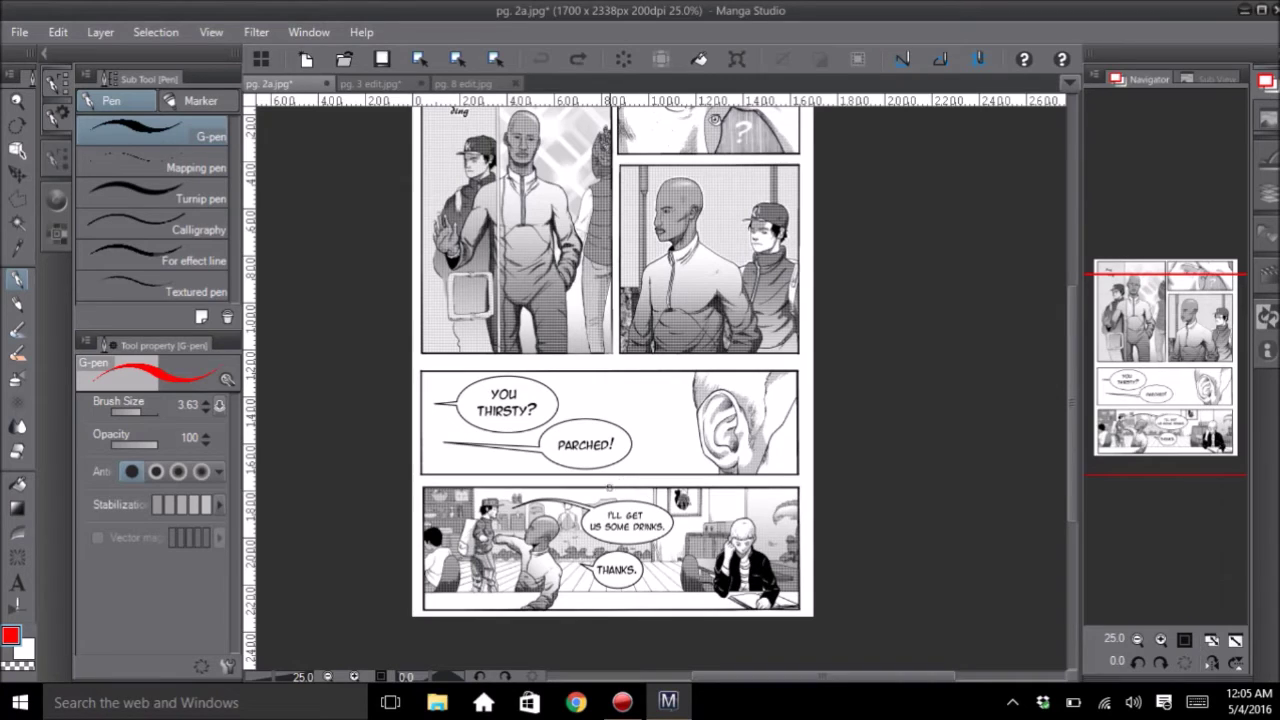
# Circle the ear and the lower part of the "YOU THIRSTY?" balloon in red, and undo both circles.
pyautogui.moveTo(718, 404)
pyautogui.mouseDown()
pyautogui.moveTo(710, 424)
pyautogui.moveTo(736, 398)
pyautogui.mouseUp()
pyautogui.moveTo(467, 428); pyautogui.dragTo(478, 410)
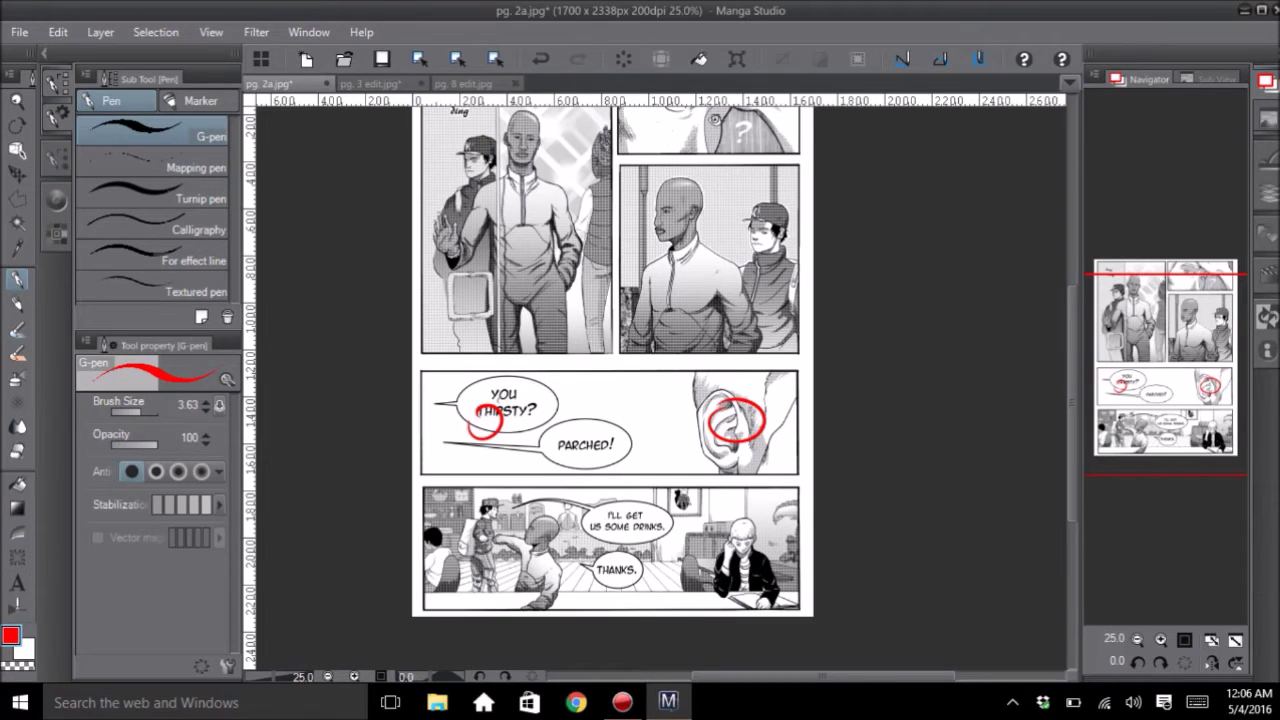
pyautogui.hotkey('ctrl', 'z')
pyautogui.hotkey('ctrl', 'z')
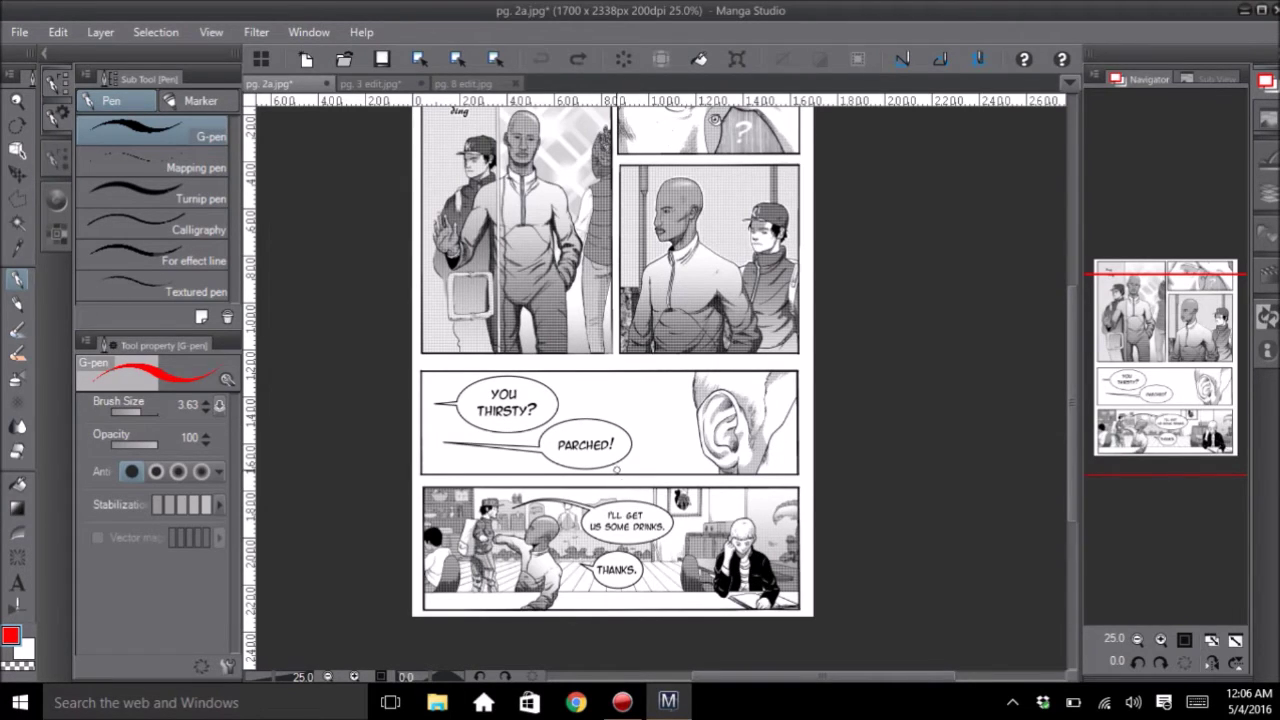
pyautogui.click(1161, 638)
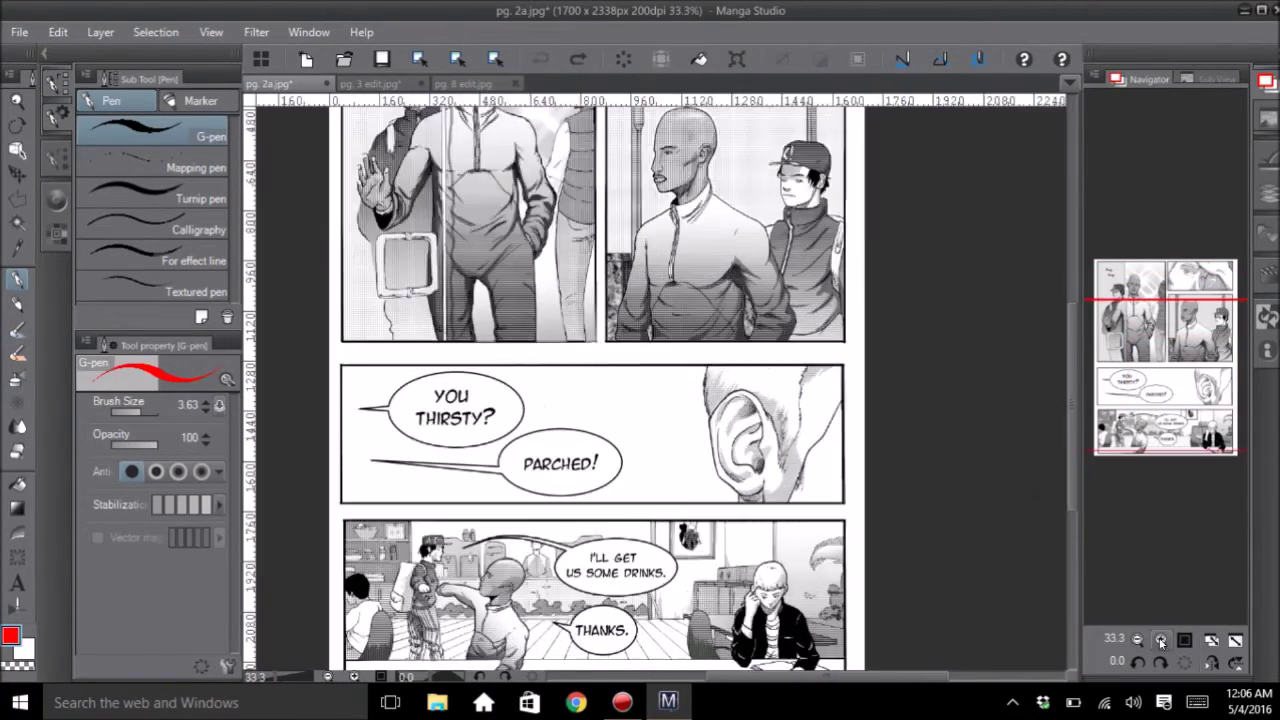
pyautogui.scroll(4, 1161, 640)
pyautogui.scroll(-6, 1157, 638)
pyautogui.scroll(3, 1157, 638)
pyautogui.scroll(-1, 1143, 362)
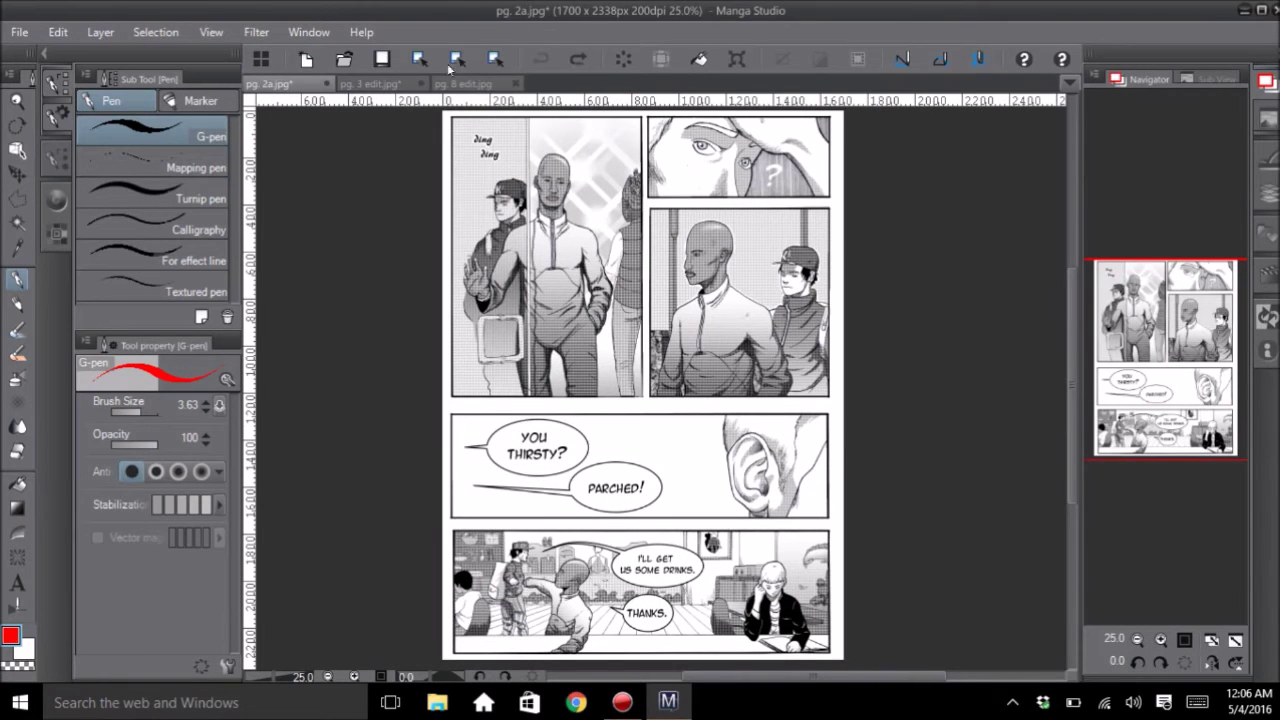
# Switch to pg. 3 edit.jpg, draw a red vertical dividing line through the middle of the top panel, and undo it.
pyautogui.click(396, 84)
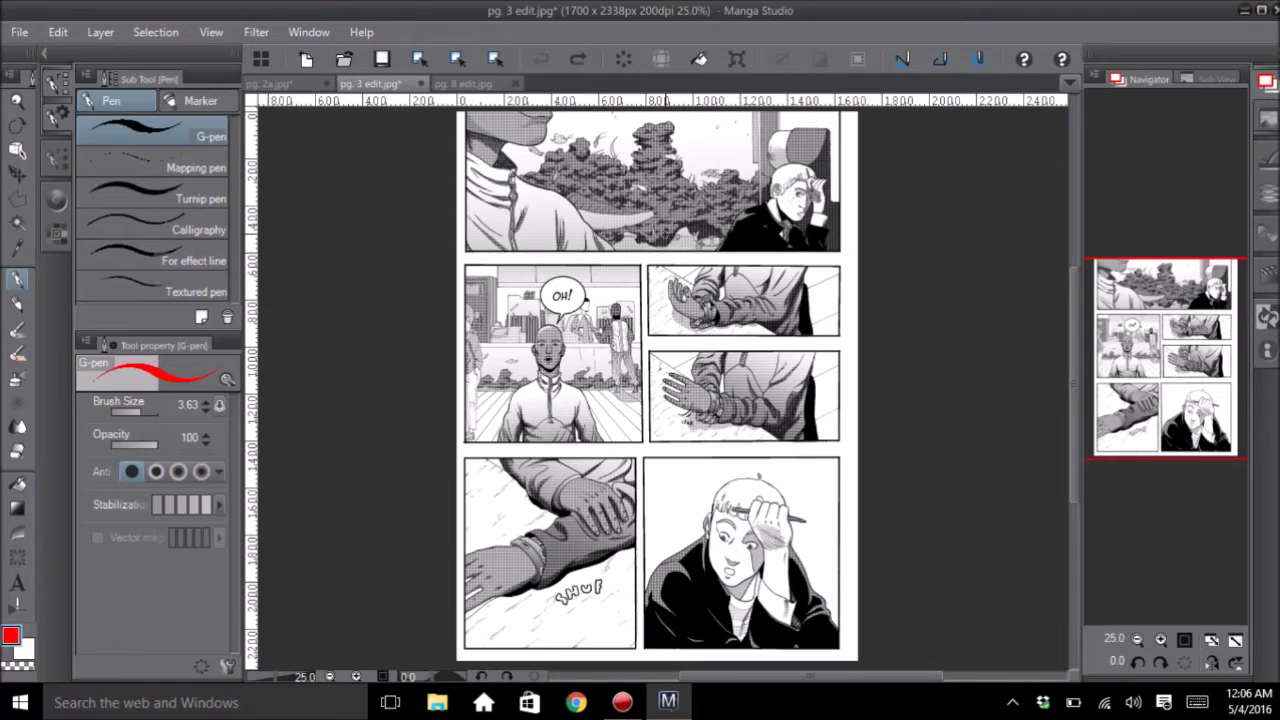
pyautogui.moveTo(654, 252); pyautogui.dragTo(666, 112)
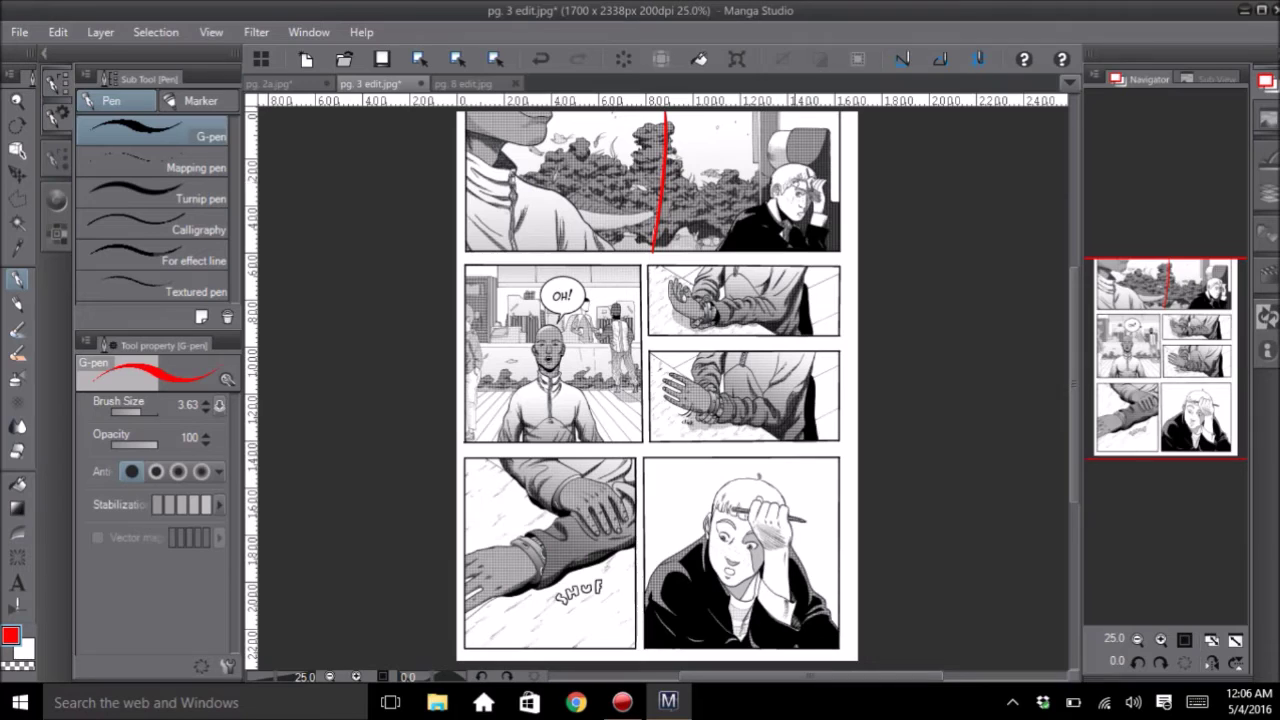
pyautogui.hotkey('ctrl', 'z')
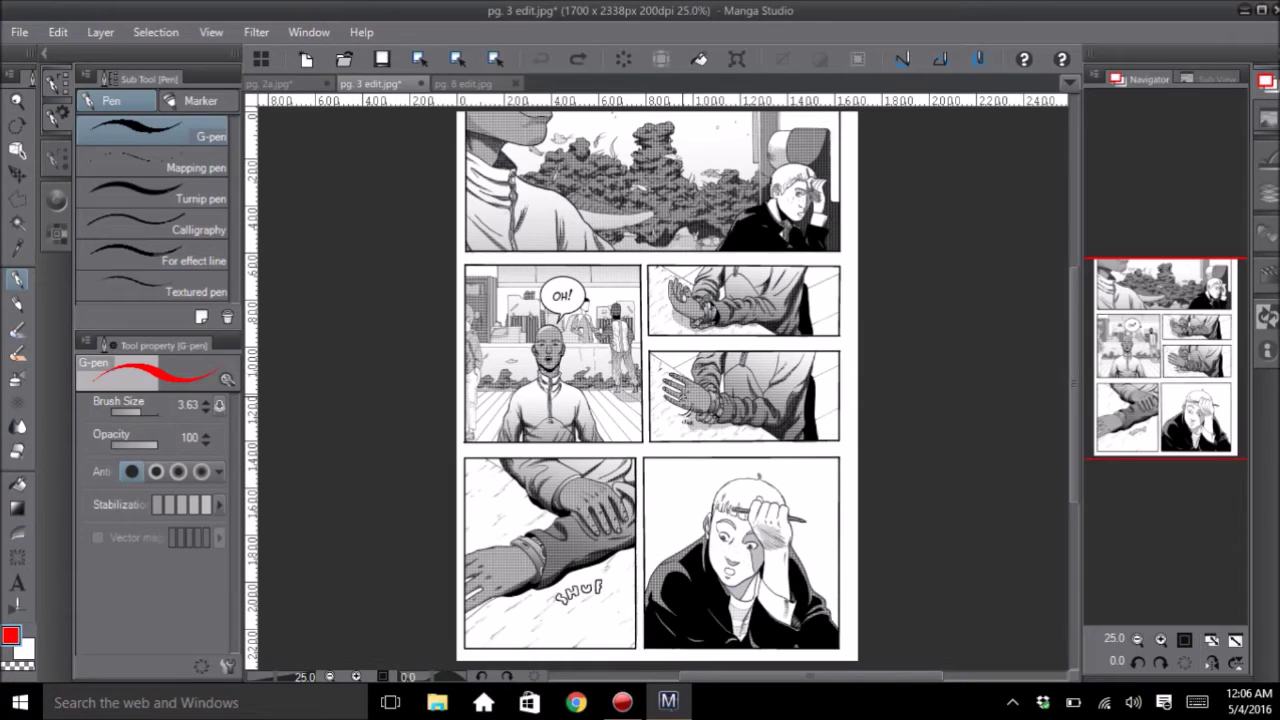
# Try a short red mark beside the "OH!" panel and a curve across the upper hand panel, undoing each.
pyautogui.moveTo(630, 347)
pyautogui.mouseDown()
pyautogui.moveTo(836, 345)
pyautogui.moveTo(848, 426)
pyautogui.moveTo(831, 468)
pyautogui.moveTo(623, 446)
pyautogui.moveTo(625, 370)
pyautogui.moveTo(650, 338)
pyautogui.mouseUp()
pyautogui.hotkey('ctrl', 'z')
pyautogui.moveTo(857, 268); pyautogui.dragTo(750, 322)
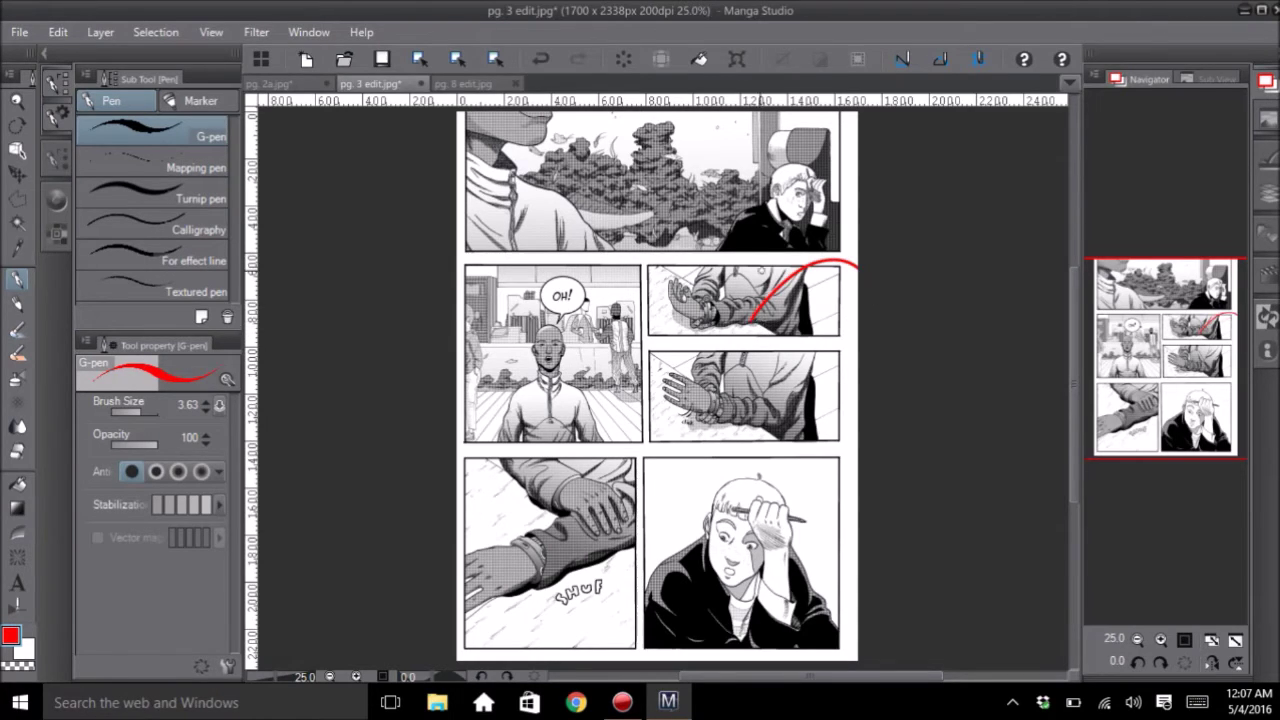
pyautogui.hotkey('ctrl', 'z')
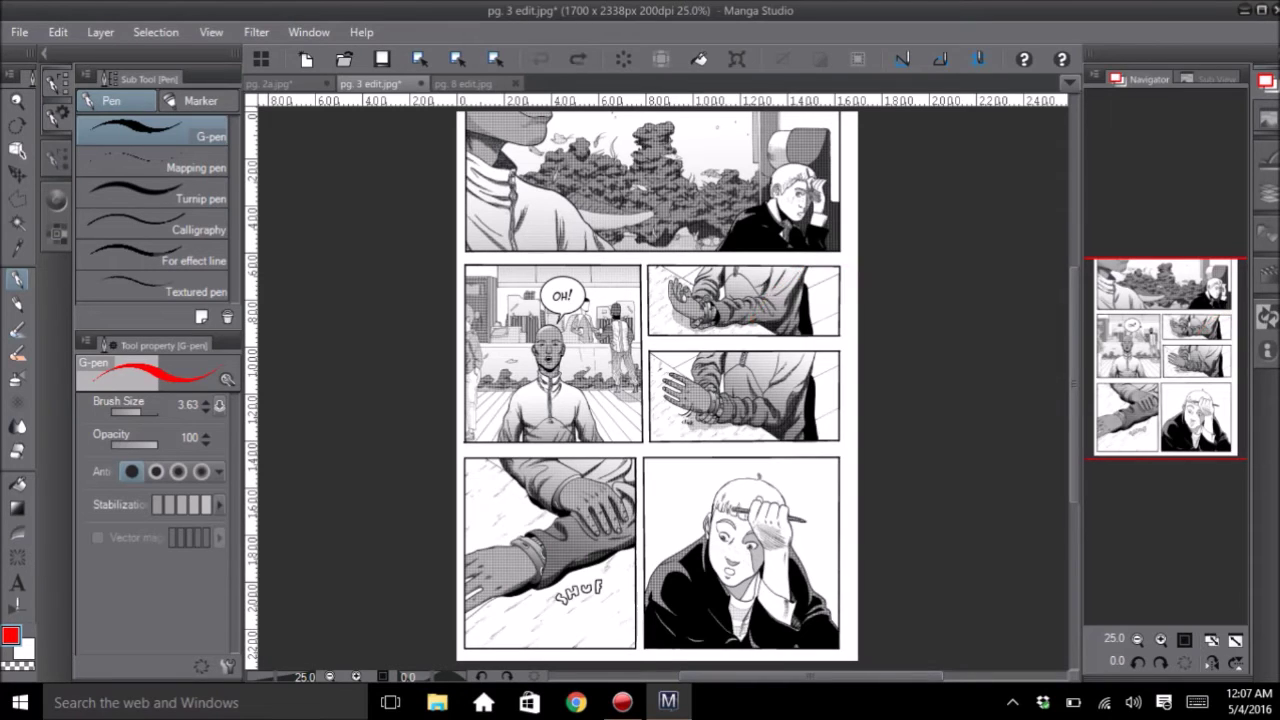
# Mark the blond man in the top panel and draw crossing red lines over the upper hand panel, undoing all strokes.
pyautogui.moveTo(778, 182); pyautogui.dragTo(789, 250)
pyautogui.hotkey('ctrl', 'z')
pyautogui.moveTo(682, 298)
pyautogui.mouseDown()
pyautogui.moveTo(778, 298)
pyautogui.moveTo(770, 257)
pyautogui.moveTo(777, 352)
pyautogui.mouseUp()
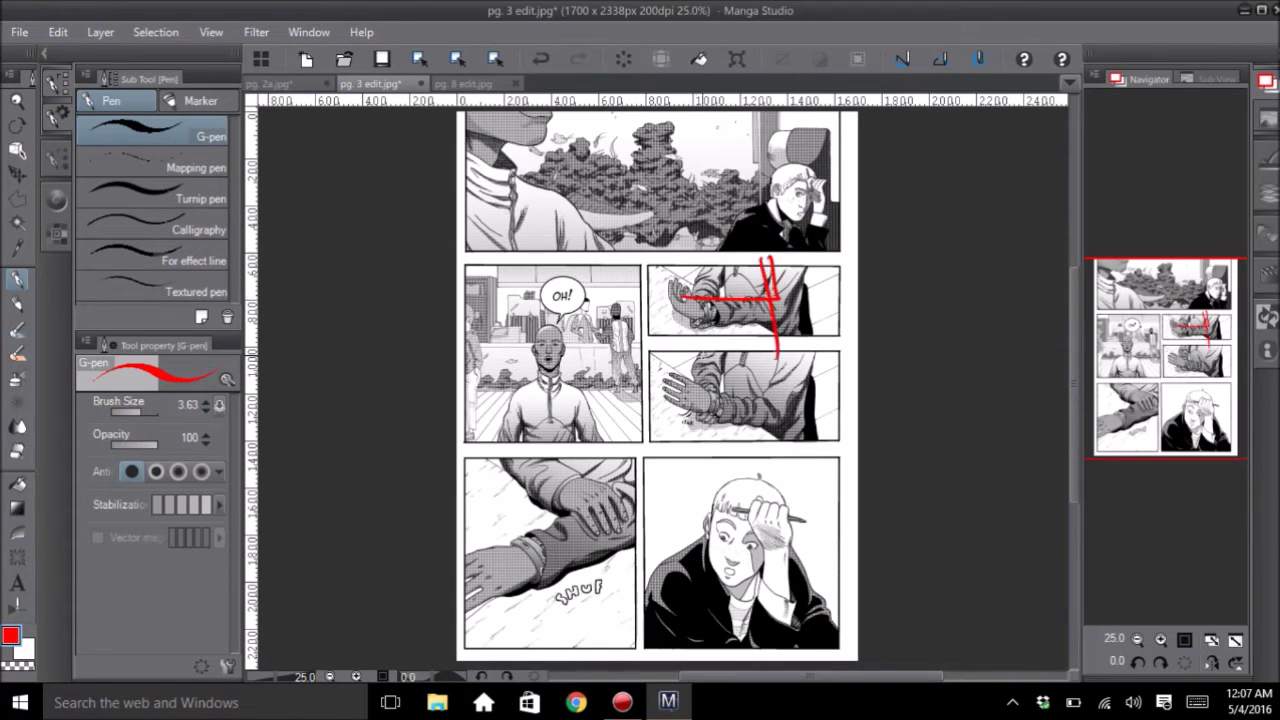
pyautogui.hotkey('ctrl', 'z')
pyautogui.hotkey('ctrl', 'z')
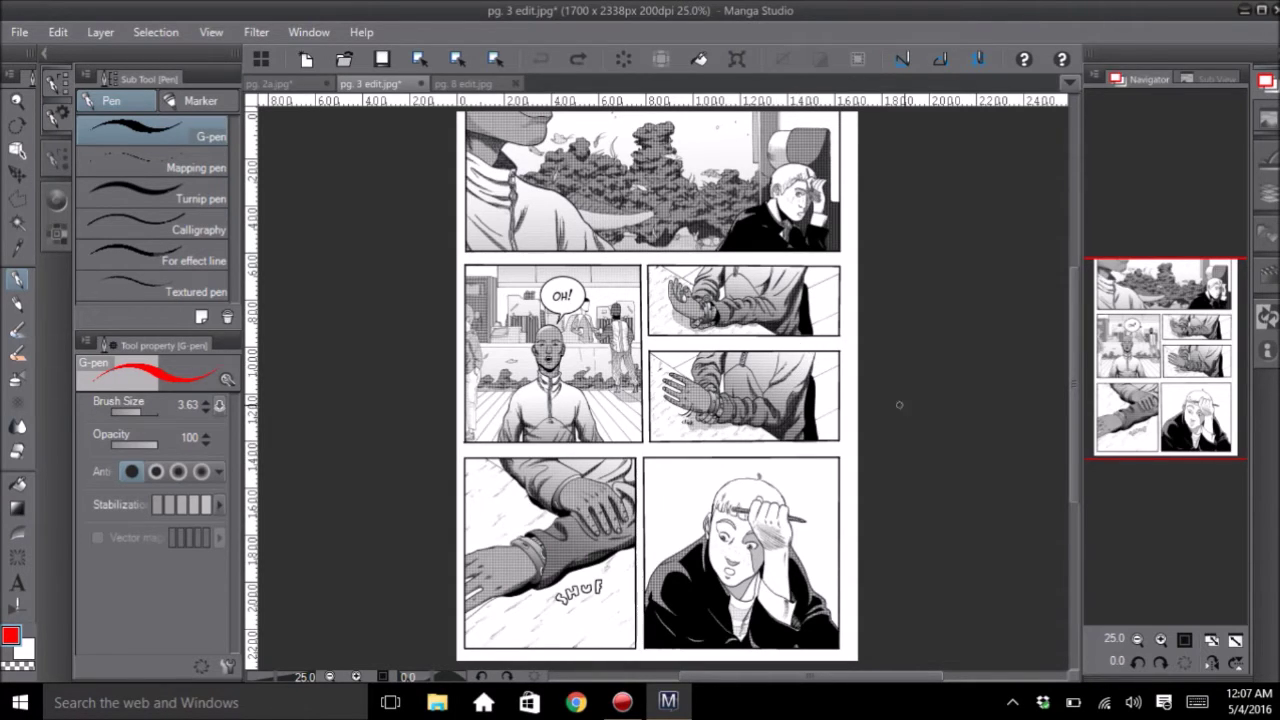
# Make a small red mark on the hand in the lower hand panel and undo it.
pyautogui.moveTo(1155, 327); pyautogui.dragTo(1153, 325)
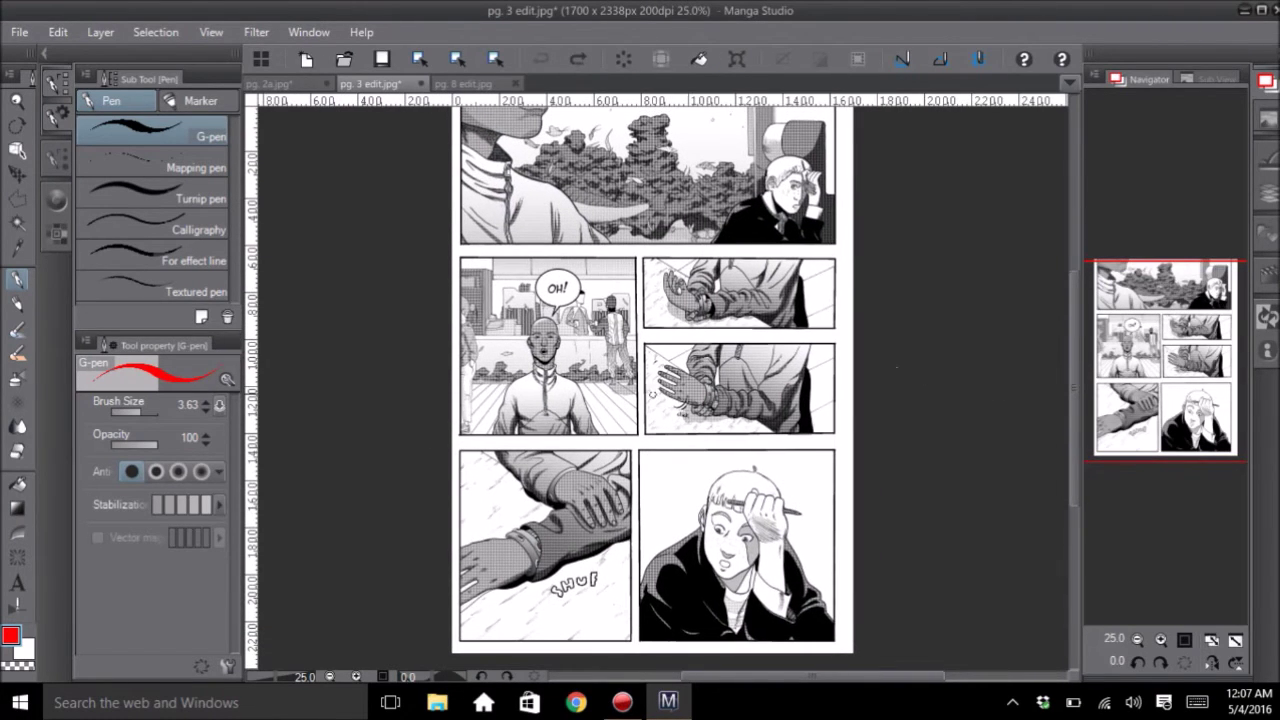
pyautogui.moveTo(706, 398); pyautogui.dragTo(710, 389)
pyautogui.hotkey('ctrl', 'z')
# Compare the layouts of pg. 8 edit.jpg and pg. 2a.jpg with pg. 3 edit.jpg.
pyautogui.click(467, 84)
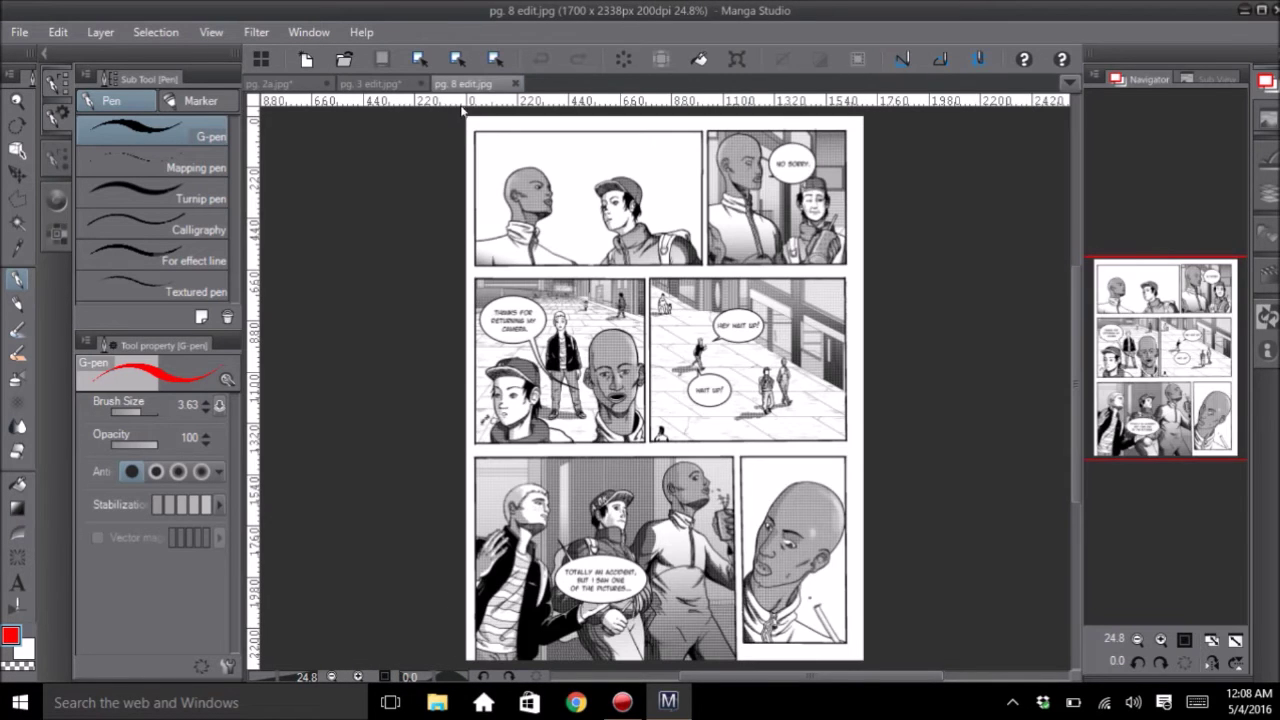
pyautogui.click(290, 84)
pyautogui.click(370, 84)
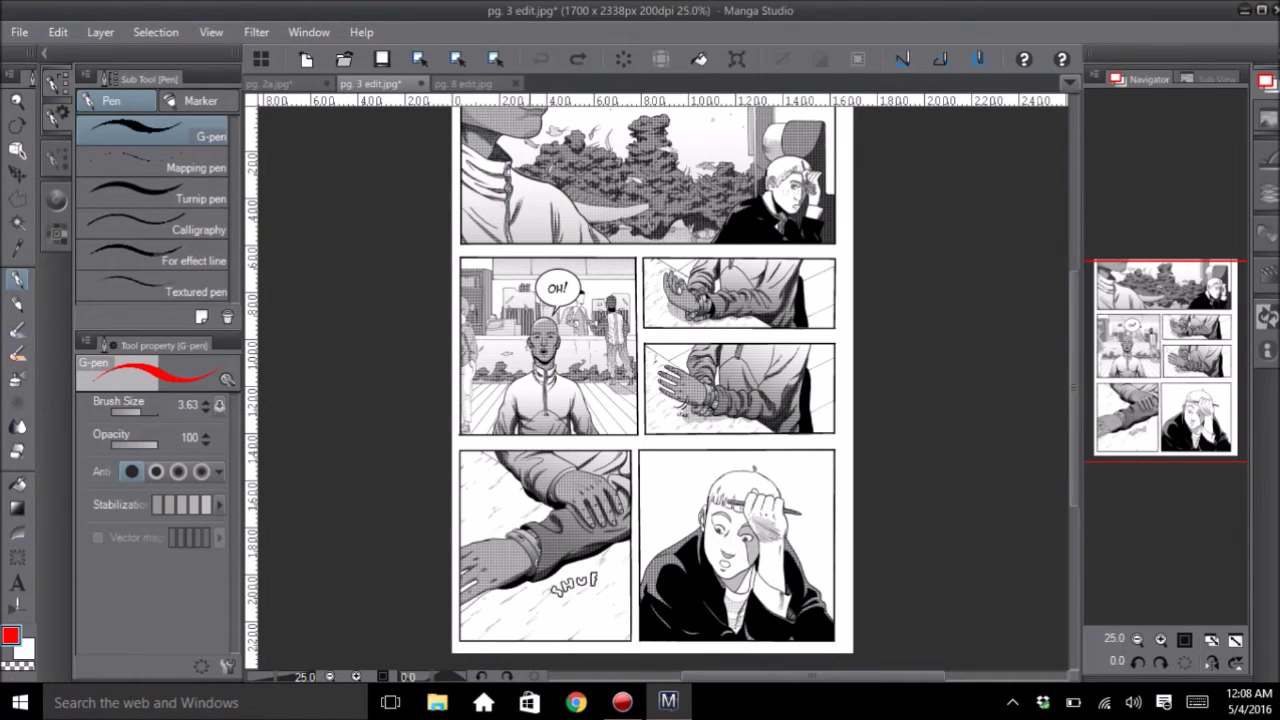
pyautogui.hotkey('ctrl', 'y')
pyautogui.hotkey('ctrl', 'z')
# Switch to pg. 8 edit.jpg, circle the "TOTALLY AN ACCIDENT" balloon in red, and undo the circle.
pyautogui.click(465, 83)
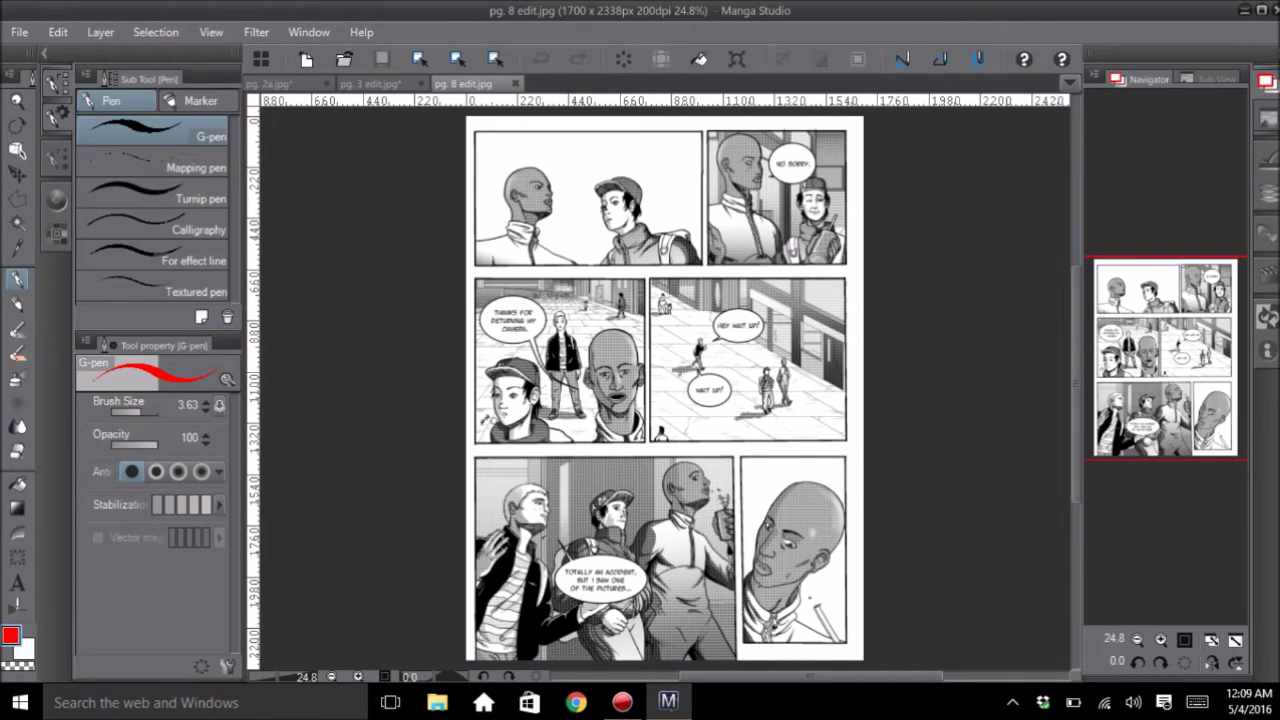
pyautogui.moveTo(548, 556)
pyautogui.mouseDown()
pyautogui.moveTo(642, 599)
pyautogui.moveTo(556, 548)
pyautogui.mouseUp()
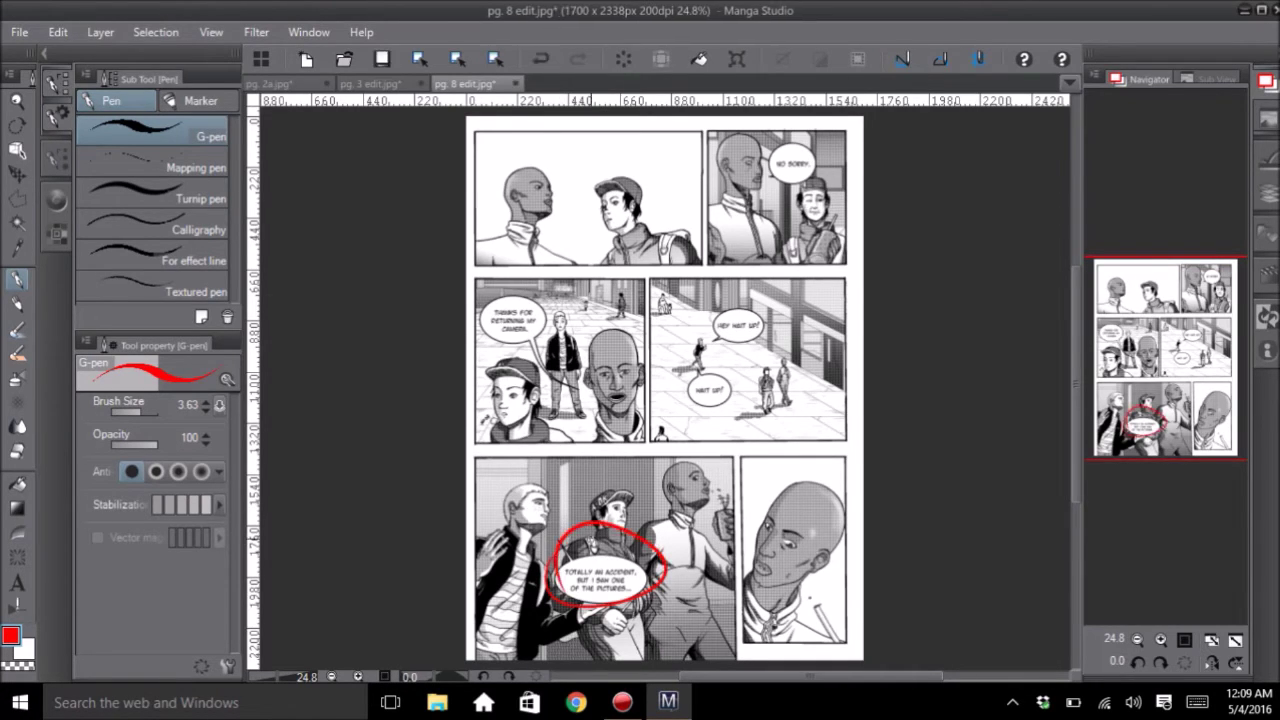
pyautogui.hotkey('ctrl', 'z')
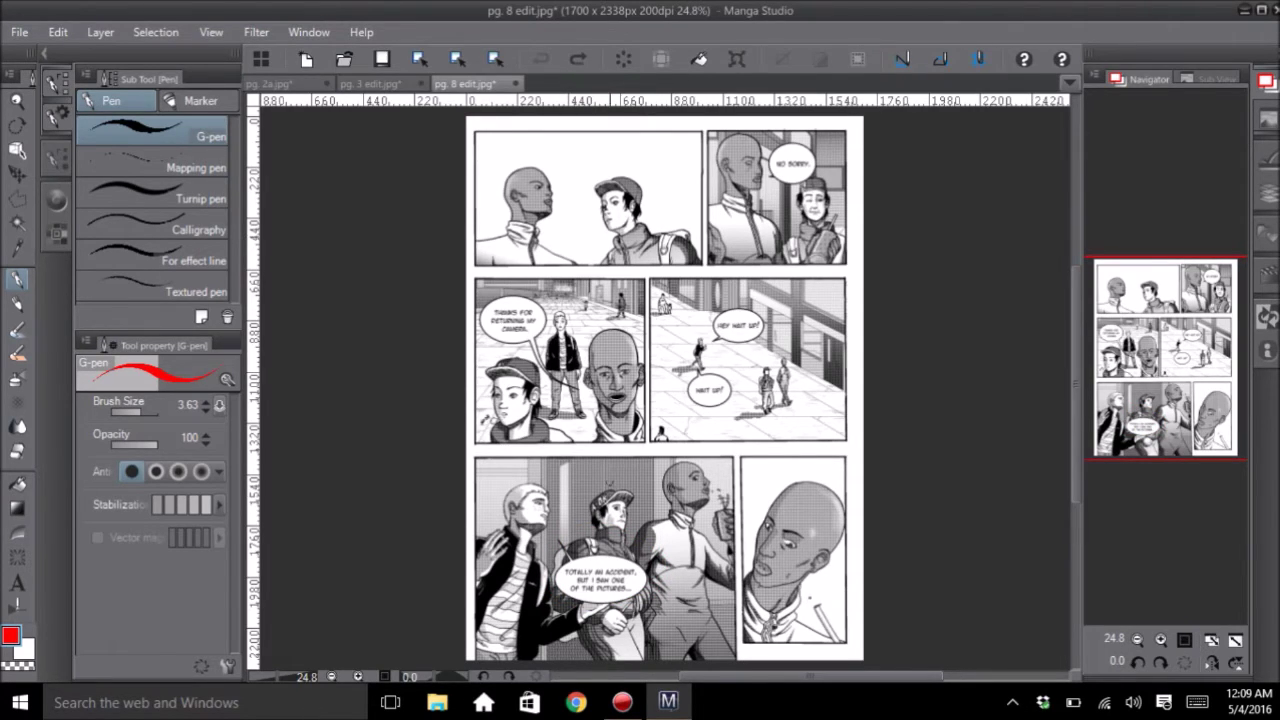
# Compare the panels of pg. 3 edit.jpg with those of pg. 2a.jpg, alternating between the two pages.
pyautogui.click(386, 86)
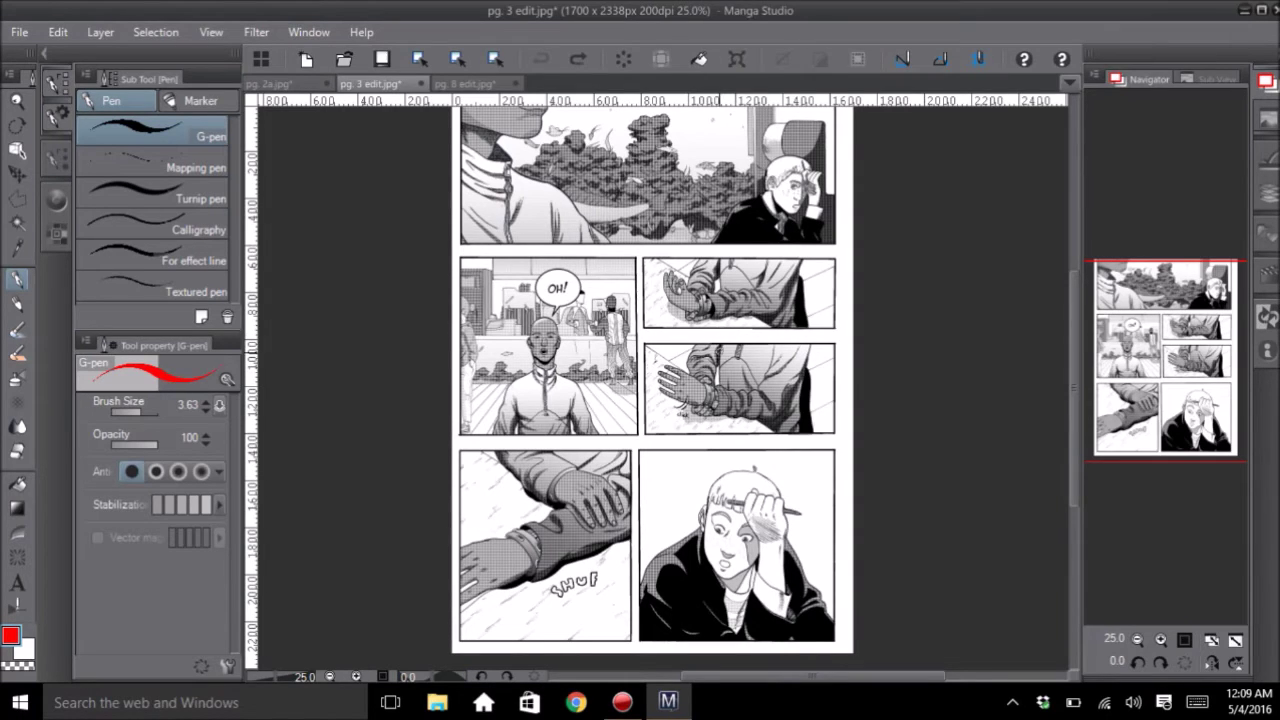
pyautogui.moveTo(670, 483); pyautogui.dragTo(686, 465)
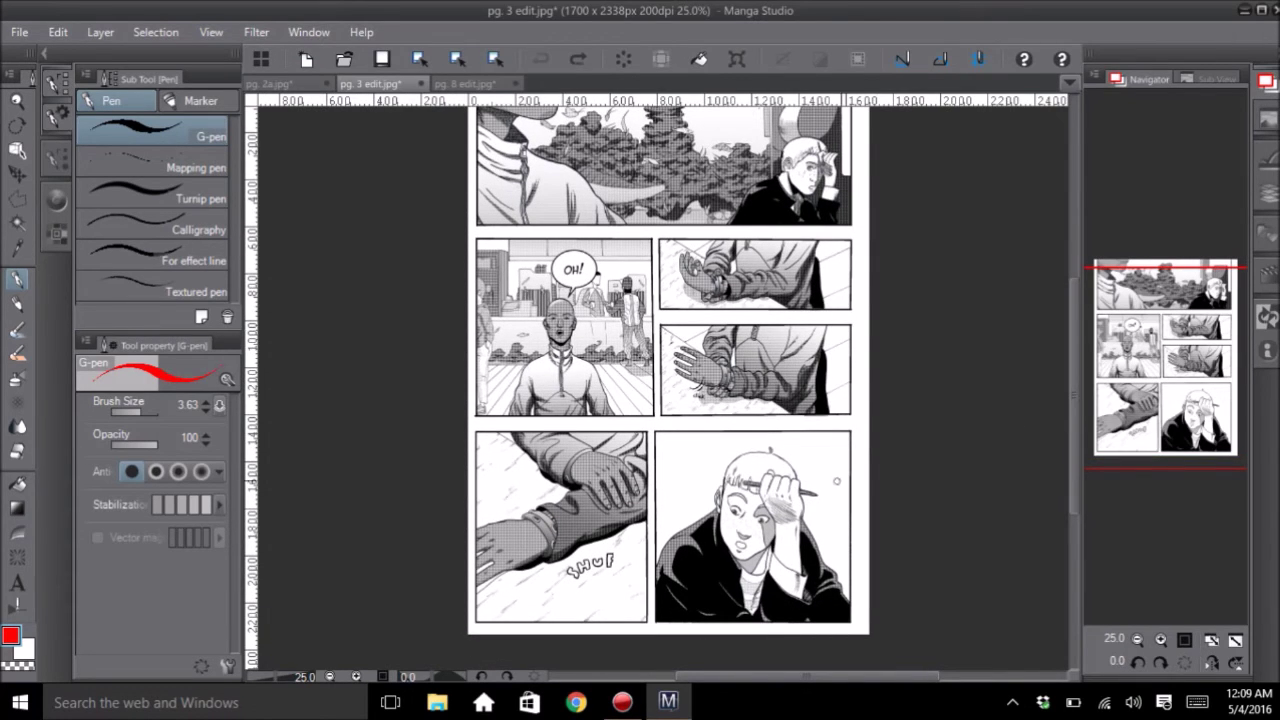
pyautogui.click(292, 83)
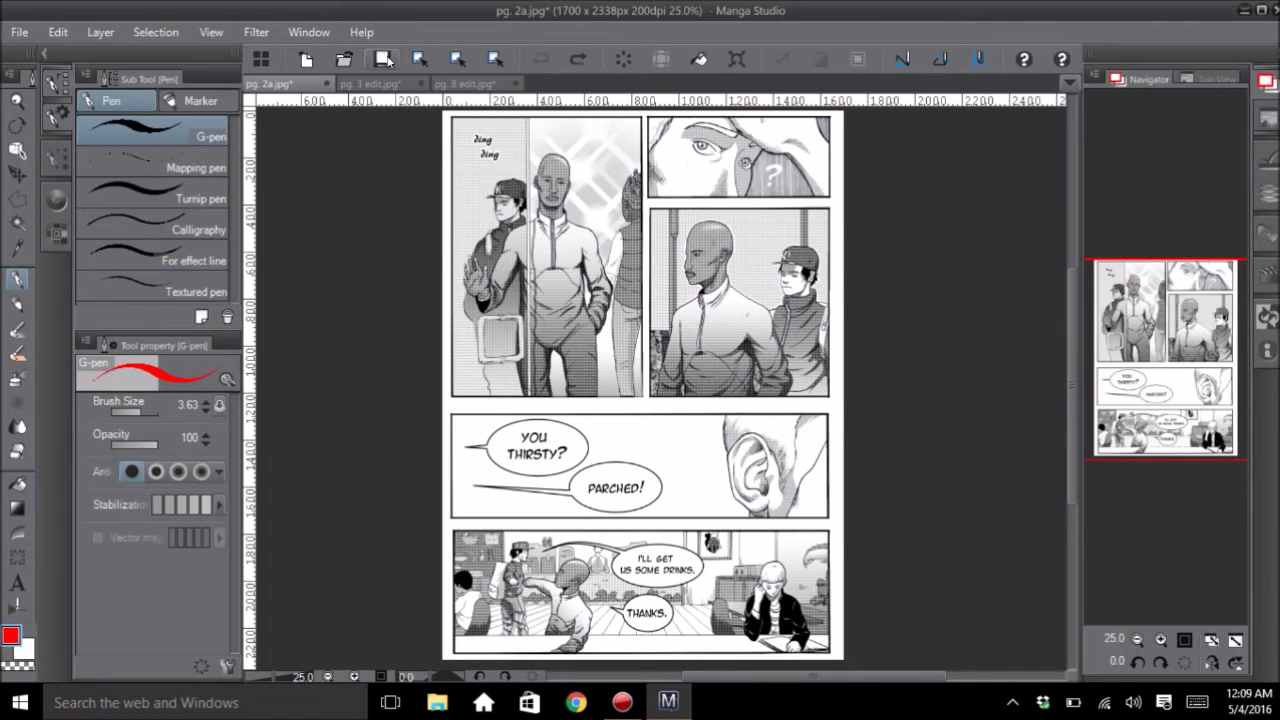
pyautogui.click(370, 83)
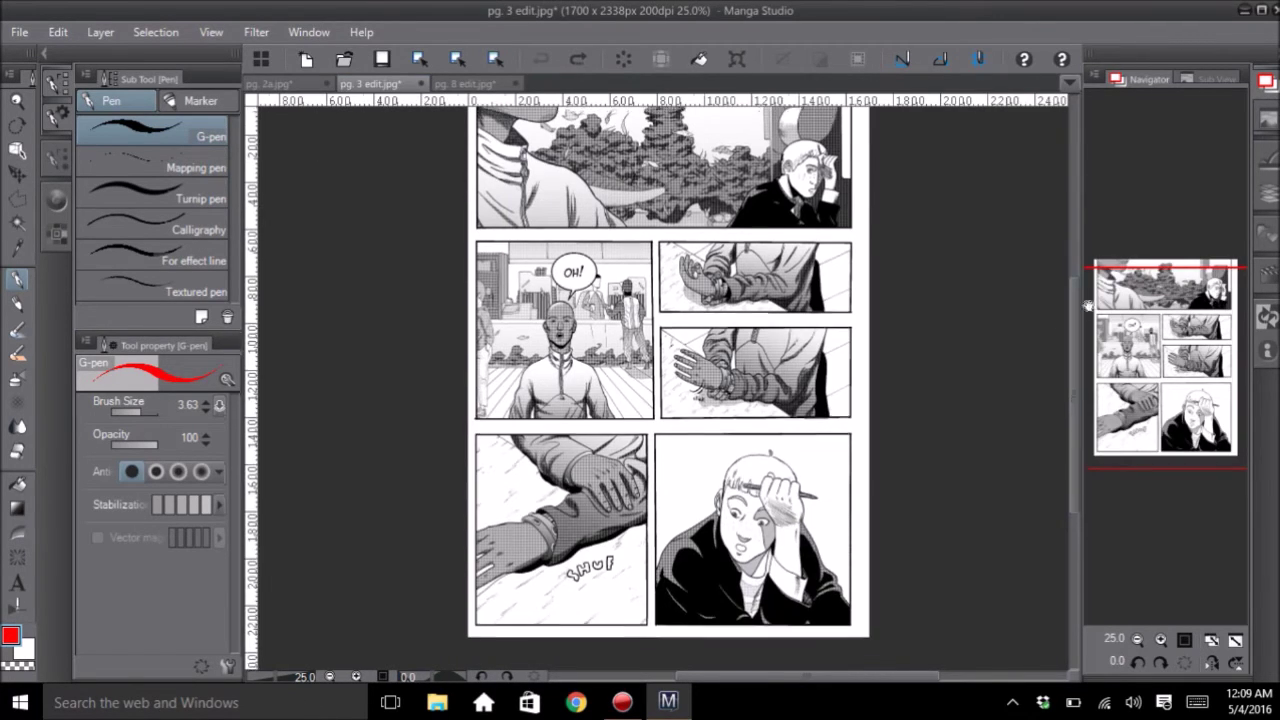
pyautogui.moveTo(379, 65); pyautogui.dragTo(381, 152)
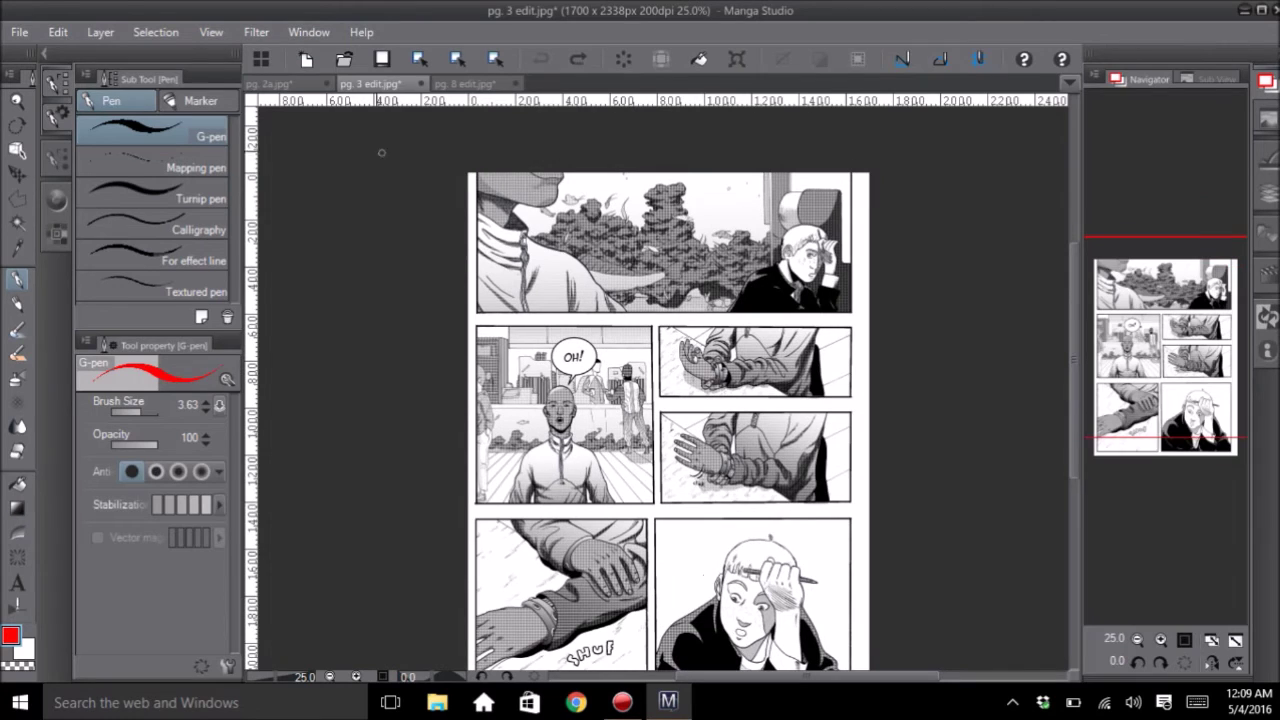
pyautogui.click(268, 83)
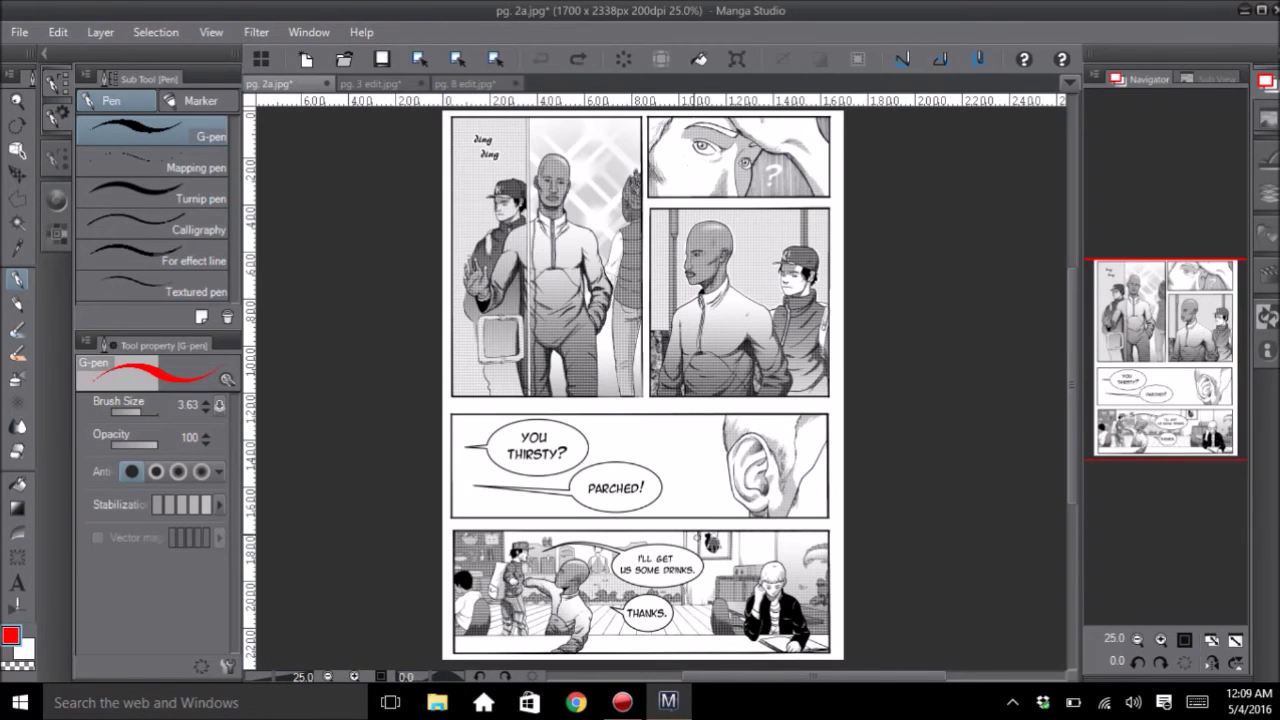
# On pg. 3 edit.jpg, draw a red arrow from the blond man's eyes to the arm in the neighbouring bottom panel, undoing all strokes.
pyautogui.click(380, 85)
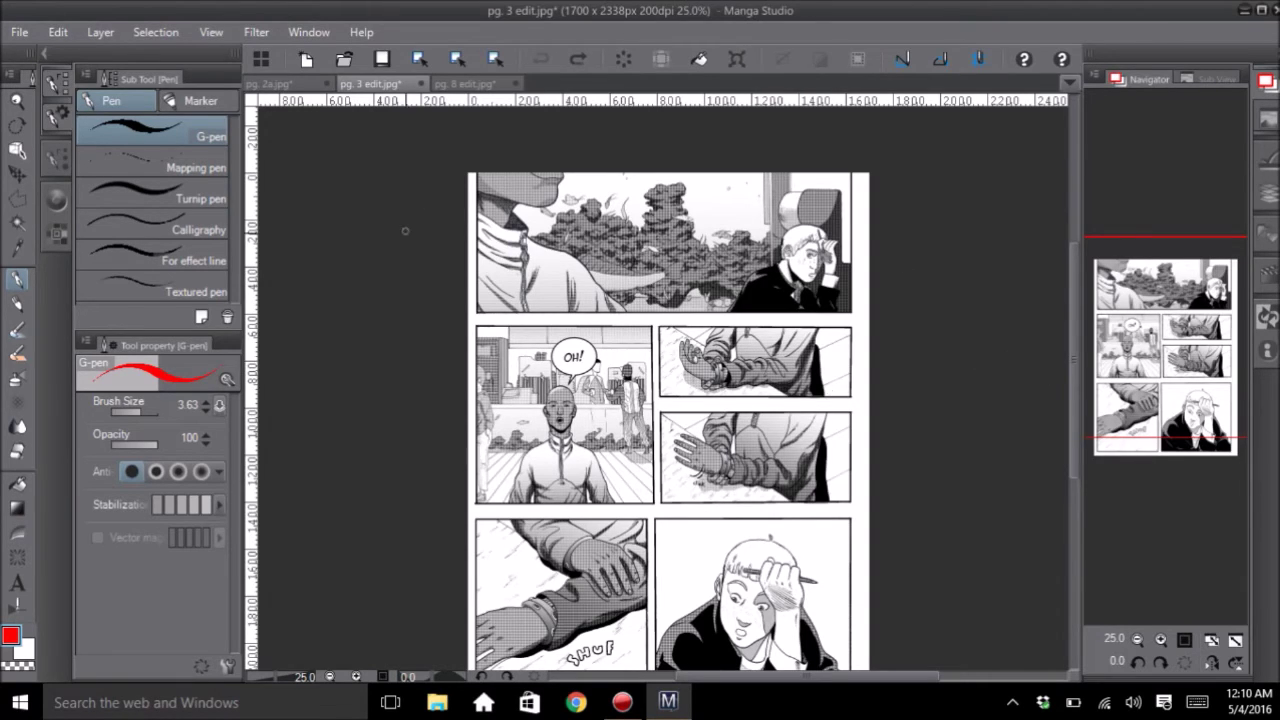
pyautogui.scroll(-3, 1012, 374)
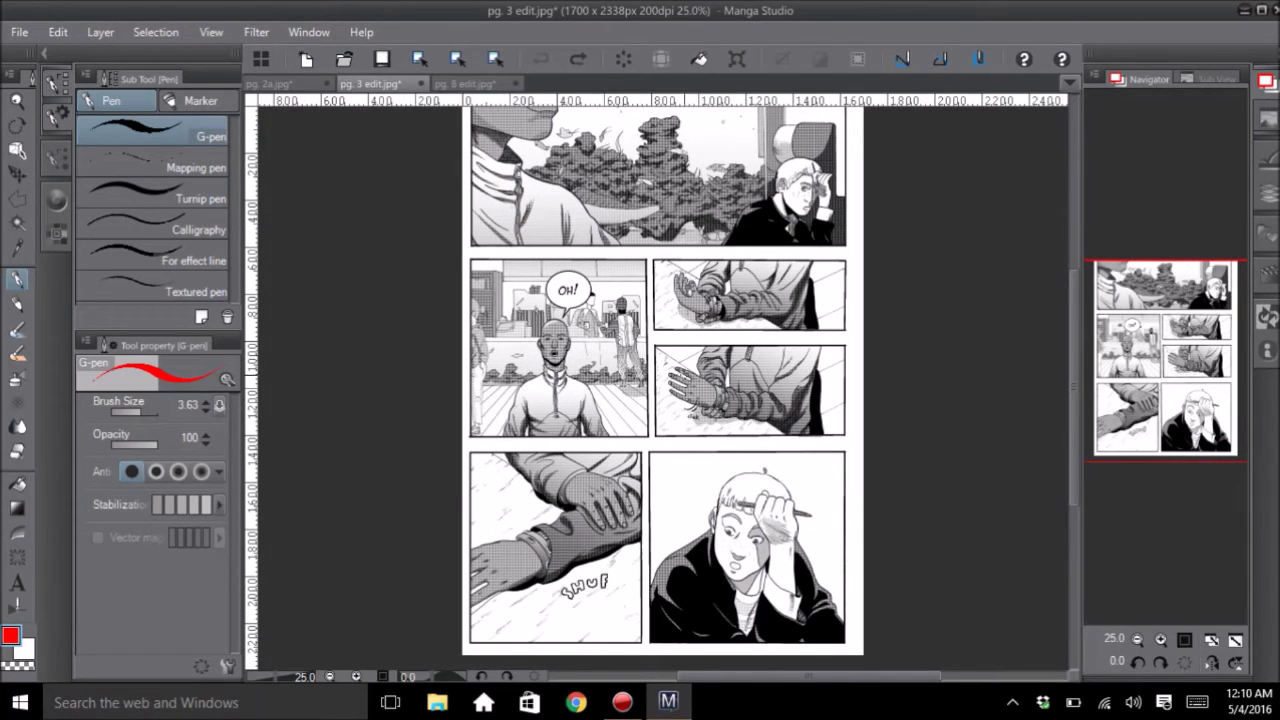
pyautogui.moveTo(645, 484); pyautogui.dragTo(722, 532)
pyautogui.moveTo(645, 484)
pyautogui.mouseDown()
pyautogui.moveTo(578, 558)
pyautogui.moveTo(606, 546)
pyautogui.mouseUp()
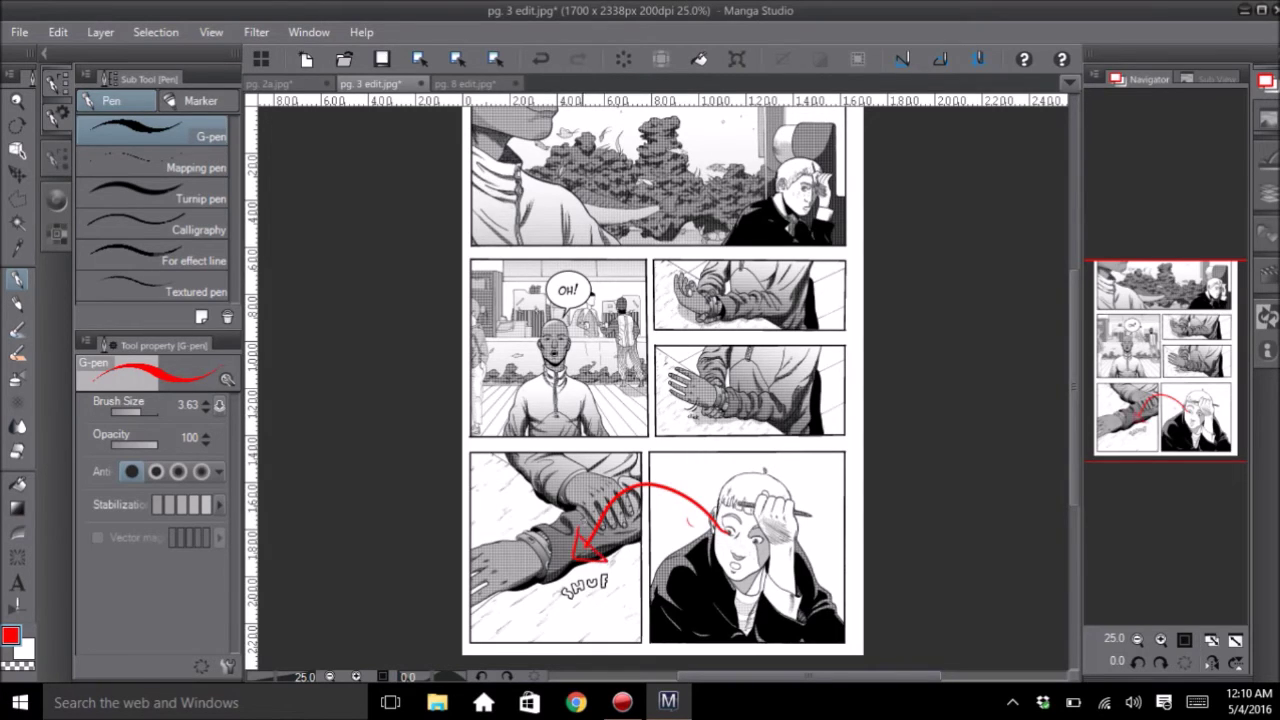
pyautogui.hotkey('ctrl', 'z')
pyautogui.hotkey('ctrl', 'z')
pyautogui.hotkey('ctrl', 'z')
pyautogui.hotkey('ctrl', 'z')
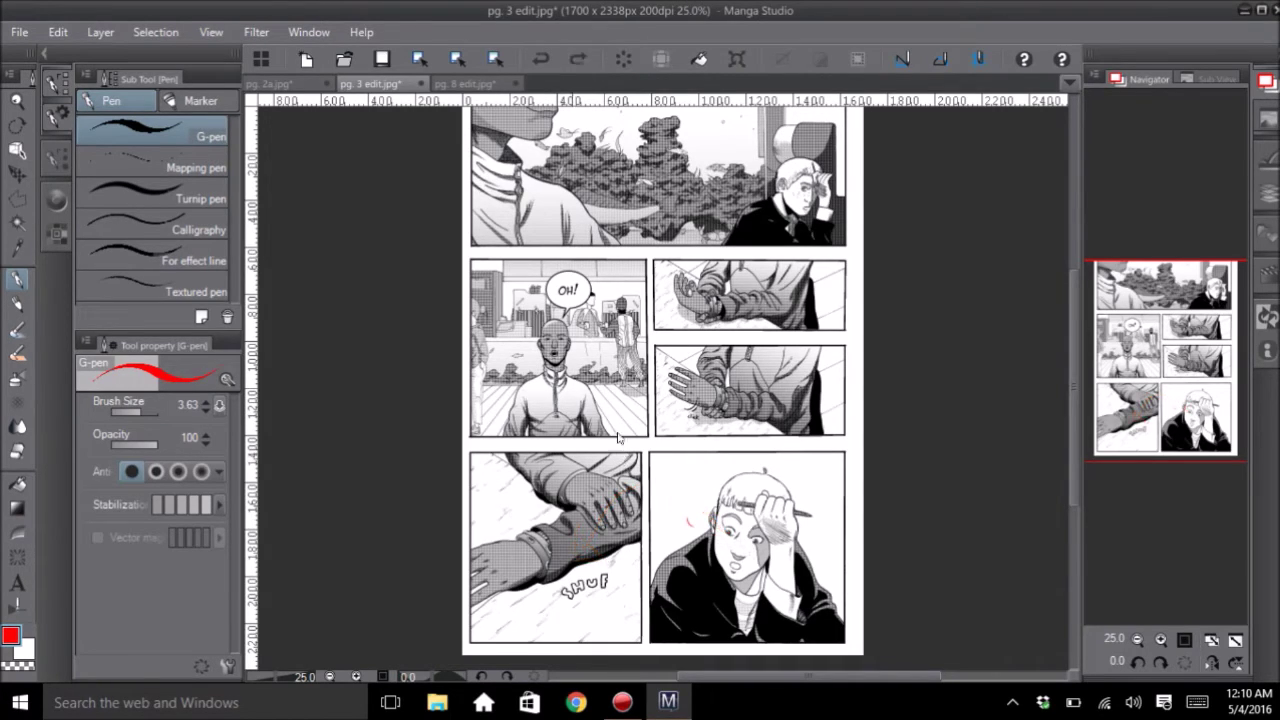
pyautogui.hotkey('ctrl', 'z')
# Switch to pg. 8 edit.jpg, mark the two foreground faces in the "THANKS FOR RETURNING MY CAMERA" panel in red, and undo the marks.
pyautogui.click(462, 84)
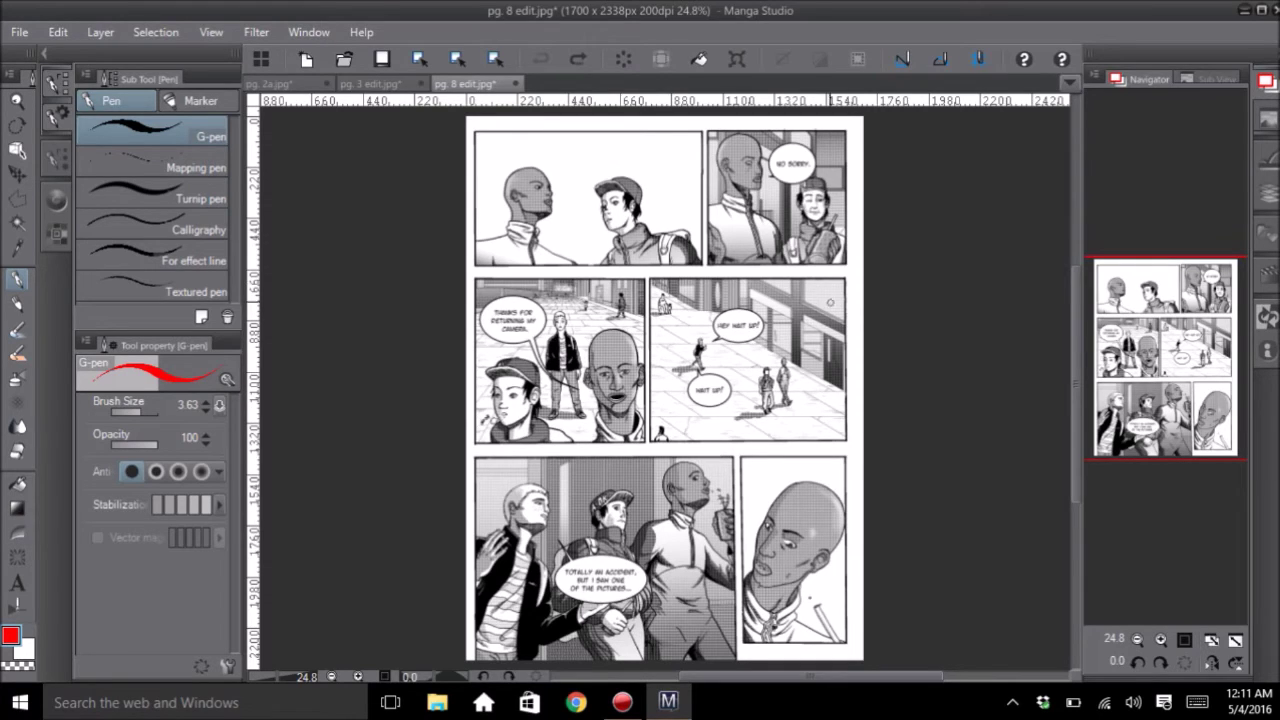
pyautogui.moveTo(488, 380)
pyautogui.mouseDown()
pyautogui.moveTo(630, 409)
pyautogui.moveTo(540, 302)
pyautogui.moveTo(494, 346)
pyautogui.moveTo(590, 350)
pyautogui.mouseUp()
pyautogui.hotkey('ctrl', 'z')
pyautogui.hotkey('ctrl', 'z')
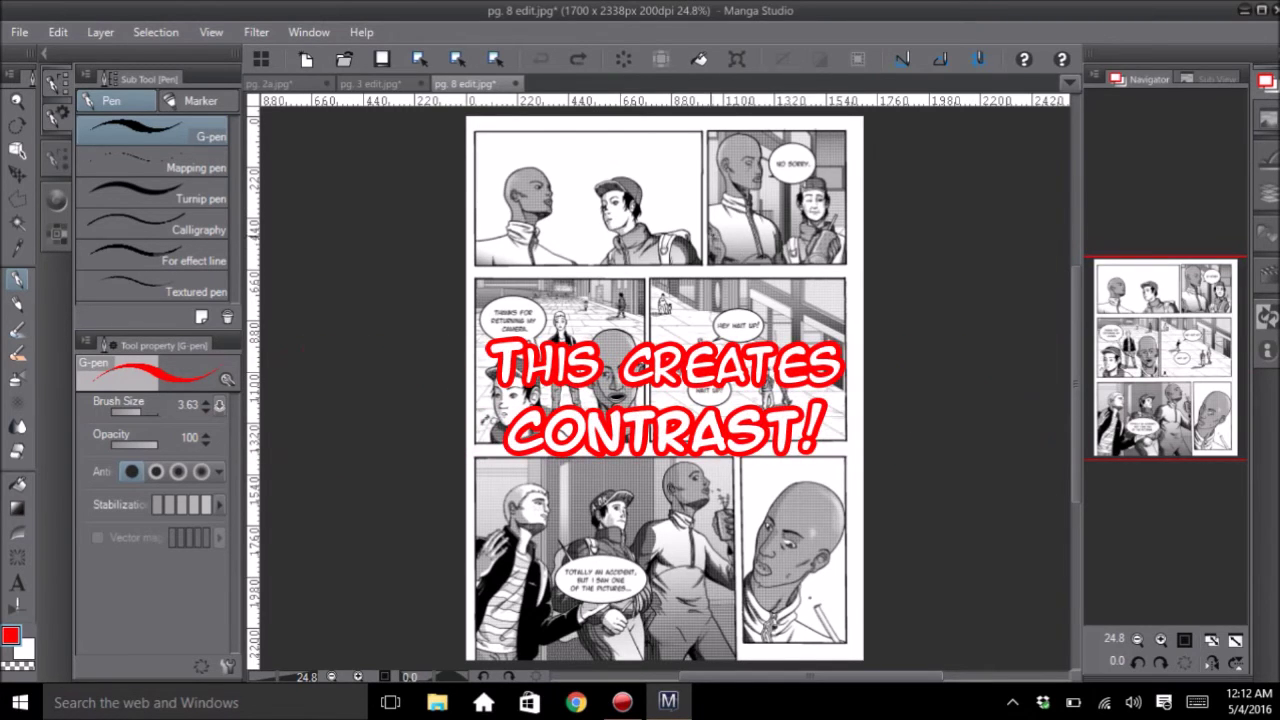
# Draw a red cross in the plaza panel and circle the man standing in the neighbouring camera panel, undoing all strokes.
pyautogui.moveTo(1158, 398); pyautogui.dragTo(1157, 402)
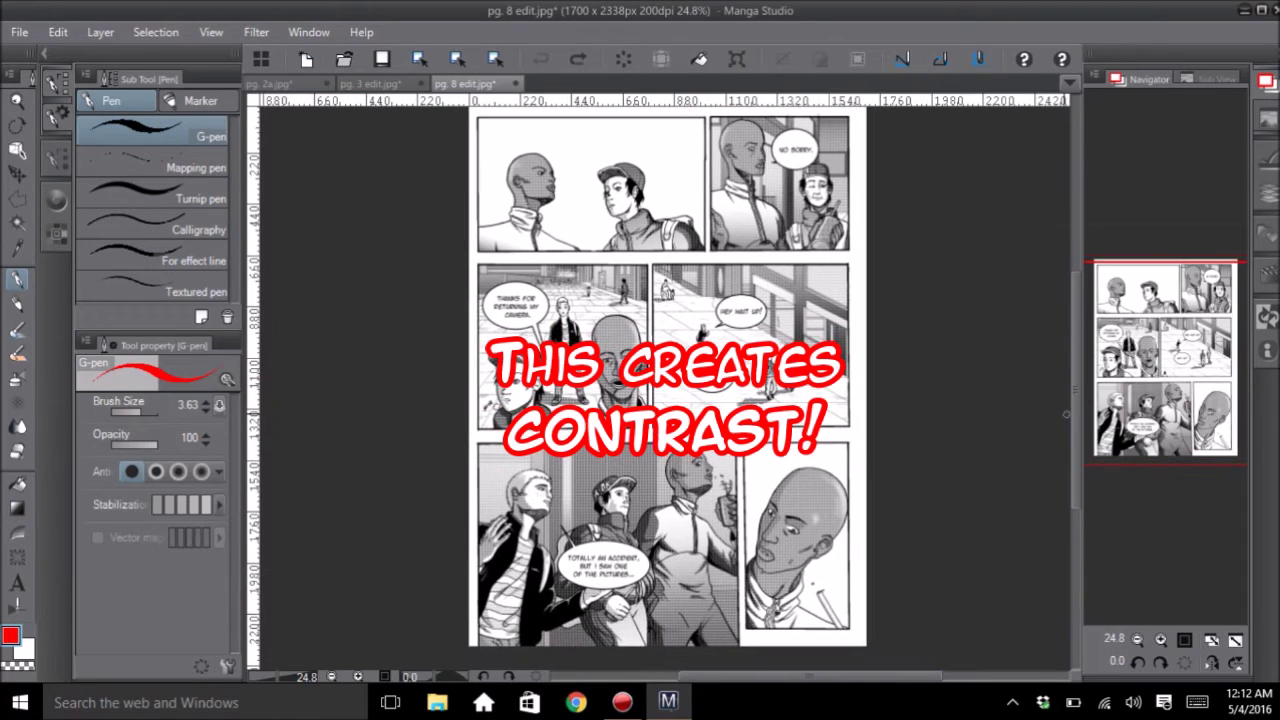
pyautogui.moveTo(730, 346)
pyautogui.mouseDown()
pyautogui.moveTo(758, 362)
pyautogui.moveTo(734, 372)
pyautogui.mouseUp()
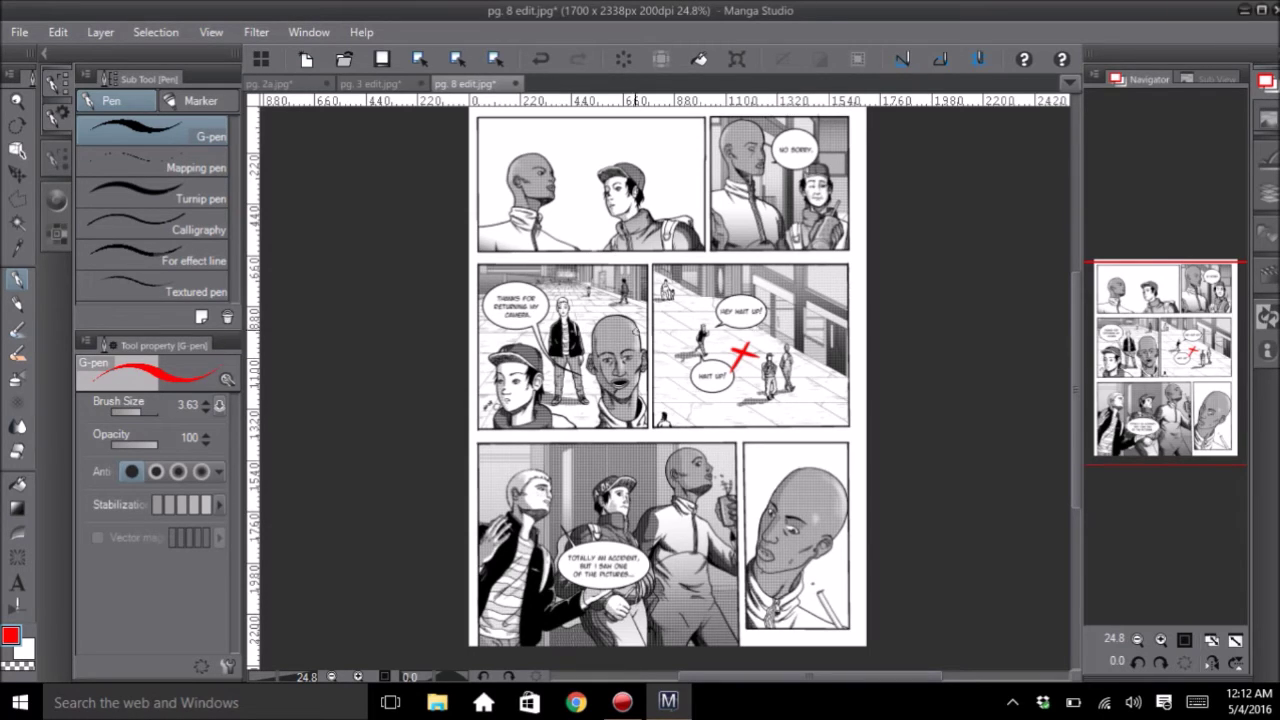
pyautogui.moveTo(561, 292)
pyautogui.mouseDown()
pyautogui.moveTo(600, 402)
pyautogui.moveTo(572, 284)
pyautogui.moveTo(552, 305)
pyautogui.mouseUp()
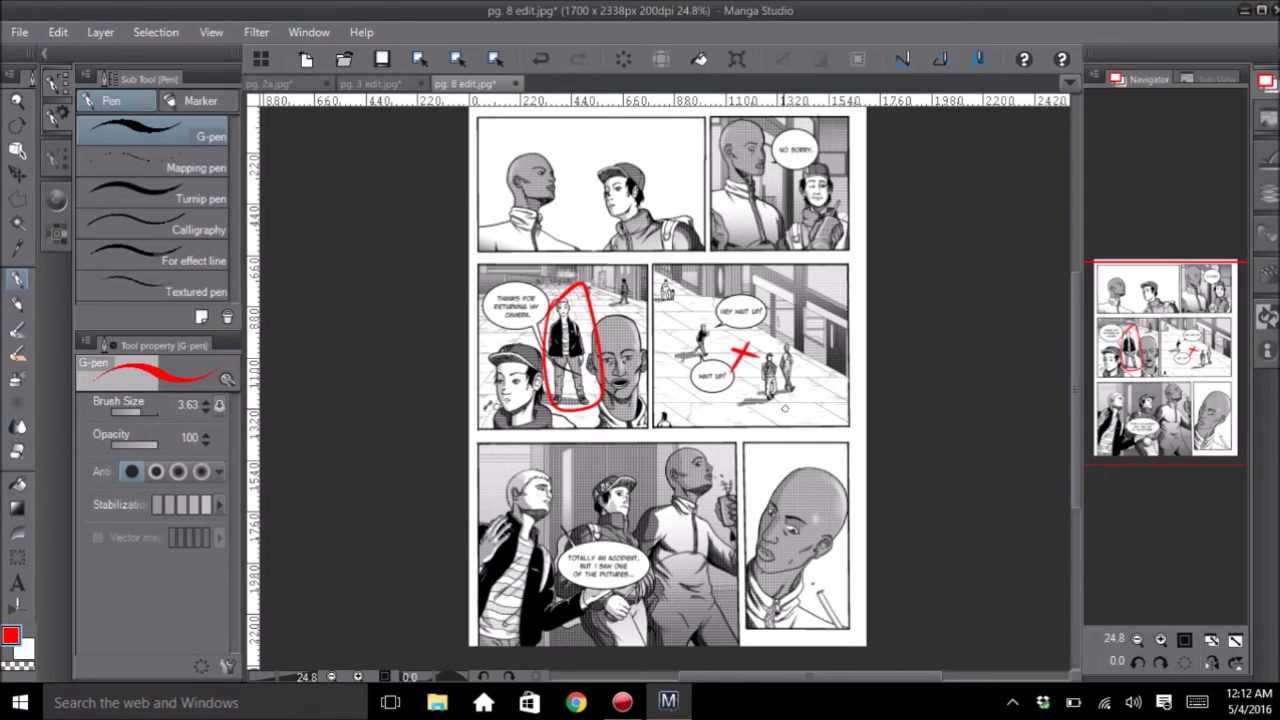
pyautogui.hotkey('ctrl', 'z')
pyautogui.hotkey('ctrl', 'z')
pyautogui.hotkey('ctrl', 'z')
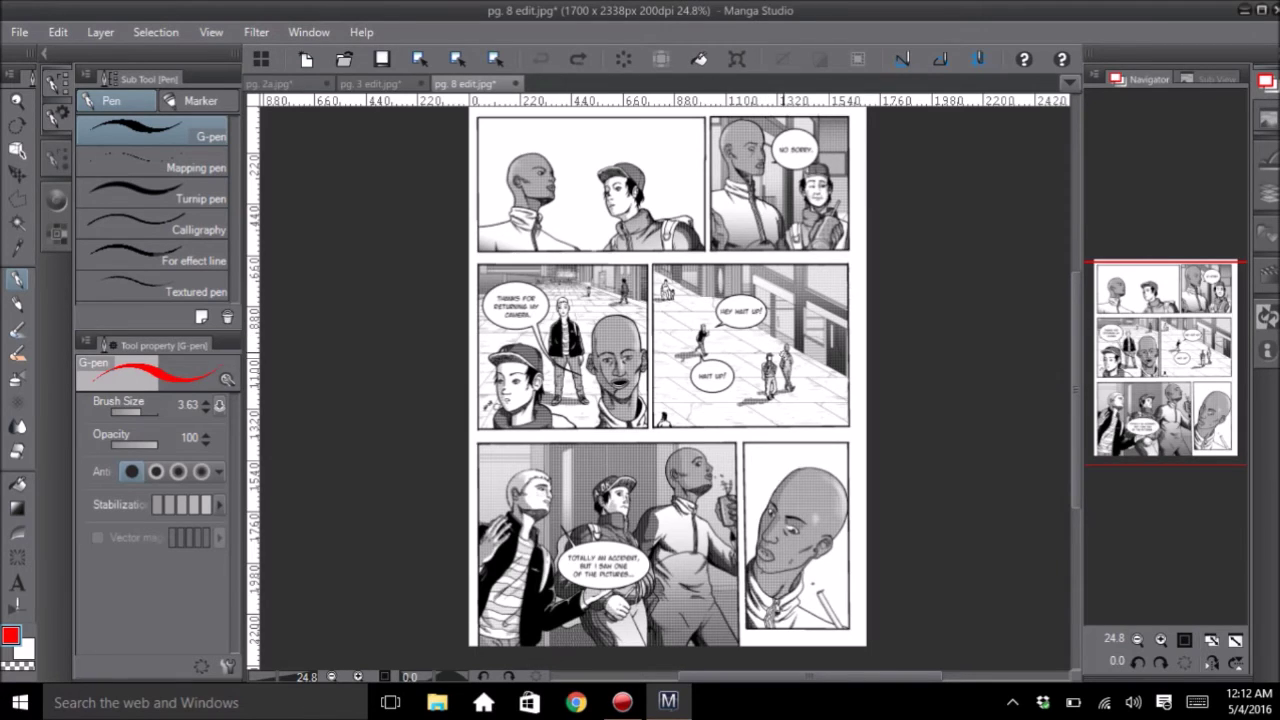
# Try red marks across the plaza panel, around its small distant figure and beneath both "WAIT UP" balloons, undoing all of them.
pyautogui.moveTo(688, 323)
pyautogui.mouseDown()
pyautogui.moveTo(731, 398)
pyautogui.moveTo(822, 387)
pyautogui.moveTo(799, 344)
pyautogui.moveTo(682, 310)
pyautogui.moveTo(703, 377)
pyautogui.moveTo(731, 406)
pyautogui.moveTo(816, 382)
pyautogui.moveTo(781, 330)
pyautogui.mouseUp()
pyautogui.hotkey('ctrl', 'z')
pyautogui.moveTo(668, 284)
pyautogui.mouseDown()
pyautogui.moveTo(680, 294)
pyautogui.moveTo(664, 267)
pyautogui.mouseUp()
pyautogui.moveTo(740, 329); pyautogui.dragTo(733, 331)
pyautogui.moveTo(705, 384); pyautogui.dragTo(730, 389)
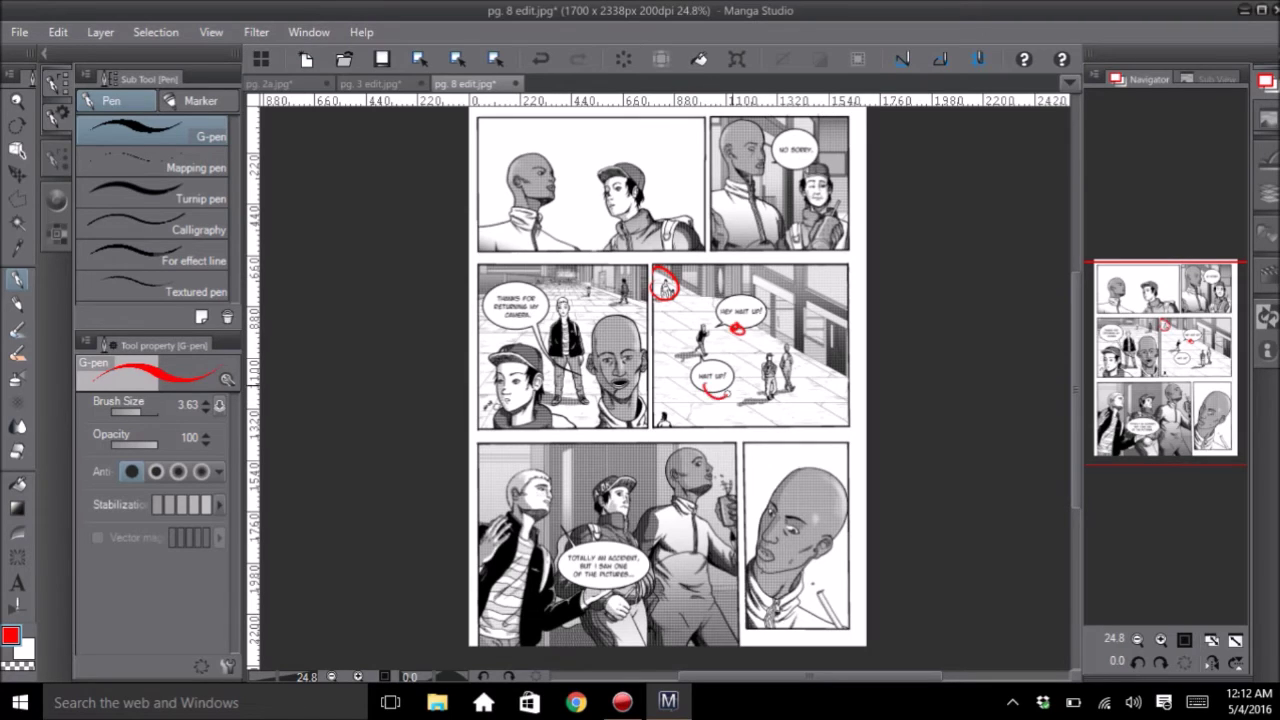
pyautogui.hotkey('ctrl', 'z')
pyautogui.hotkey('ctrl', 'z')
pyautogui.hotkey('ctrl', 'z')
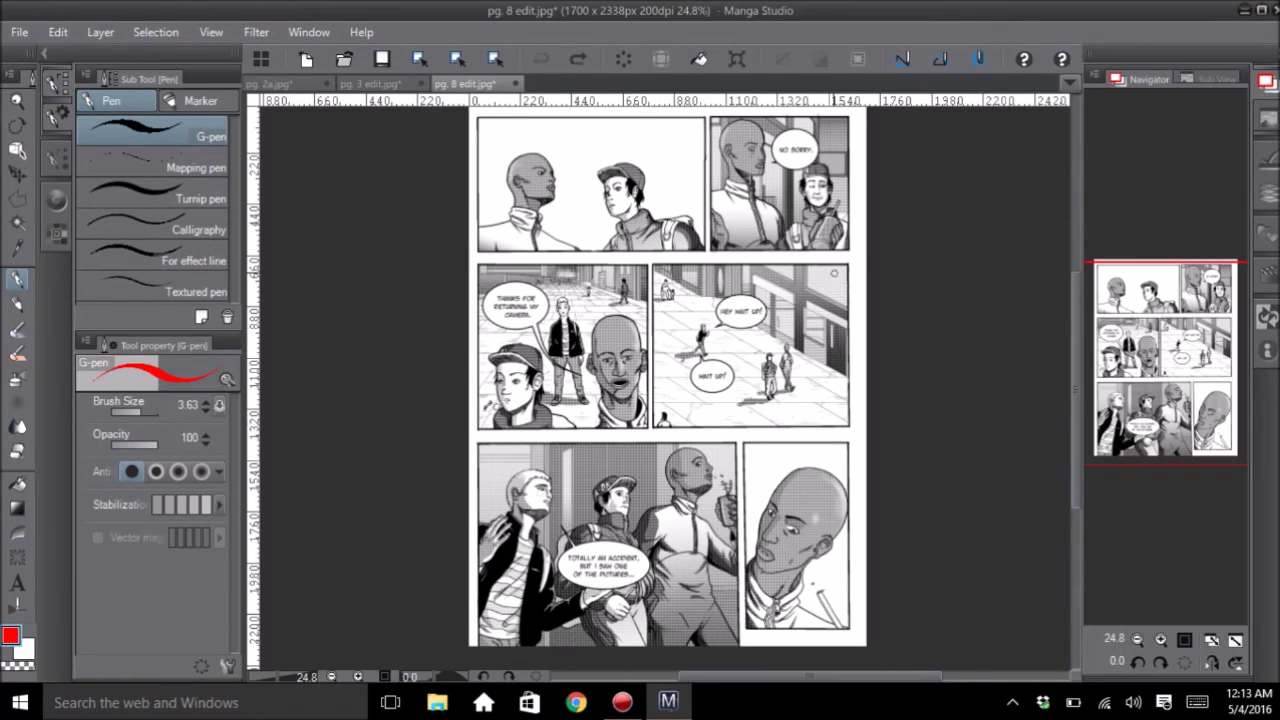
# Draw a red cross between the plaza panel's balloons and a diagonal line along the building edge, undoing all strokes.
pyautogui.moveTo(724, 351)
pyautogui.mouseDown()
pyautogui.moveTo(742, 366)
pyautogui.moveTo(724, 368)
pyautogui.mouseUp()
pyautogui.moveTo(674, 274); pyautogui.dragTo(864, 366)
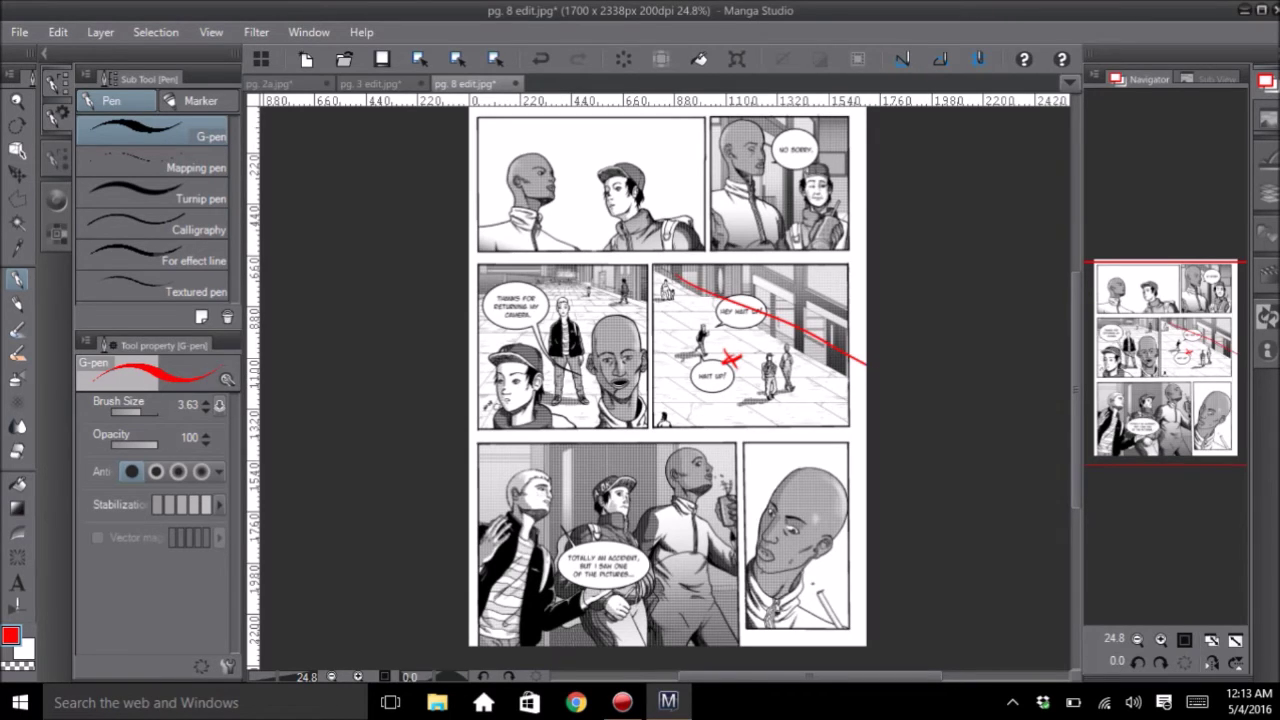
pyautogui.hotkey('ctrl', 'z')
pyautogui.hotkey('ctrl', 'z')
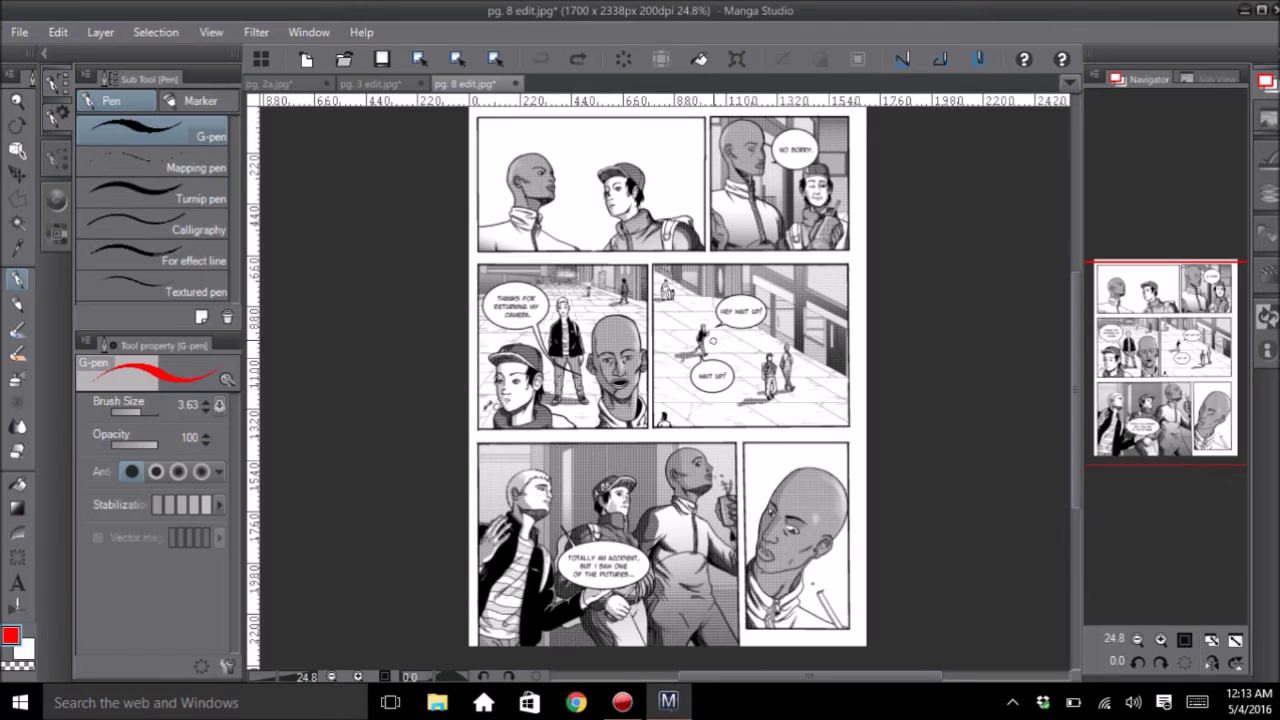
# Draw two red vertical lines through the plaza panel beside the "HEY WAIT UP!" balloon and undo the marks.
pyautogui.click(740, 336)
pyautogui.moveTo(731, 292); pyautogui.dragTo(745, 424)
pyautogui.moveTo(766, 266); pyautogui.dragTo(775, 432)
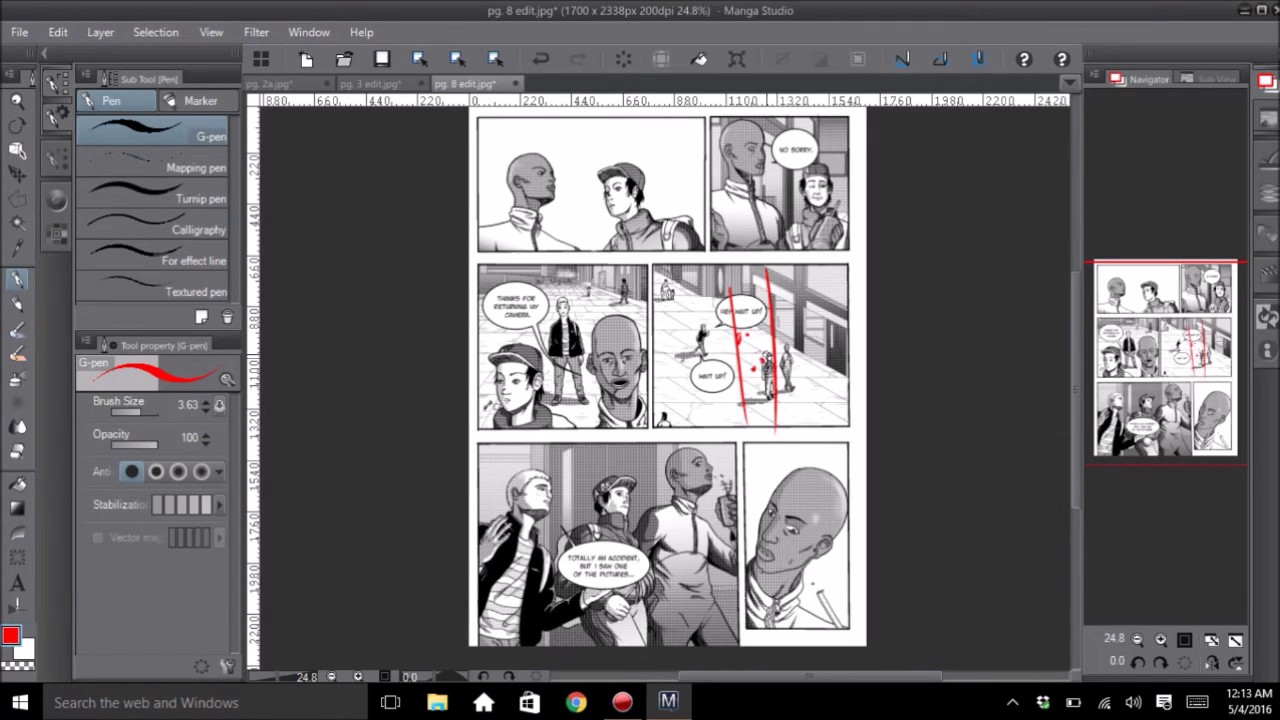
pyautogui.hotkey('ctrl', 'z')
pyautogui.hotkey('ctrl', 'z')
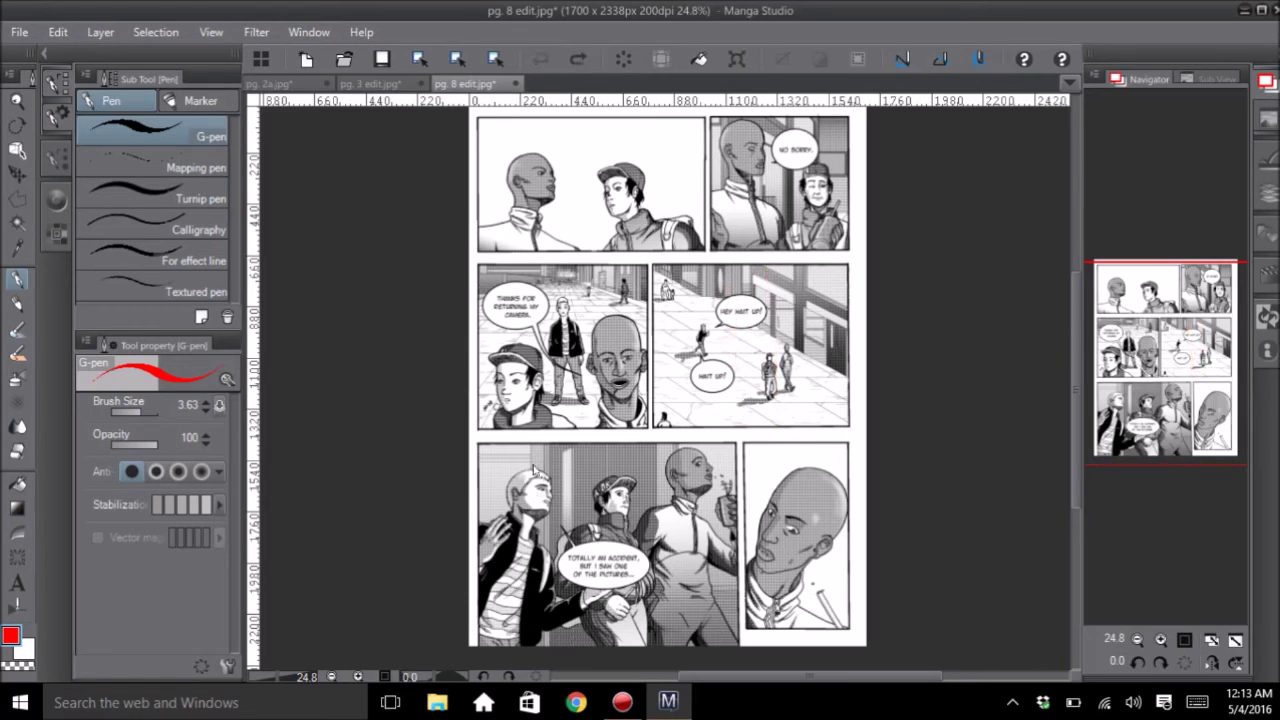
# Examine the pg. 8 edit.jpg panels up close, from the bottom row with the "TOTALLY AN ACCIDENT" balloon up to the opening panels.
pyautogui.moveTo(1172, 347); pyautogui.dragTo(1174, 367)
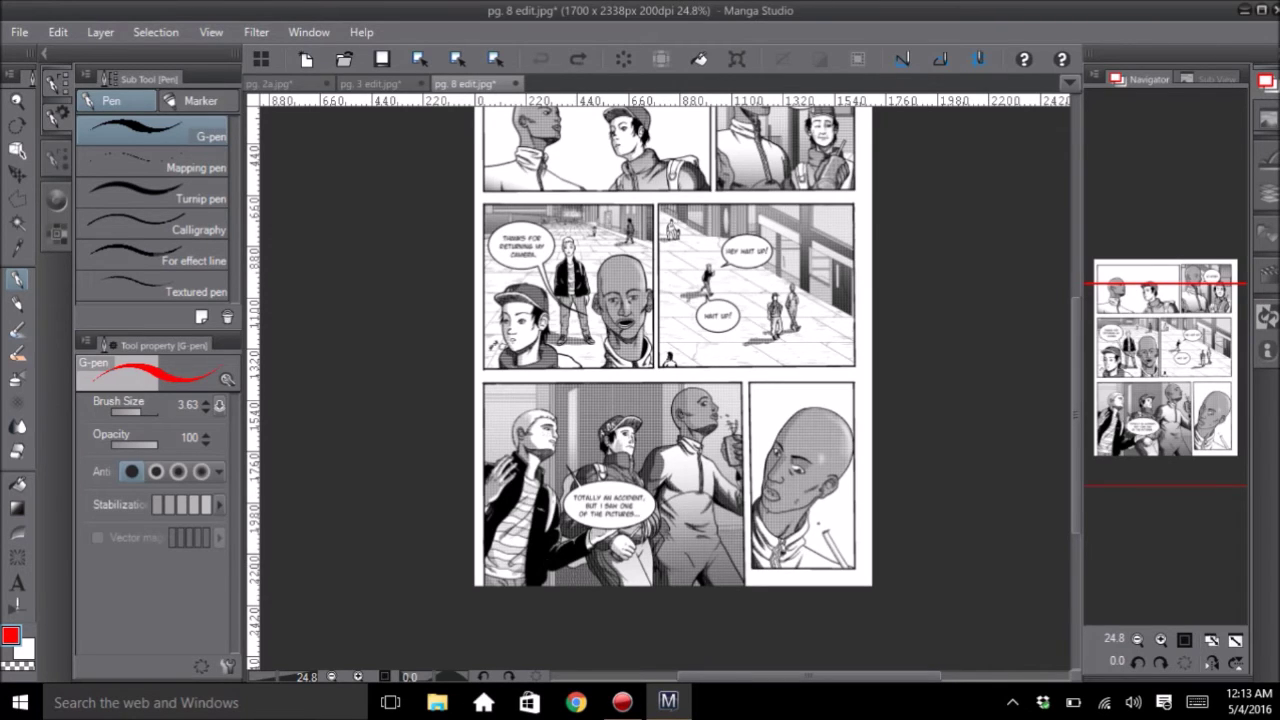
pyautogui.click(1160, 639)
pyautogui.moveTo(1193, 395); pyautogui.dragTo(1188, 415)
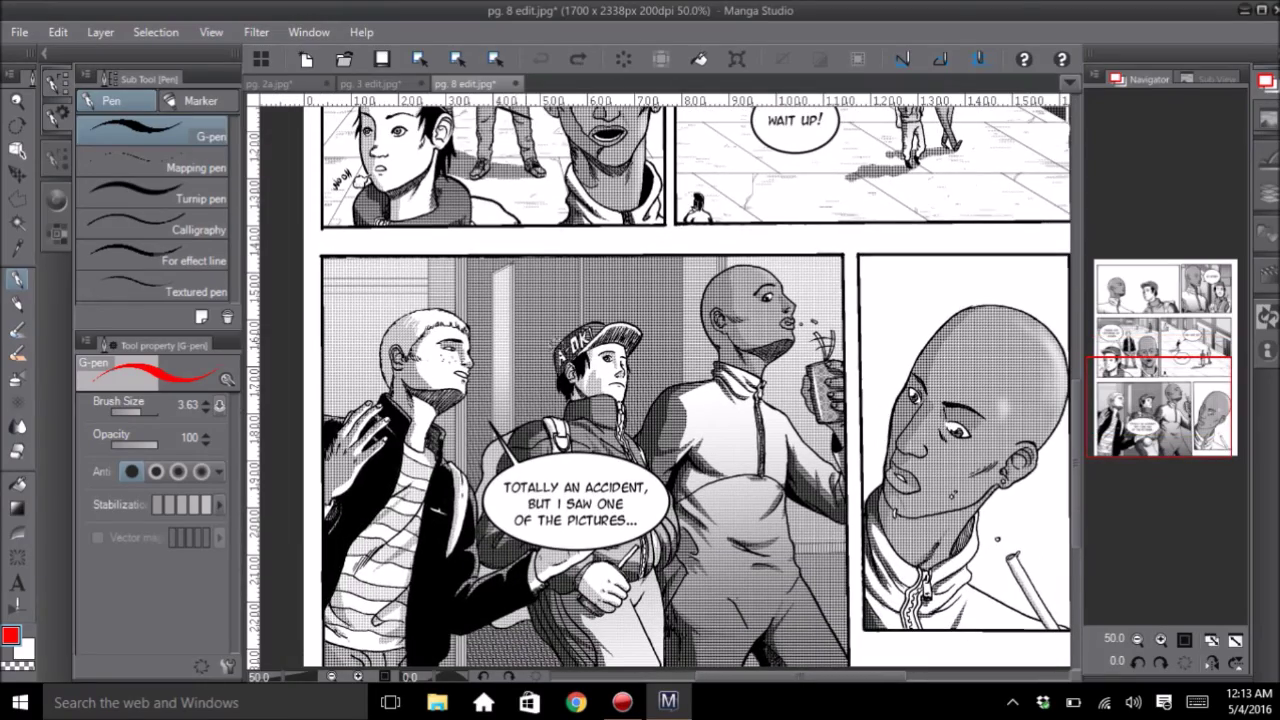
pyautogui.moveTo(1147, 387); pyautogui.dragTo(1127, 318)
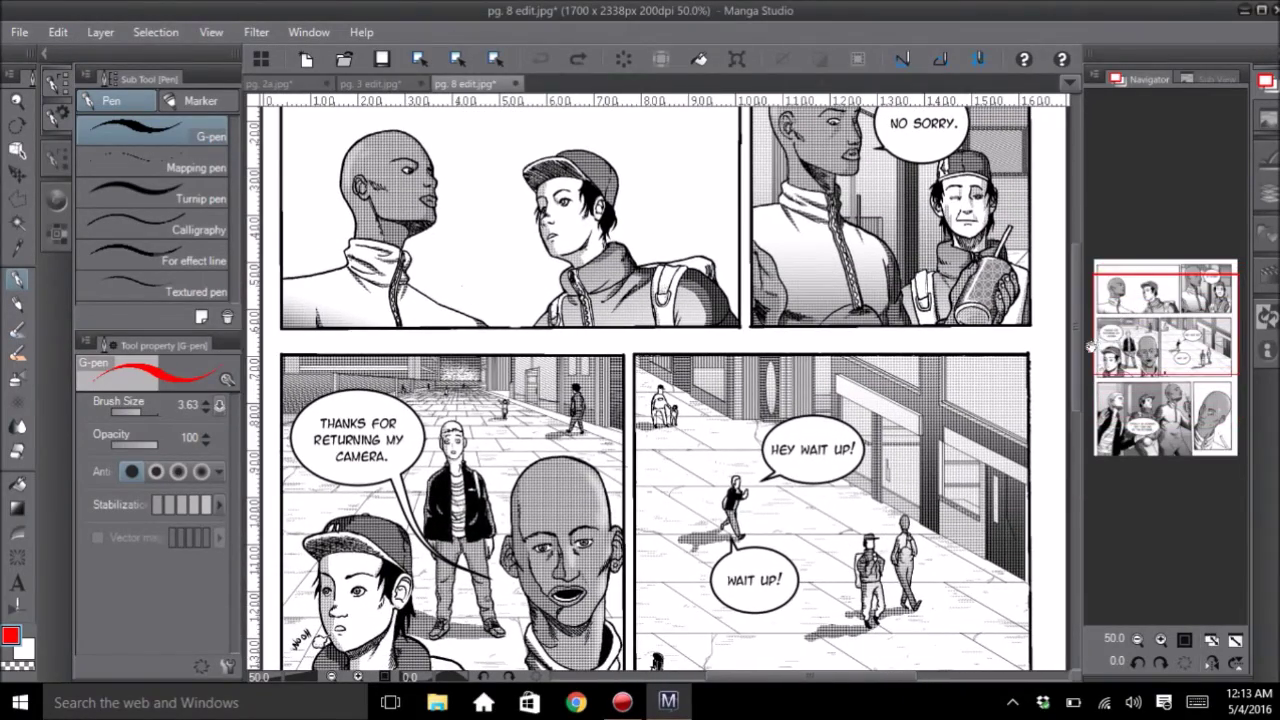
pyautogui.moveTo(1178, 330); pyautogui.dragTo(1150, 460)
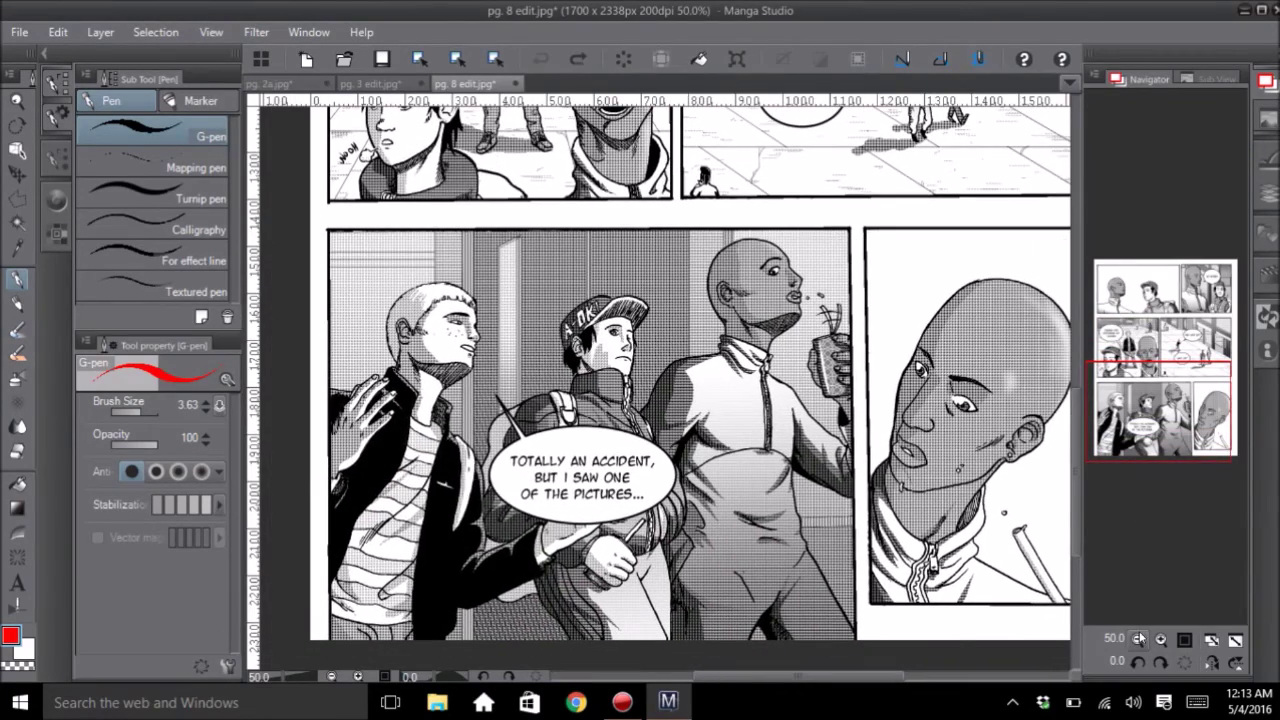
pyautogui.click(1137, 638)
pyautogui.moveTo(1142, 397); pyautogui.dragTo(1113, 393)
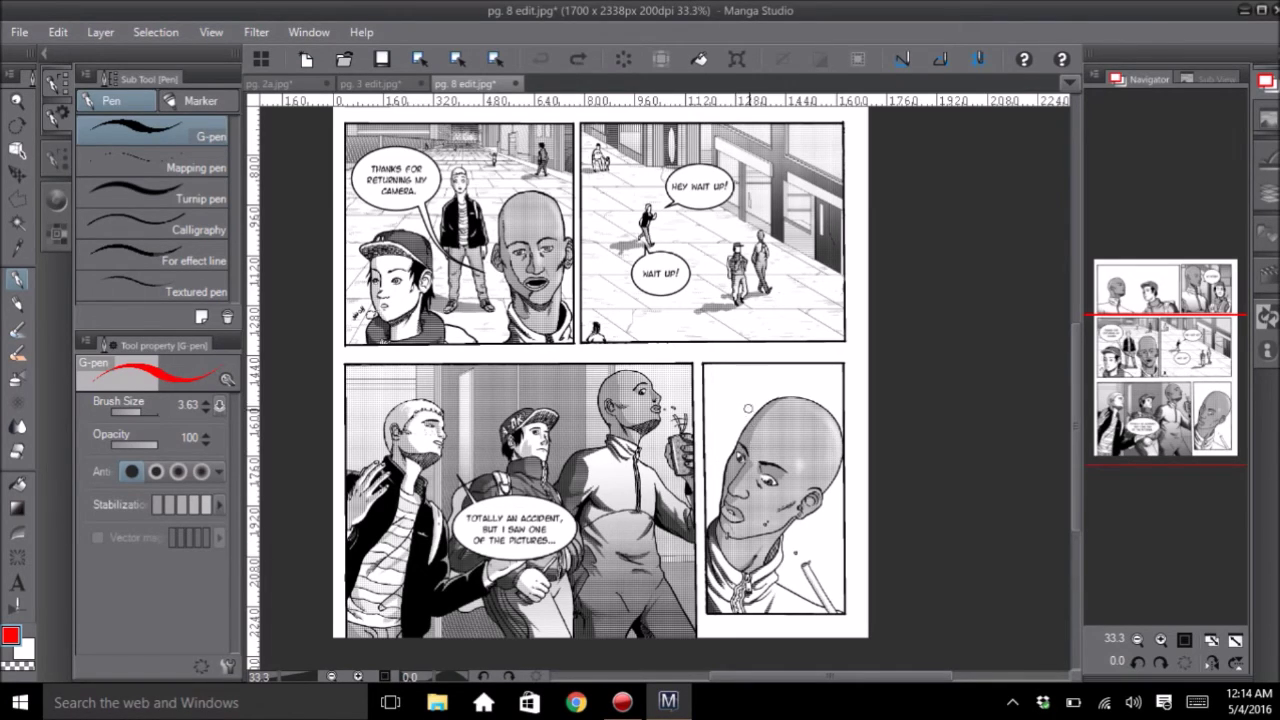
pyautogui.moveTo(1159, 429); pyautogui.dragTo(1156, 323)
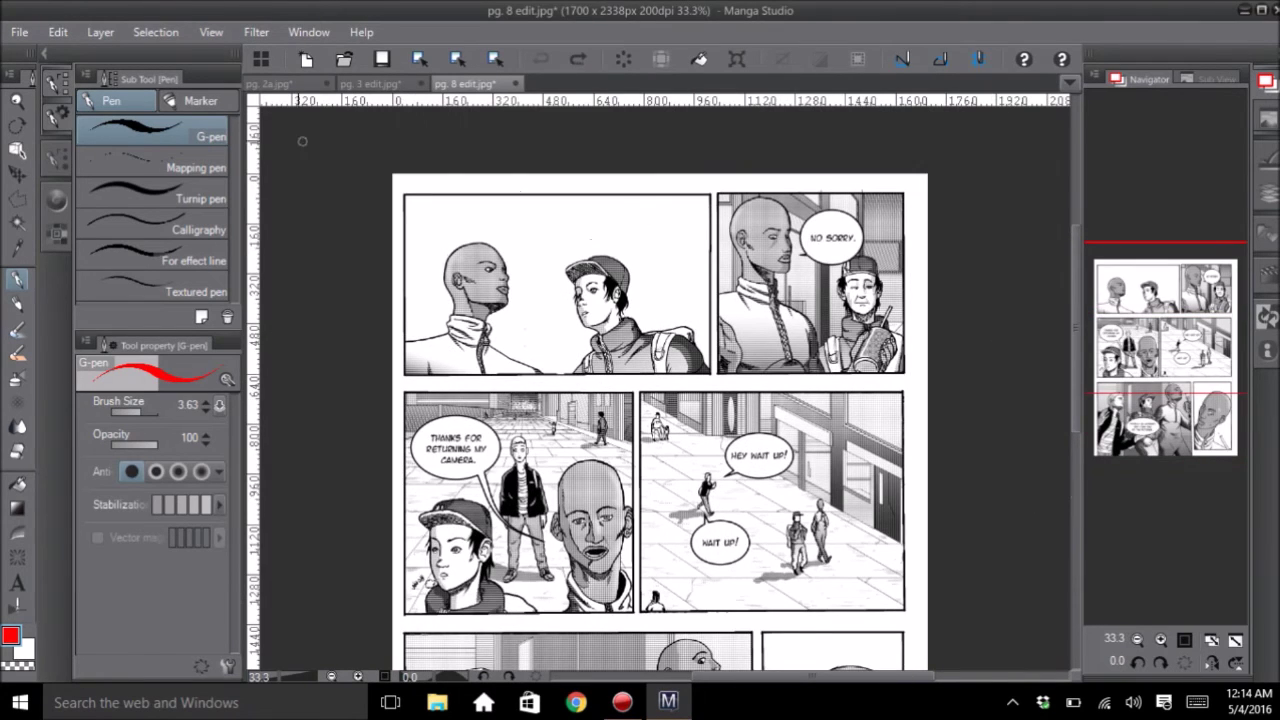
# Switch to pg. 2a.jpg, draw opposing red horizontal arrows across the "ding ding" panel, and undo them.
pyautogui.click(281, 85)
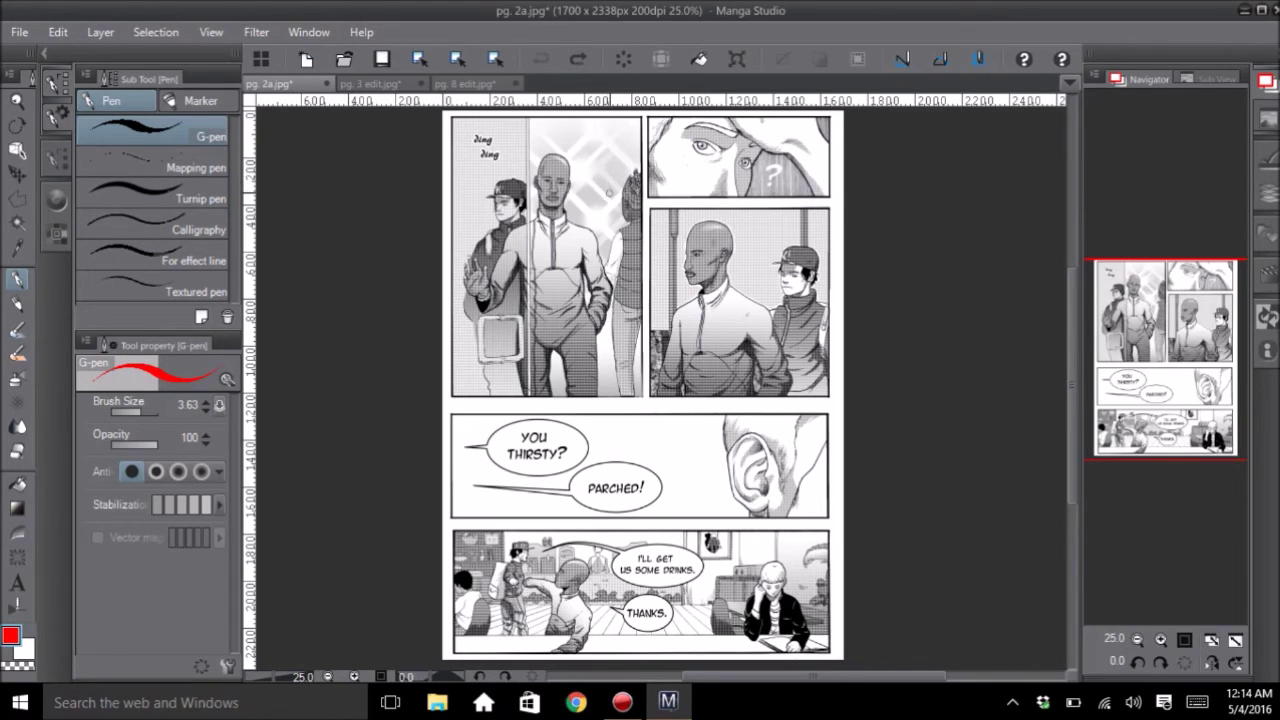
pyautogui.moveTo(487, 213); pyautogui.dragTo(686, 222)
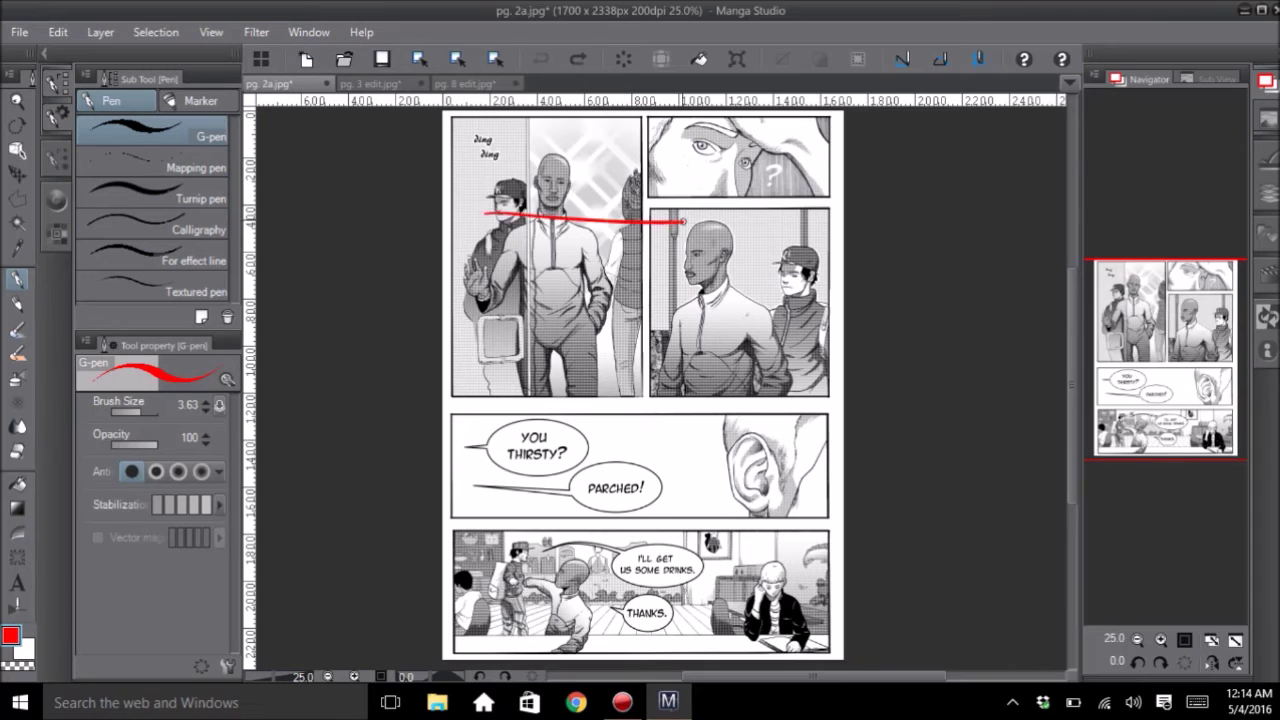
pyautogui.moveTo(604, 288); pyautogui.dragTo(458, 269)
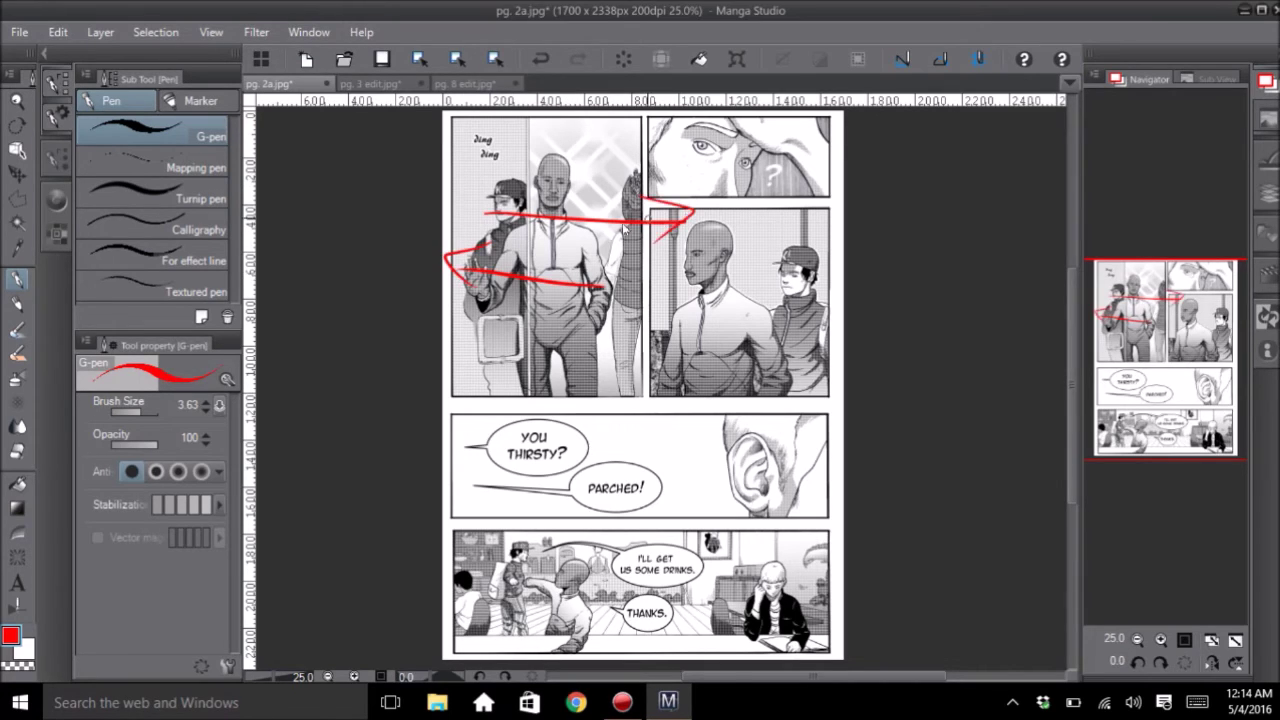
pyautogui.hotkey('ctrl', 'z')
pyautogui.hotkey('ctrl', 'z')
# Mark the bald man's head in the "ding ding" panel and the eye close-up panel in red, undoing all strokes.
pyautogui.moveTo(541, 153)
pyautogui.mouseDown()
pyautogui.moveTo(576, 186)
pyautogui.moveTo(546, 156)
pyautogui.mouseUp()
pyautogui.hotkey('ctrl', 'z')
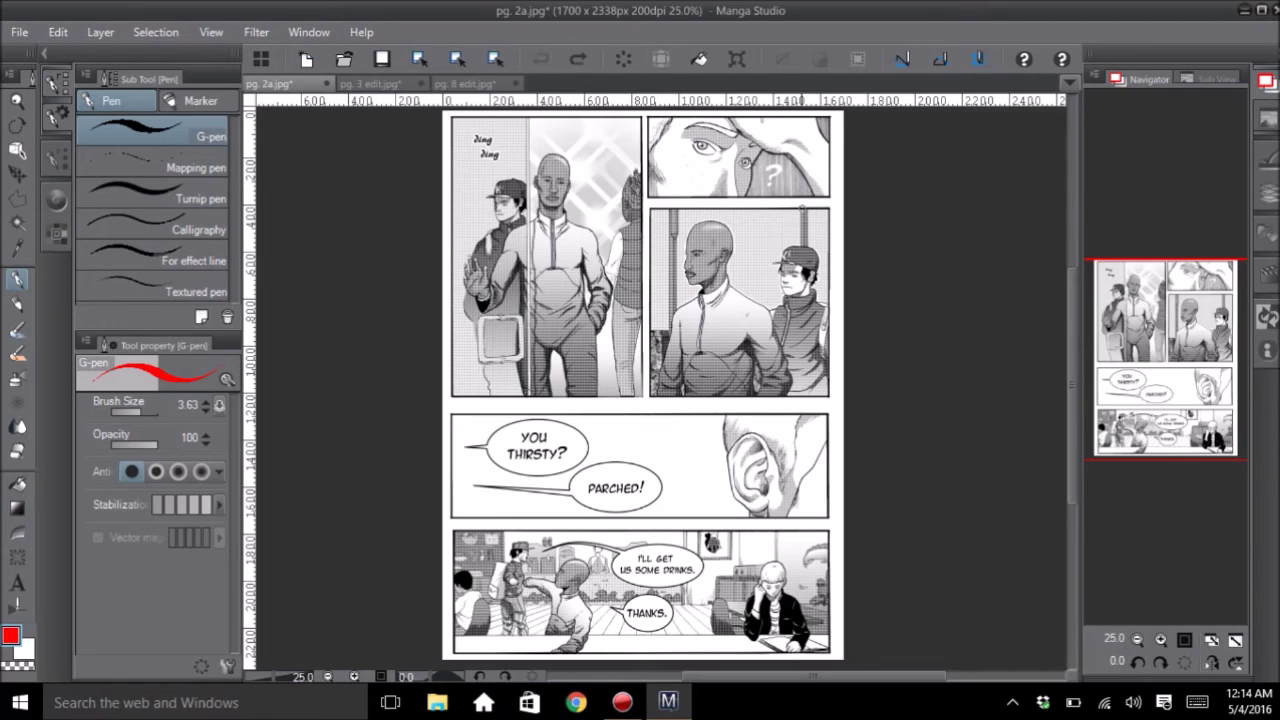
pyautogui.moveTo(641, 121)
pyautogui.mouseDown()
pyautogui.moveTo(638, 172)
pyautogui.moveTo(821, 182)
pyautogui.moveTo(830, 118)
pyautogui.mouseUp()
pyautogui.moveTo(655, 183)
pyautogui.mouseDown()
pyautogui.moveTo(770, 190)
pyautogui.moveTo(758, 202)
pyautogui.mouseUp()
pyautogui.hotkey('ctrl', 'z')
pyautogui.hotkey('ctrl', 'z')
# Try red strokes from the "ding ding" panel's bald man across and down the page towards the lower panels, undoing each one.
pyautogui.moveTo(542, 152)
pyautogui.mouseDown()
pyautogui.moveTo(702, 165)
pyautogui.moveTo(578, 262)
pyautogui.moveTo(726, 338)
pyautogui.moveTo(607, 467)
pyautogui.moveTo(665, 473)
pyautogui.mouseUp()
pyautogui.hotkey('ctrl', 'z')
pyautogui.moveTo(560, 225)
pyautogui.mouseDown()
pyautogui.moveTo(536, 312)
pyautogui.moveTo(646, 240)
pyautogui.mouseUp()
pyautogui.hotkey('ctrl', 'z')
pyautogui.moveTo(515, 148)
pyautogui.mouseDown()
pyautogui.moveTo(639, 157)
pyautogui.moveTo(684, 333)
pyautogui.moveTo(589, 490)
pyautogui.moveTo(688, 517)
pyautogui.moveTo(725, 588)
pyautogui.mouseUp()
pyautogui.hotkey('ctrl', 'z')
# Draw red strokes across the two men in the panel below the eye close-up and undo them.
pyautogui.moveTo(770, 301); pyautogui.dragTo(618, 294)
pyautogui.hotkey('ctrl', 'z')
pyautogui.moveTo(806, 305)
pyautogui.mouseDown()
pyautogui.moveTo(650, 319)
pyautogui.moveTo(647, 306)
pyautogui.moveTo(618, 319)
pyautogui.moveTo(668, 350)
pyautogui.mouseUp()
pyautogui.hotkey('ctrl', 'z')
pyautogui.hotkey('ctrl', 'z')
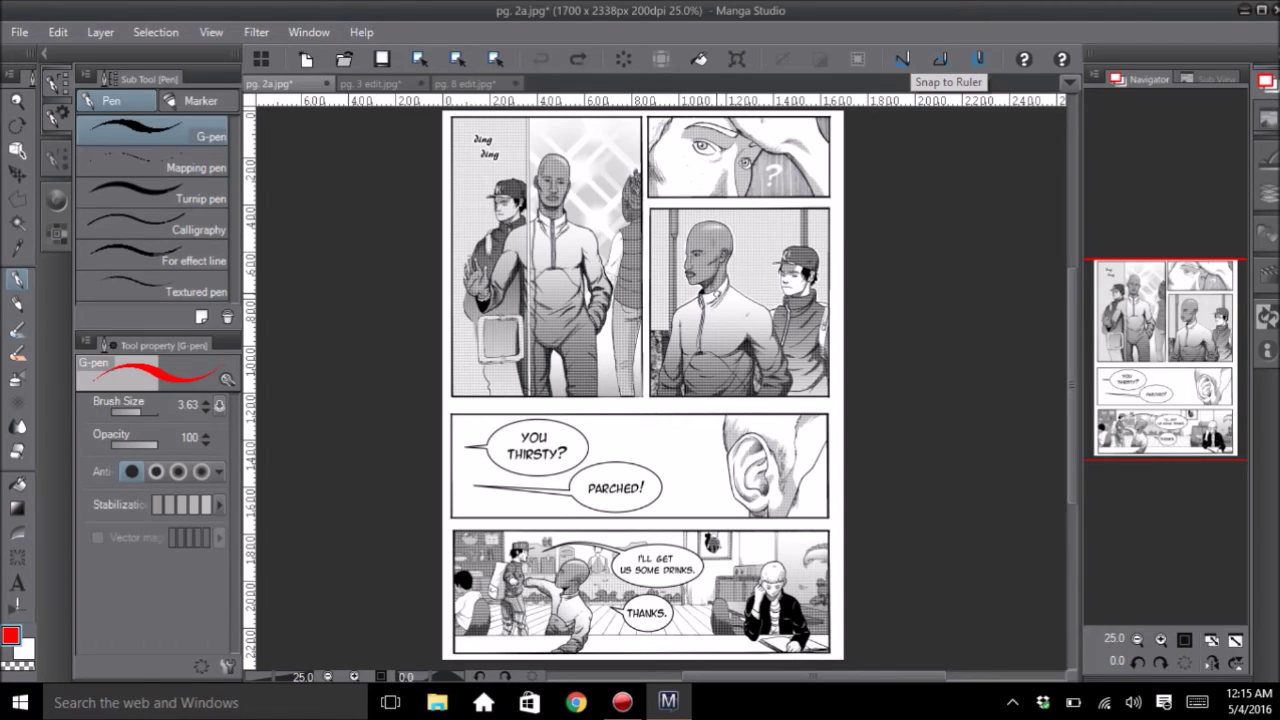
# Circle the ear in the "YOU THIRSTY?" panel in red and undo the mark.
pyautogui.scroll(-3, 789, 348)
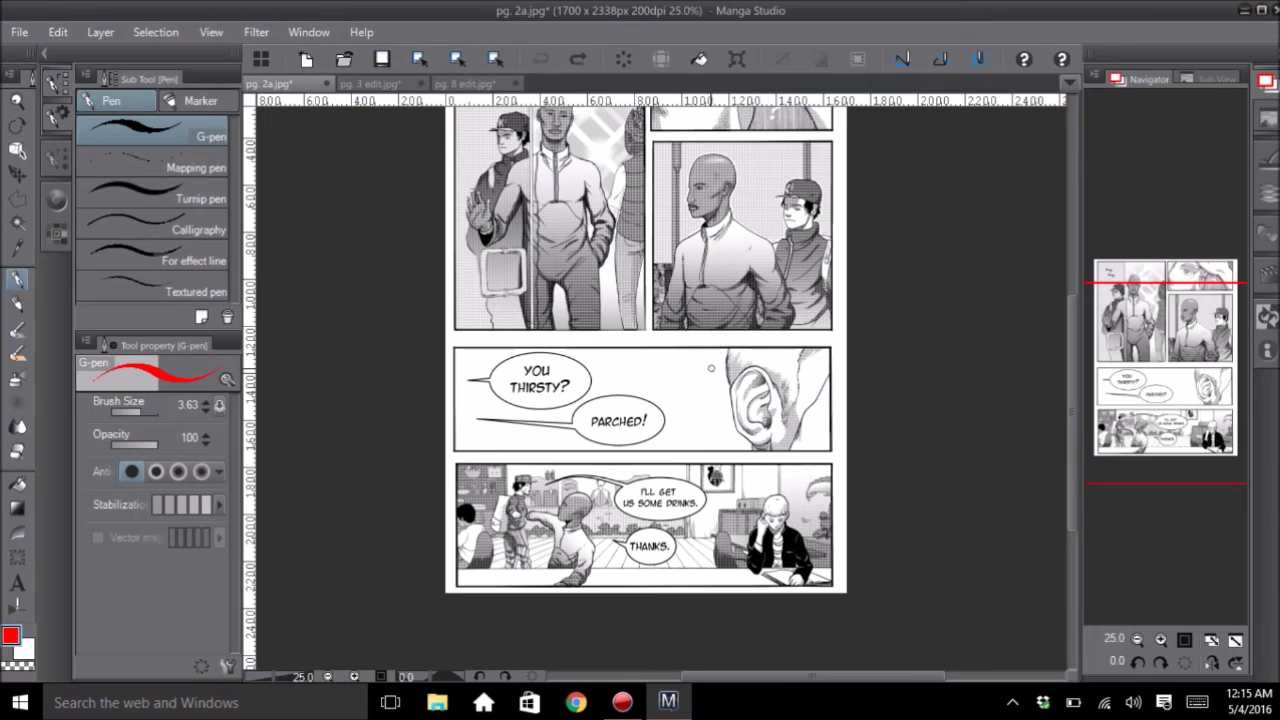
pyautogui.moveTo(800, 395)
pyautogui.mouseDown()
pyautogui.moveTo(700, 392)
pyautogui.moveTo(760, 445)
pyautogui.moveTo(805, 400)
pyautogui.moveTo(802, 432)
pyautogui.mouseUp()
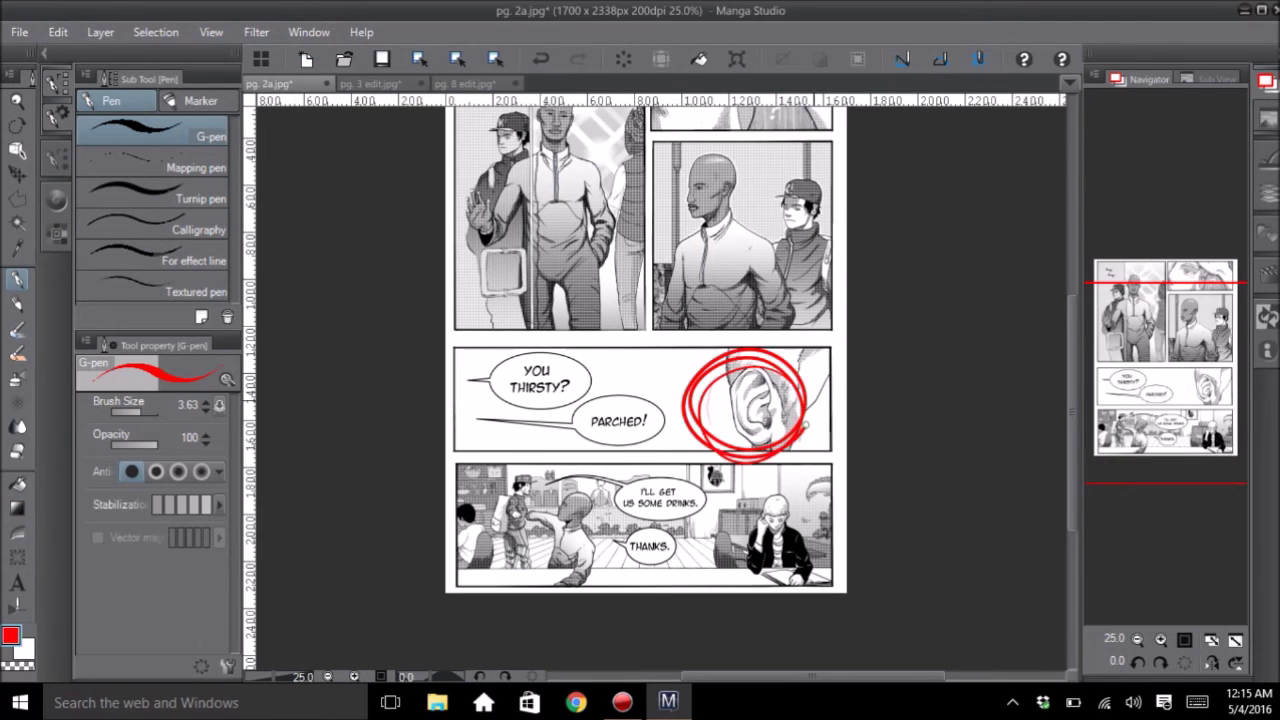
pyautogui.hotkey('ctrl', 'z')
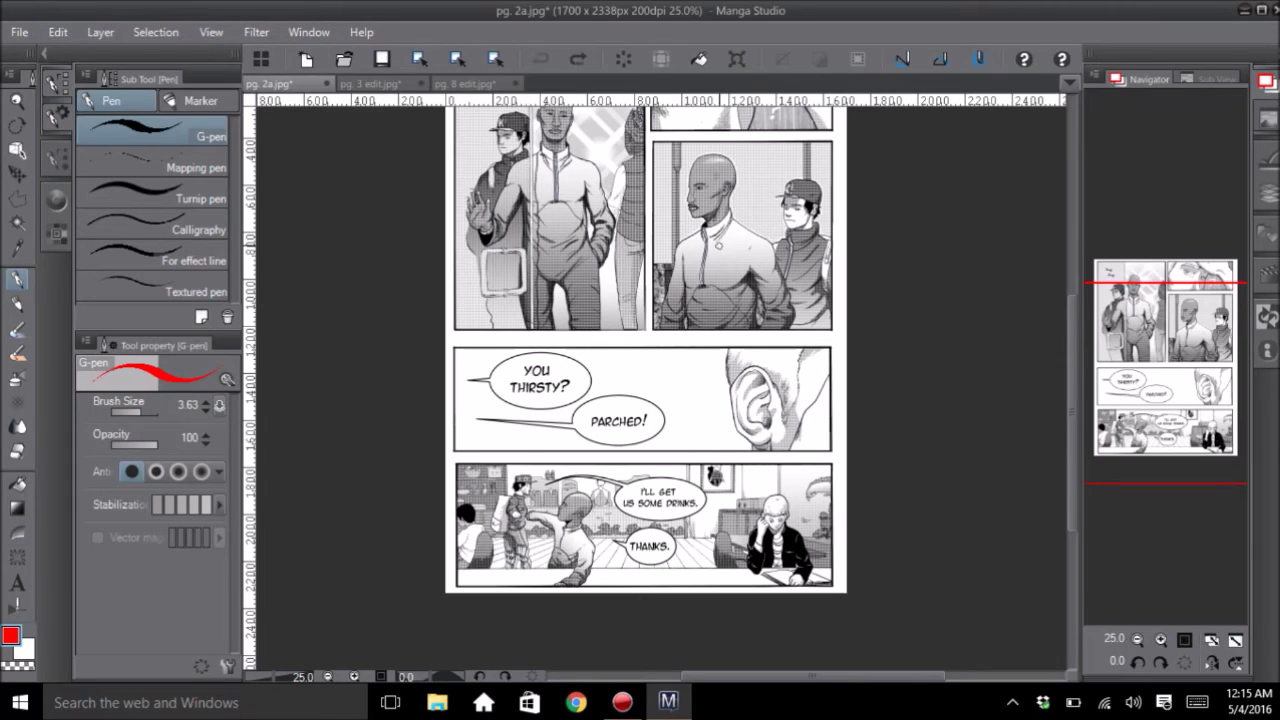
# Split the "I'LL GET US SOME DRINKS" panel with a red vertical line, circle and connect the two seated men, and undo all strokes.
pyautogui.moveTo(1195, 327); pyautogui.dragTo(1192, 303)
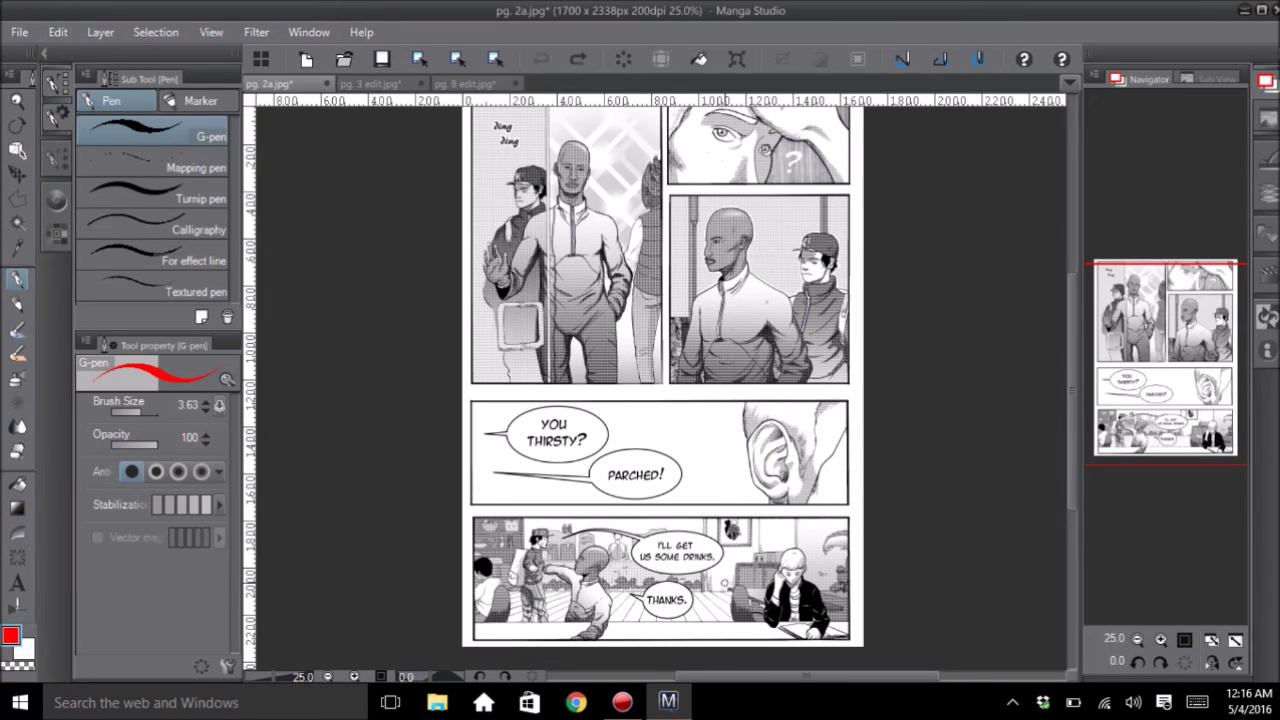
pyautogui.moveTo(1155, 368); pyautogui.dragTo(1108, 343)
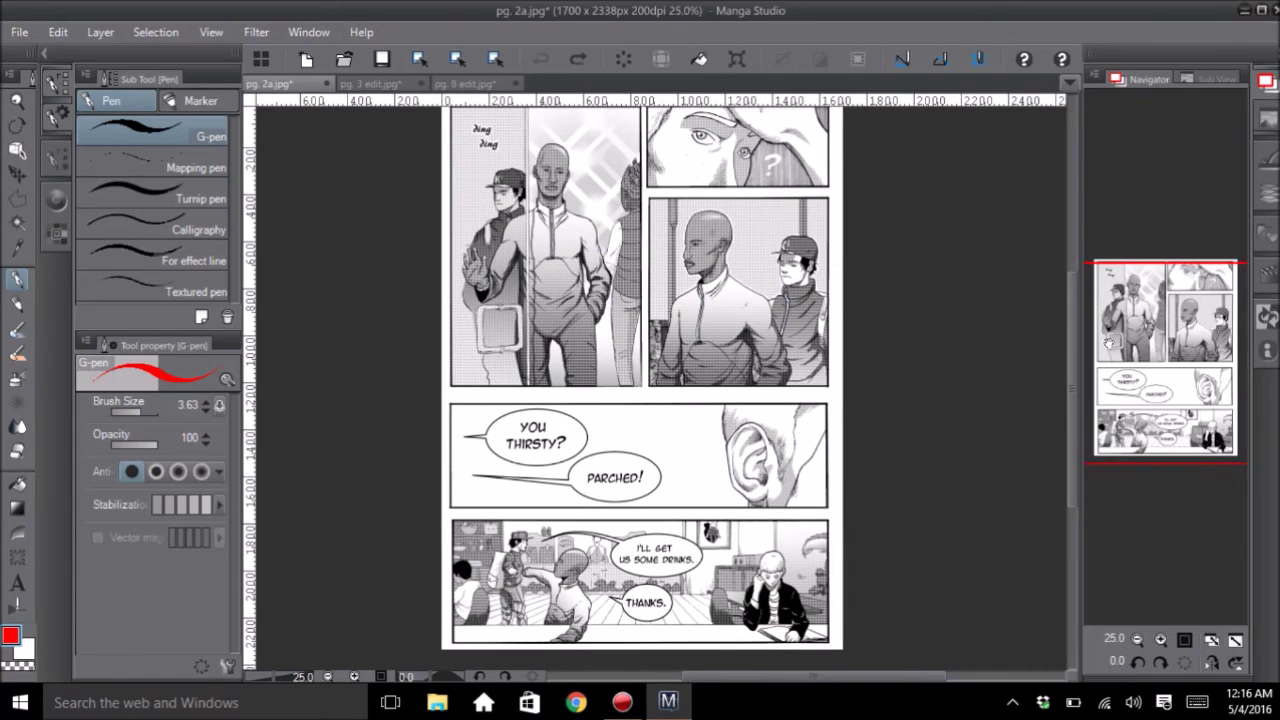
pyautogui.moveTo(1110, 438); pyautogui.dragTo(1110, 392)
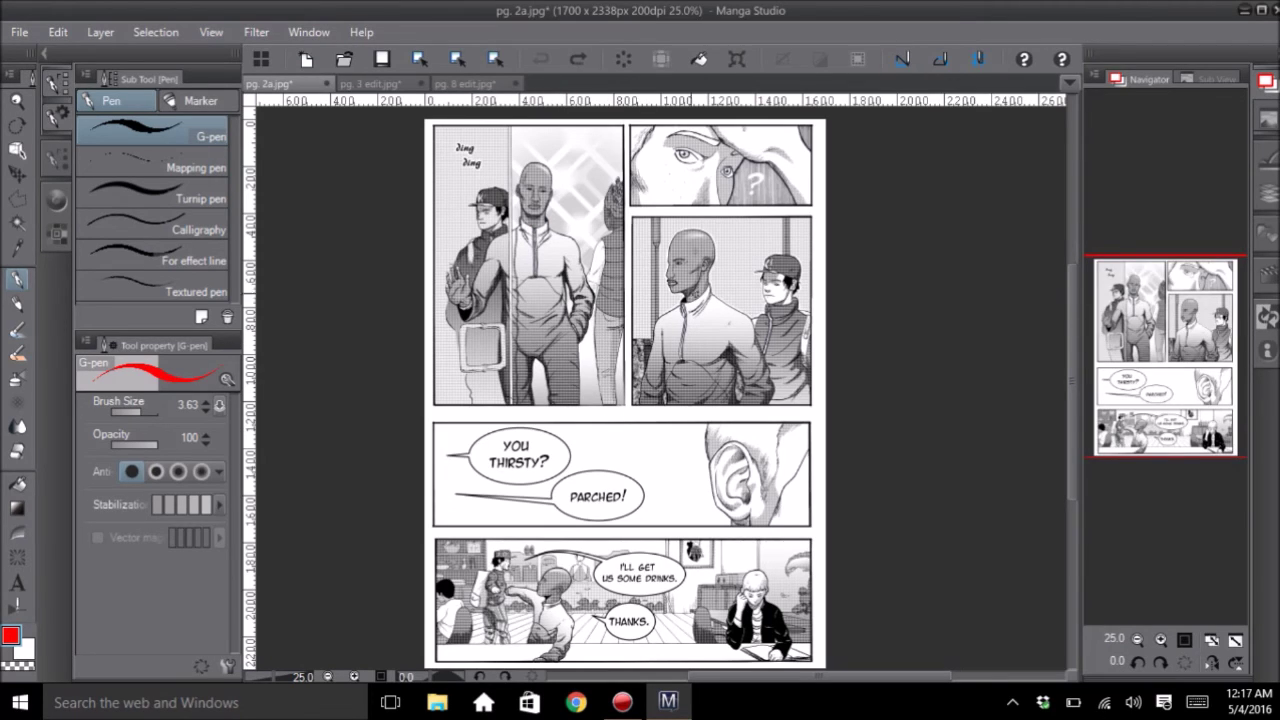
pyautogui.moveTo(1098, 424); pyautogui.dragTo(1095, 457)
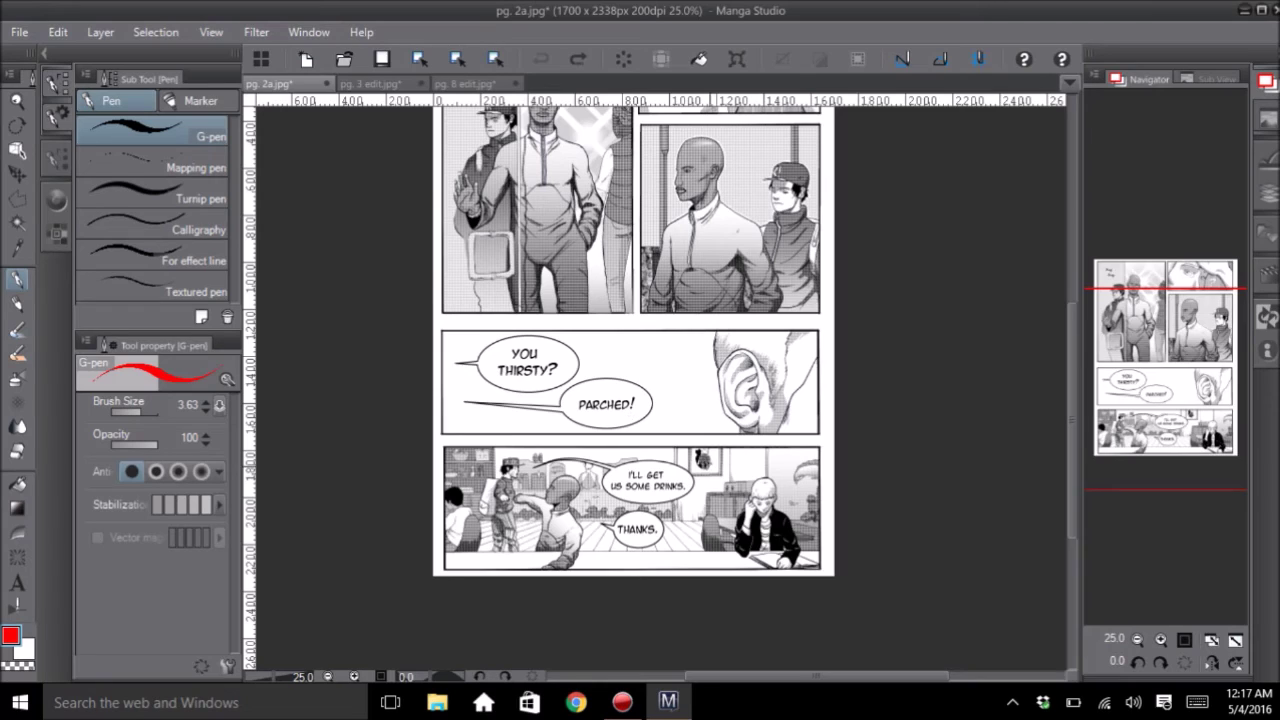
pyautogui.moveTo(643, 575); pyautogui.dragTo(642, 448)
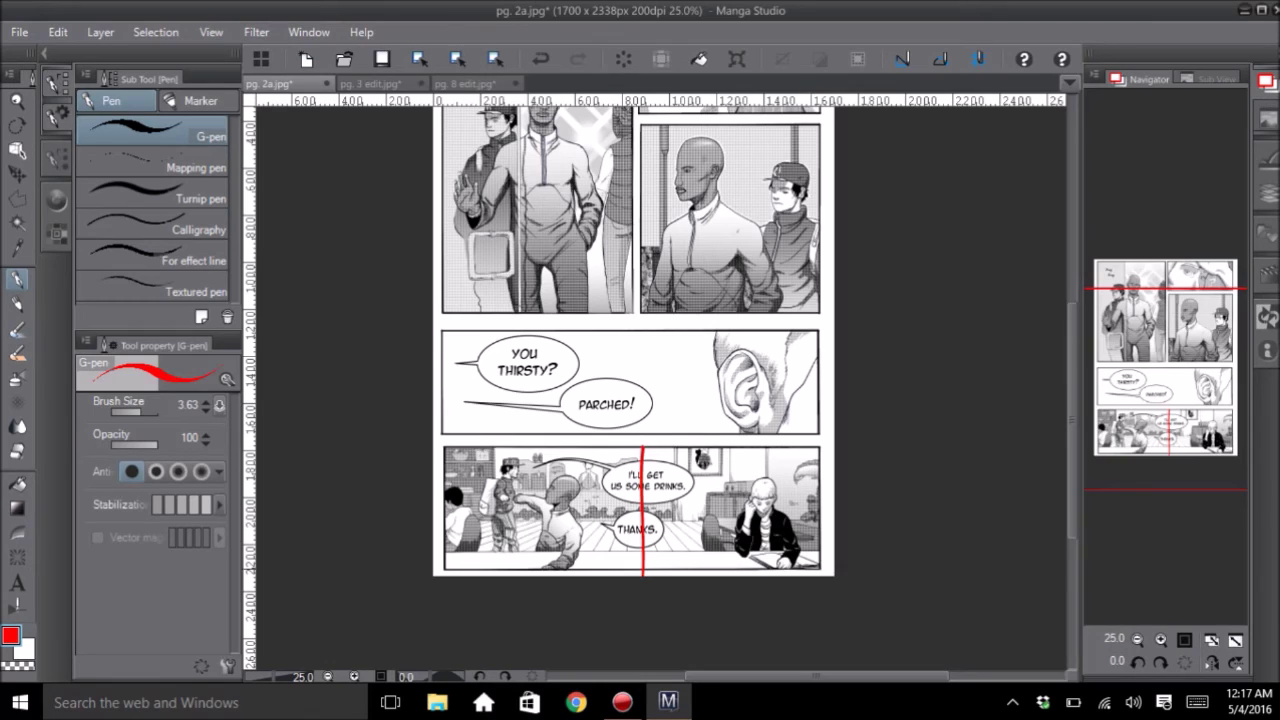
pyautogui.moveTo(556, 460)
pyautogui.mouseDown()
pyautogui.moveTo(545, 542)
pyautogui.moveTo(540, 450)
pyautogui.mouseUp()
pyautogui.moveTo(745, 470)
pyautogui.mouseDown()
pyautogui.moveTo(741, 529)
pyautogui.moveTo(740, 448)
pyautogui.mouseUp()
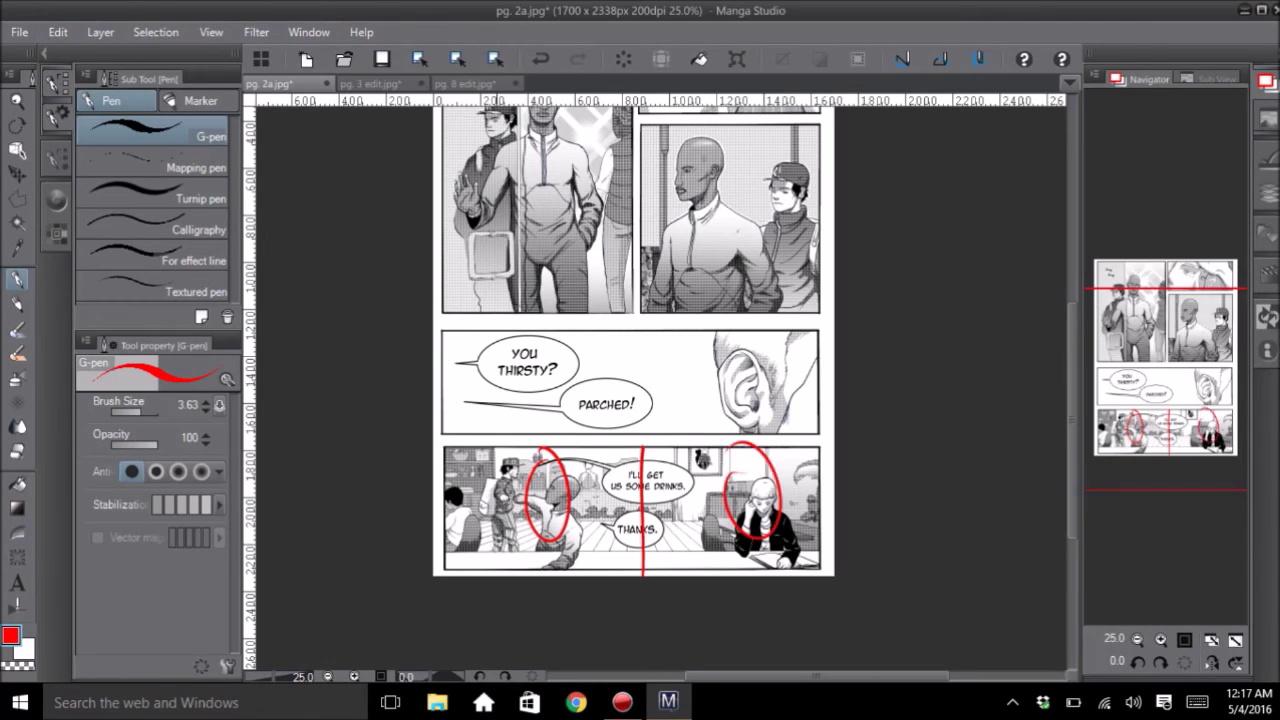
pyautogui.moveTo(570, 500); pyautogui.dragTo(734, 500)
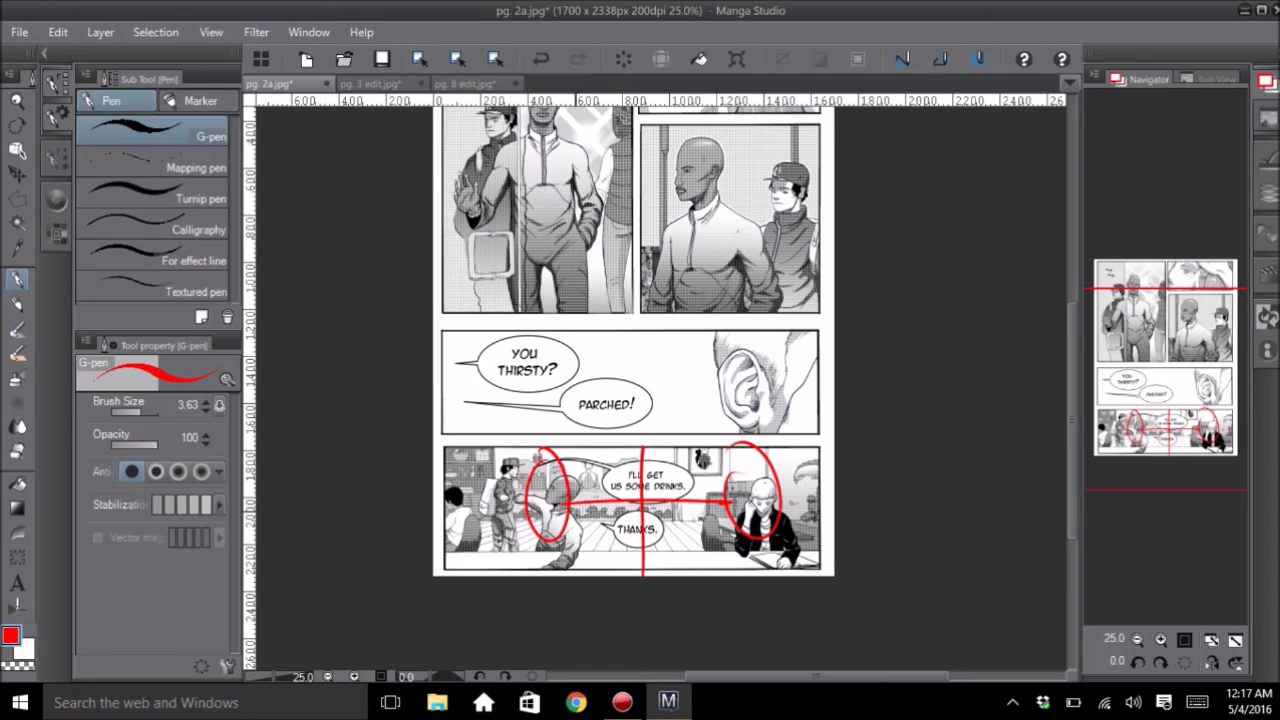
pyautogui.hotkey('ctrl', 'z')
pyautogui.hotkey('ctrl', 'z')
pyautogui.hotkey('ctrl', 'z')
pyautogui.hotkey('ctrl', 'z')
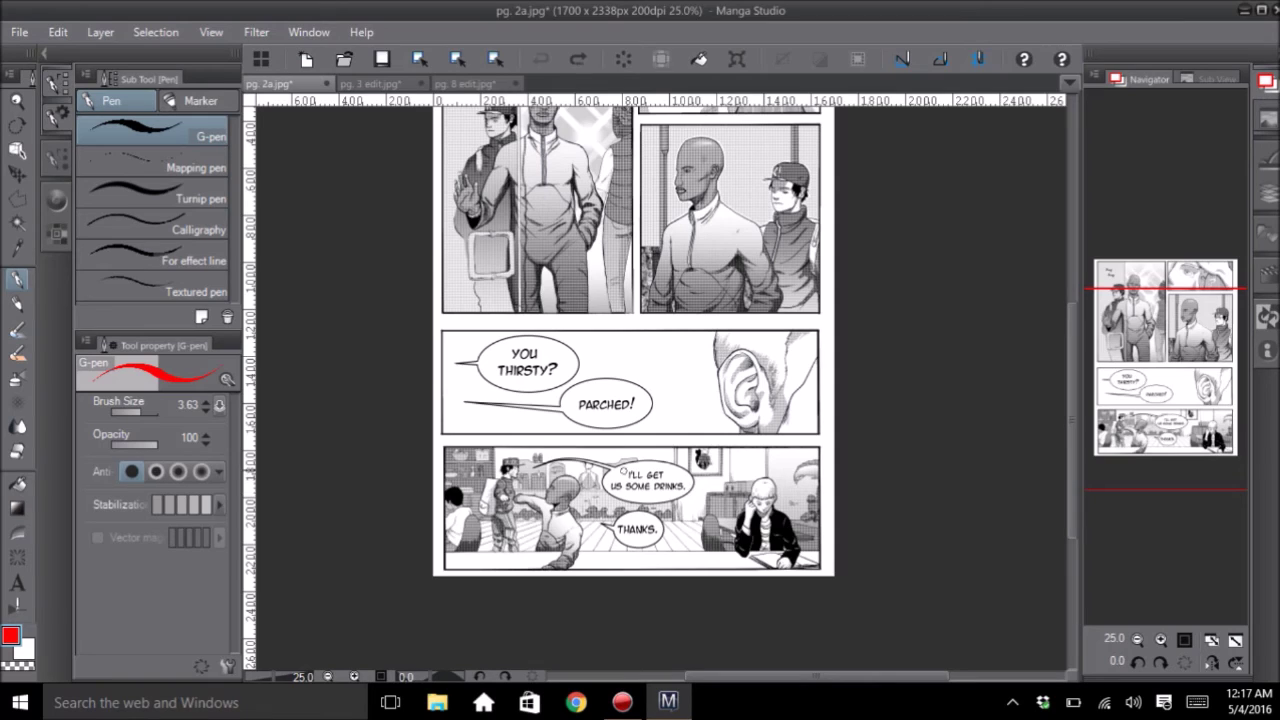
# Mark the bald man and the blond man in the drinks panel in red again and undo both marks.
pyautogui.moveTo(556, 462)
pyautogui.mouseDown()
pyautogui.moveTo(534, 505)
pyautogui.moveTo(572, 464)
pyautogui.mouseUp()
pyautogui.moveTo(790, 498)
pyautogui.mouseDown()
pyautogui.moveTo(745, 532)
pyautogui.moveTo(796, 460)
pyautogui.mouseUp()
pyautogui.hotkey('ctrl', 'z')
pyautogui.hotkey('ctrl', 'z')
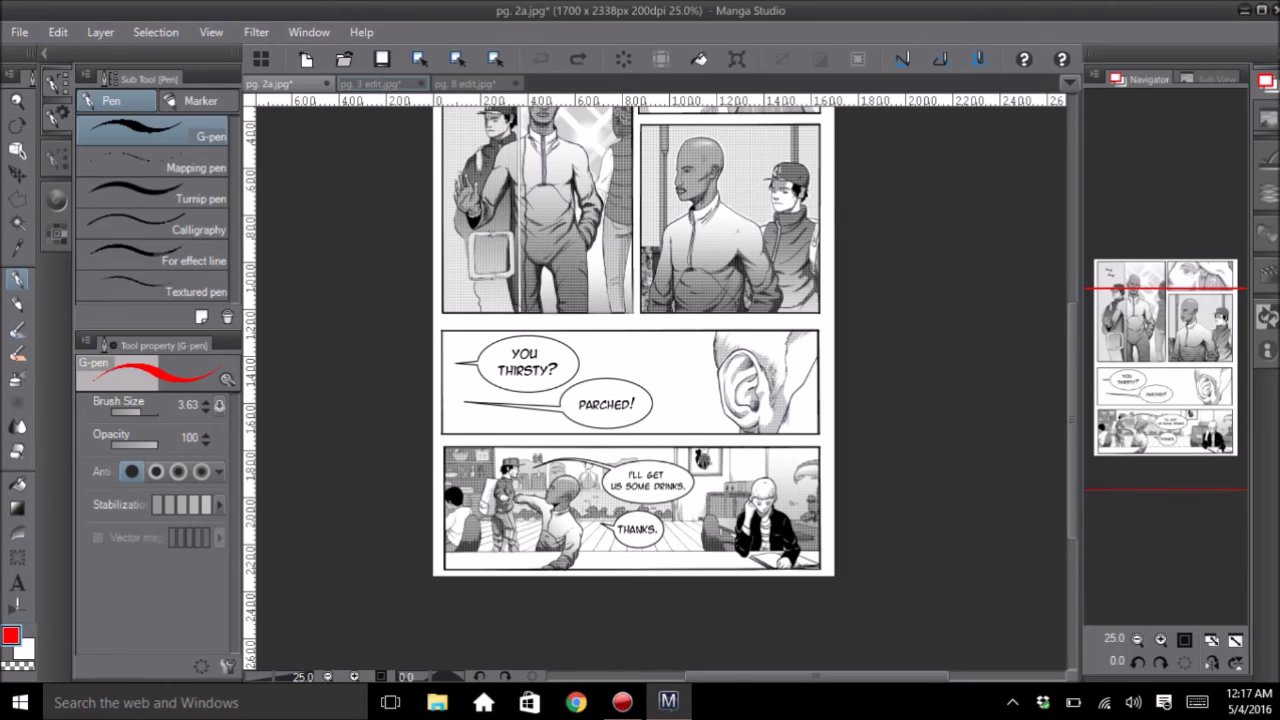
# Switch to pg. 3 edit.jpg, circle the two stacked hand panels together in red, and undo the circle.
pyautogui.click(375, 83)
pyautogui.moveTo(1147, 385); pyautogui.dragTo(1160, 375)
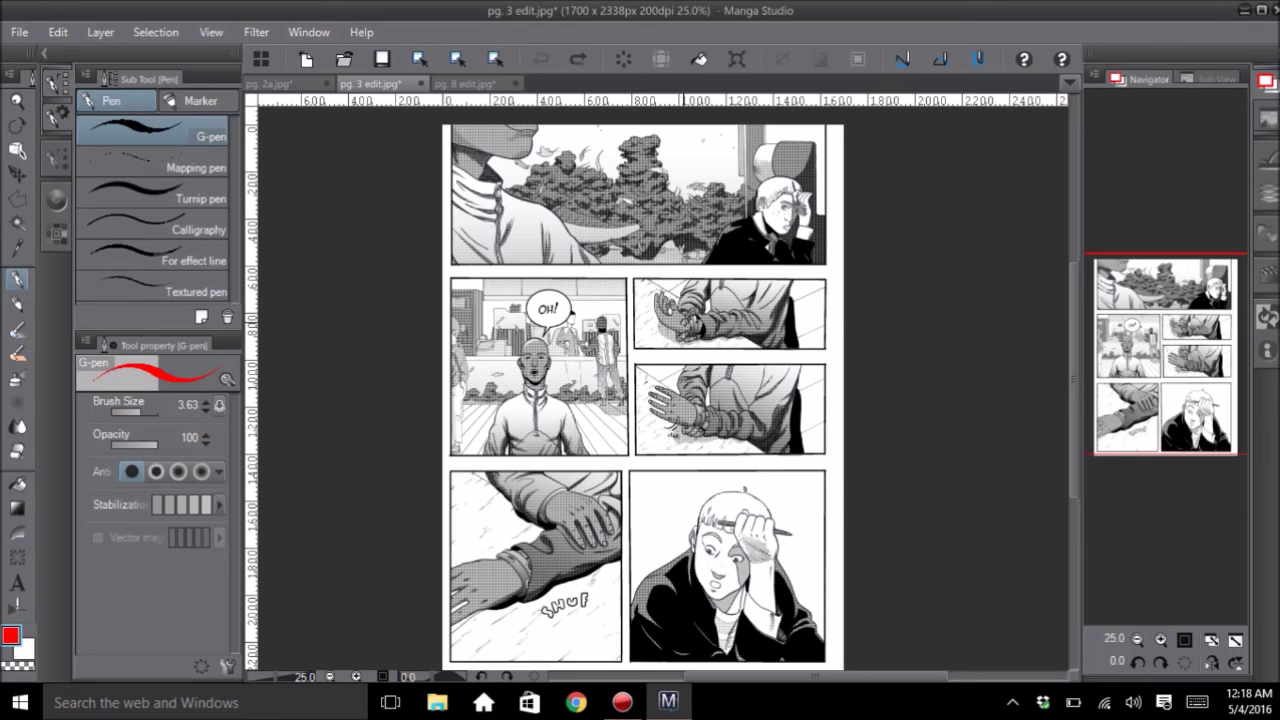
pyautogui.moveTo(670, 295)
pyautogui.mouseDown()
pyautogui.moveTo(662, 408)
pyautogui.moveTo(640, 306)
pyautogui.moveTo(662, 292)
pyautogui.mouseUp()
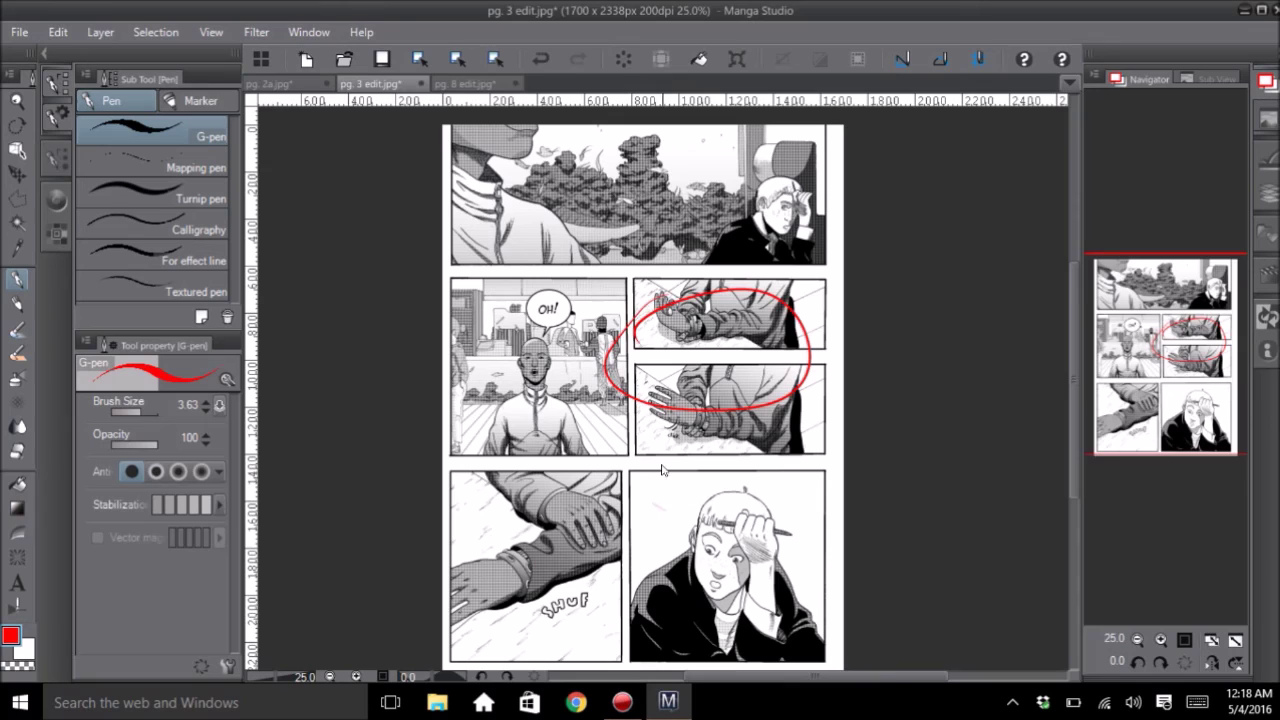
pyautogui.hotkey('ctrl', 'z')
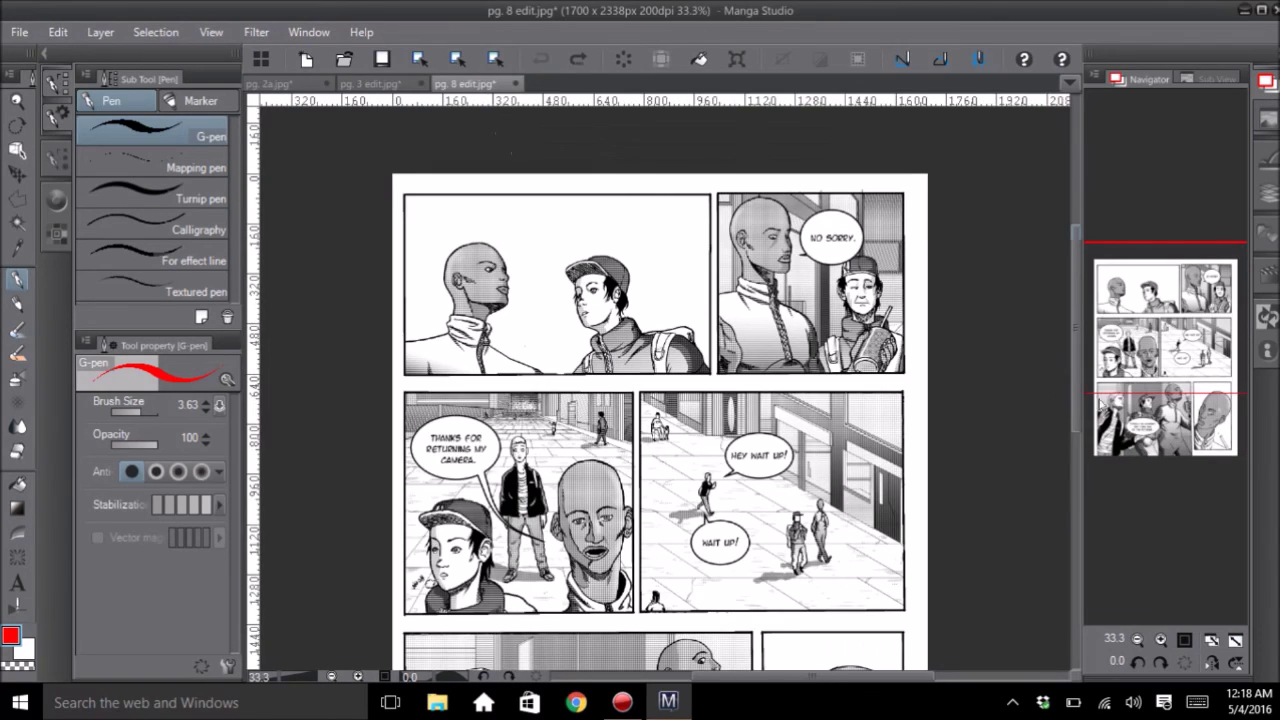
# Switch to pg. 8 edit.jpg and review the whole page layout at 25% zoom.
pyautogui.scroll(-5, 1084, 400)
pyautogui.click(1137, 638)
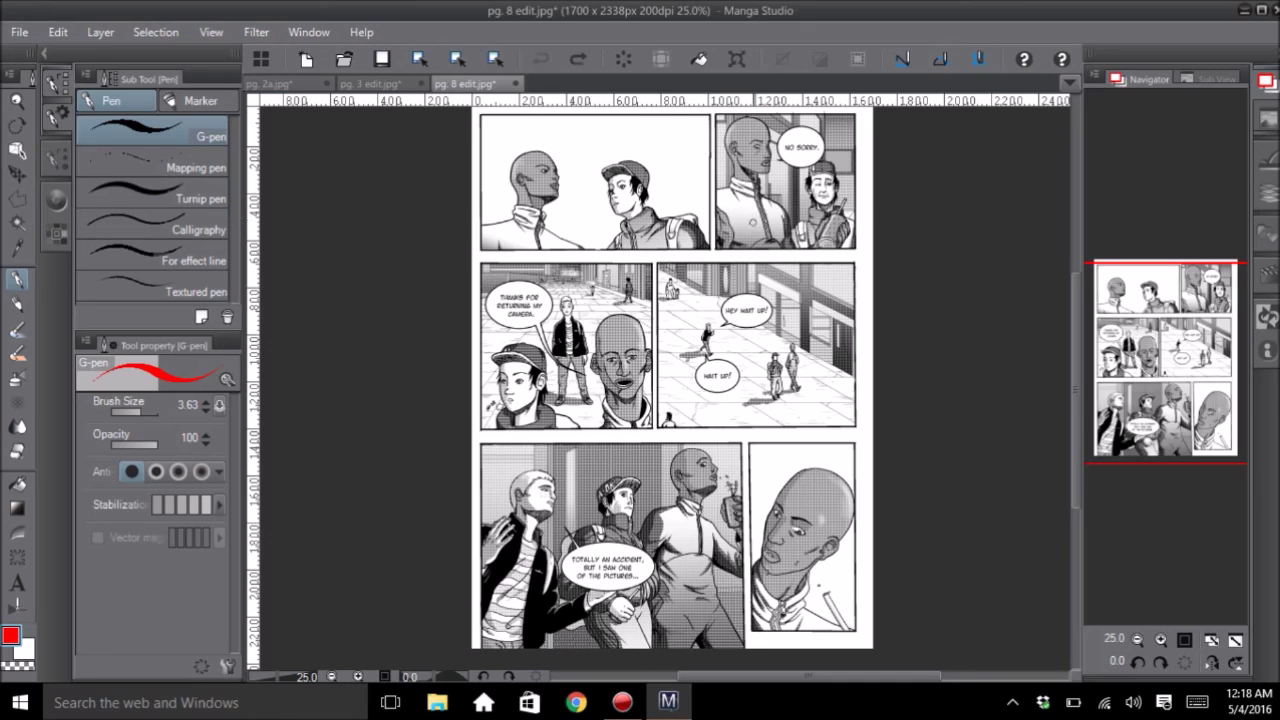
pyautogui.click(1143, 330)
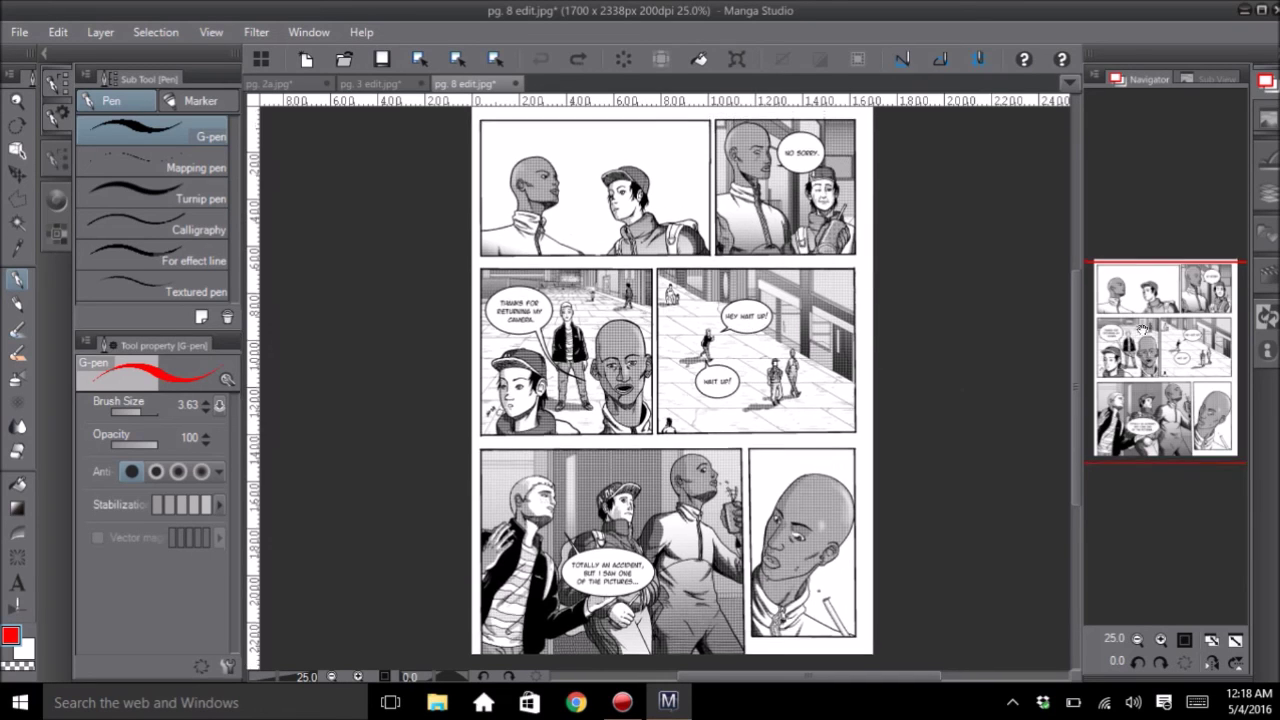
# Switch to pg. 2a.jpg, draw a red slanted outline over the ear panel and mark the two-men panel above it, undoing both.
pyautogui.click(268, 83)
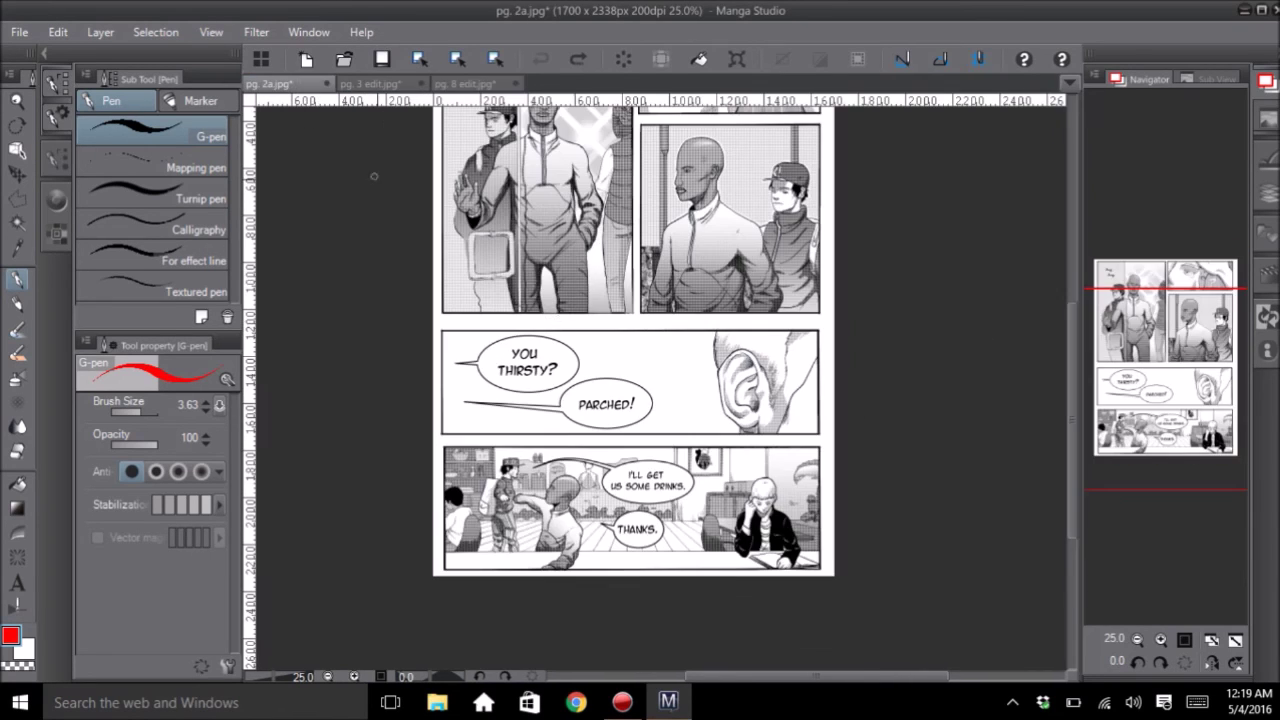
pyautogui.moveTo(1162, 384); pyautogui.dragTo(1143, 332)
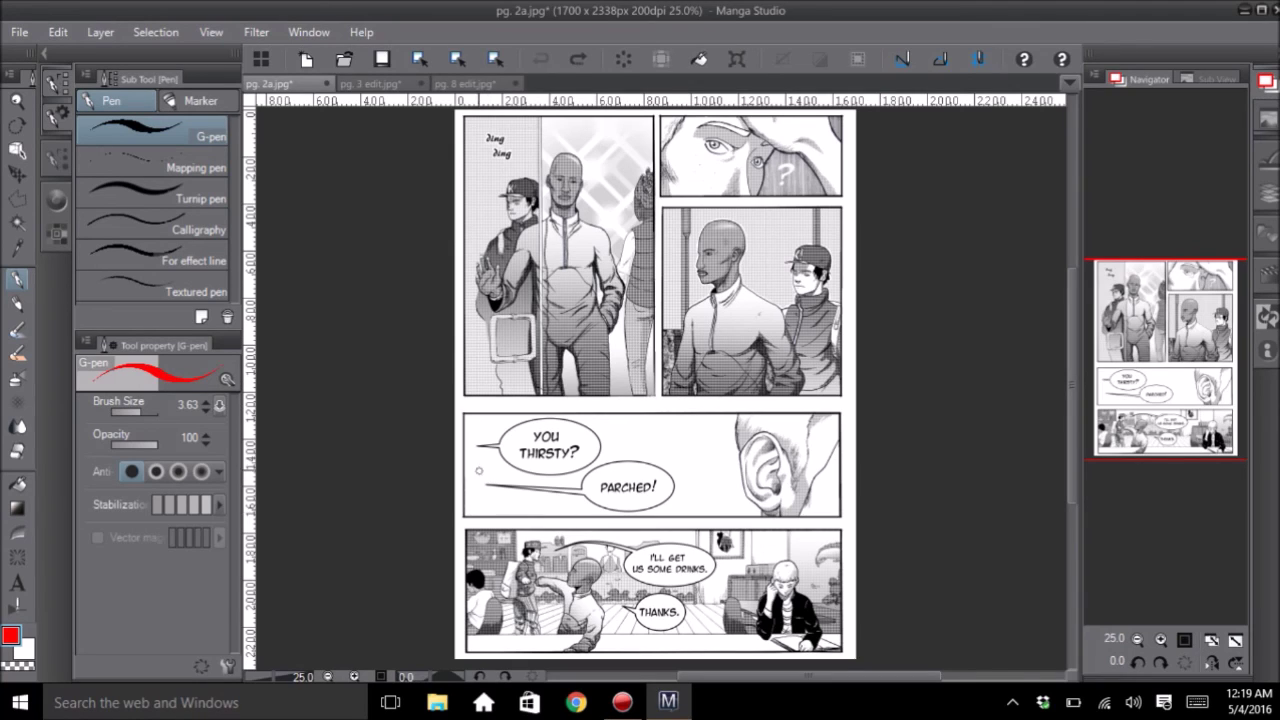
pyautogui.moveTo(467, 476)
pyautogui.mouseDown()
pyautogui.moveTo(864, 399)
pyautogui.moveTo(832, 519)
pyautogui.moveTo(642, 496)
pyautogui.moveTo(462, 512)
pyautogui.moveTo(468, 479)
pyautogui.mouseUp()
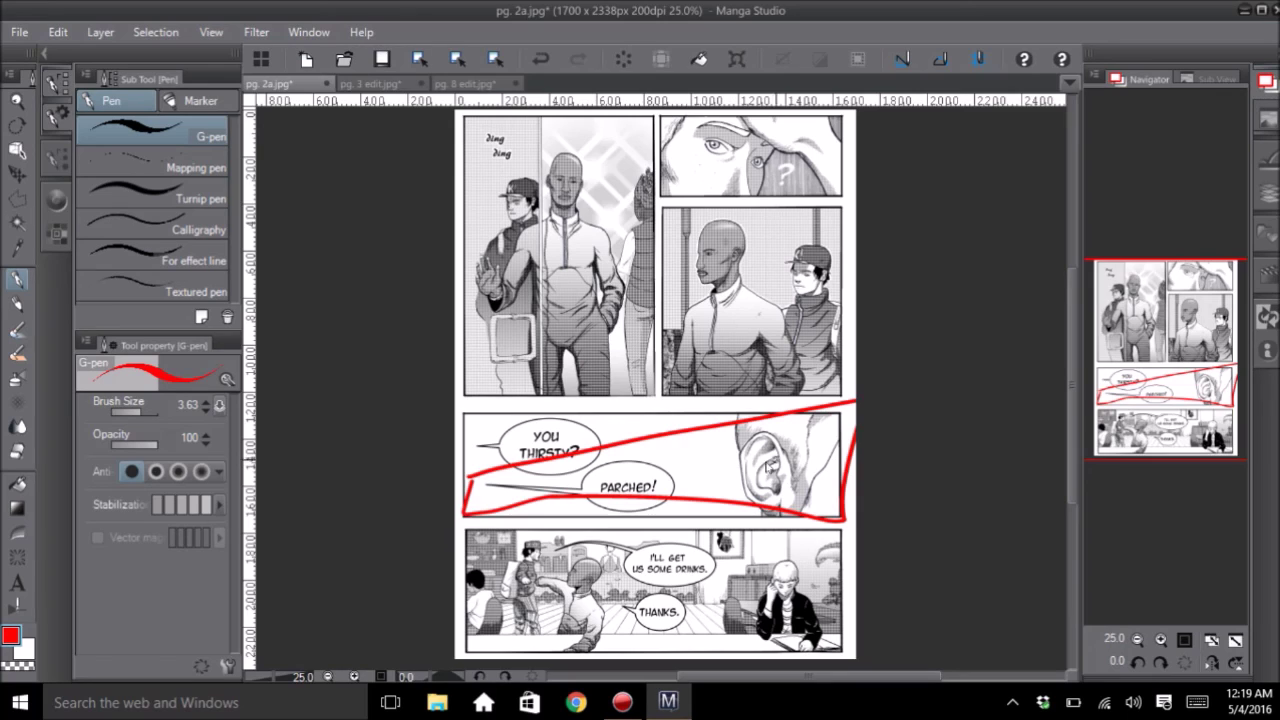
pyautogui.hotkey('ctrl', 'z')
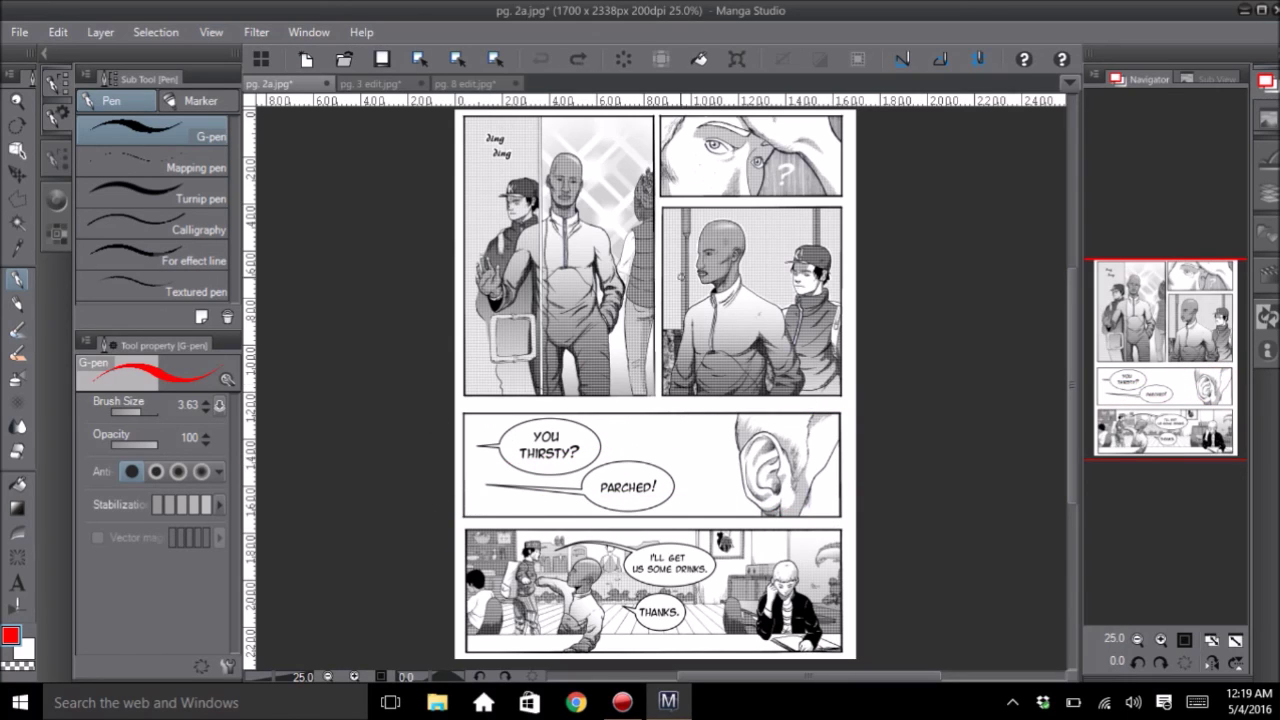
pyautogui.moveTo(758, 310); pyautogui.dragTo(652, 300)
pyautogui.hotkey('ctrl', 'z')
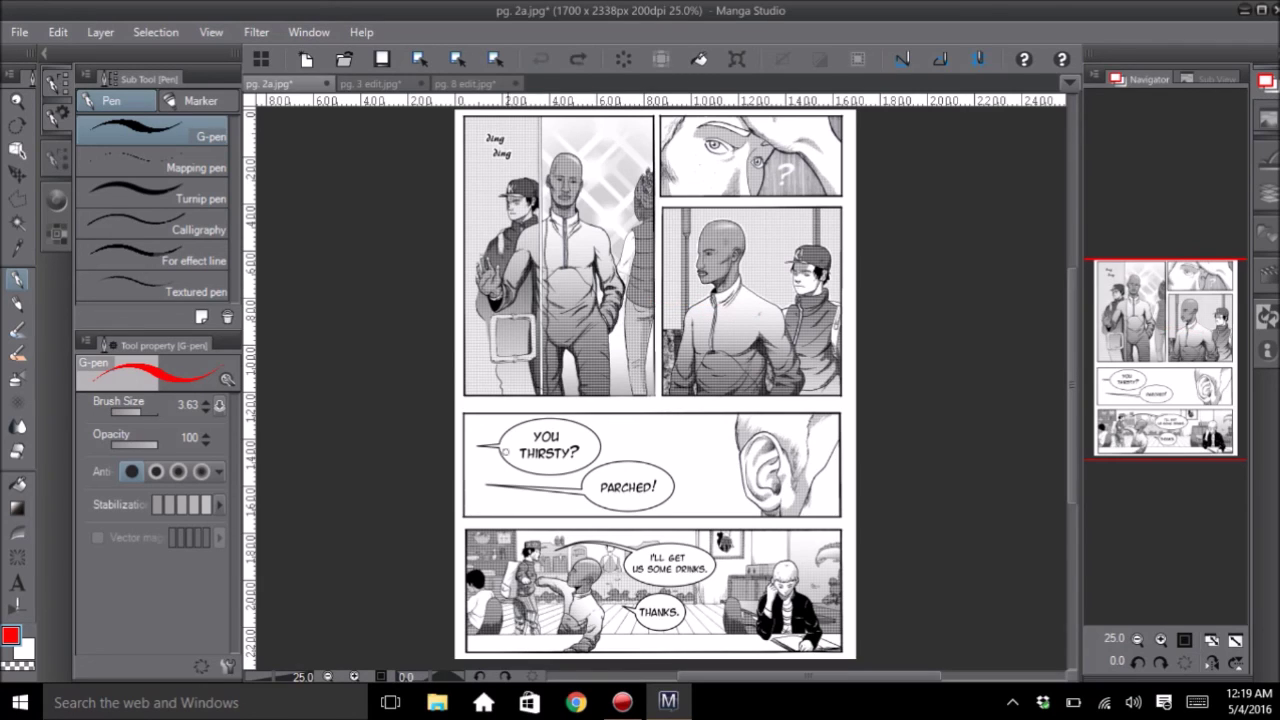